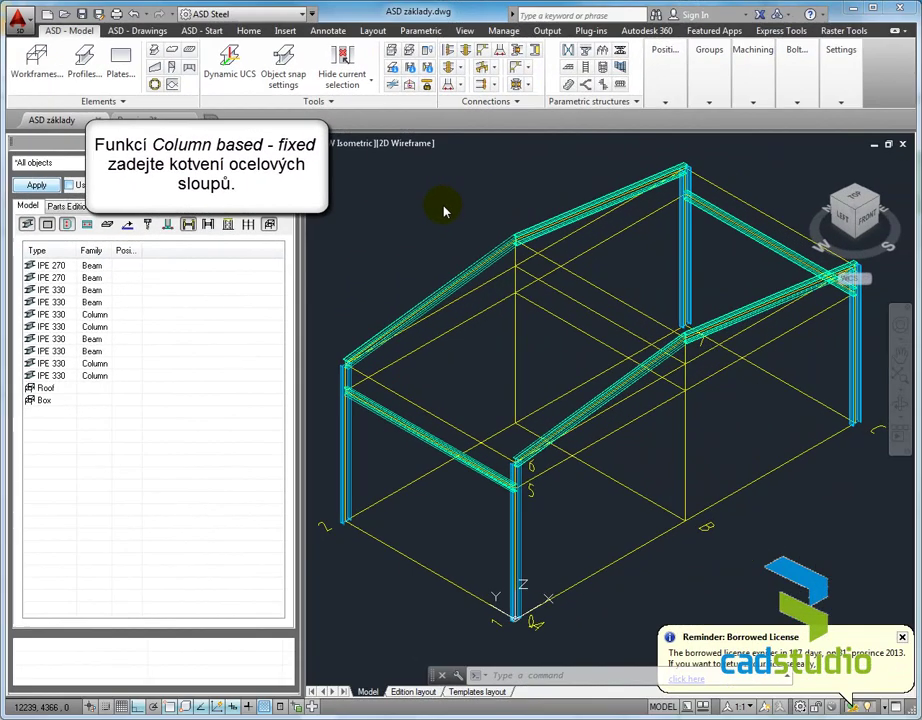
- Start a fixed column base connection and pick the front column to open its settings
left_click(460, 86)
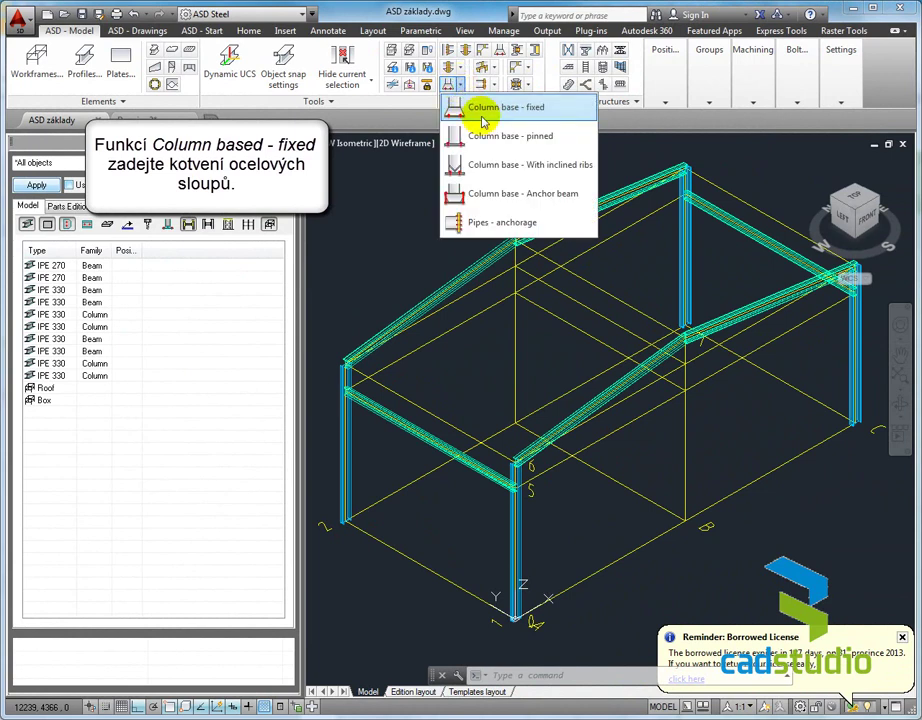
left_click(483, 110)
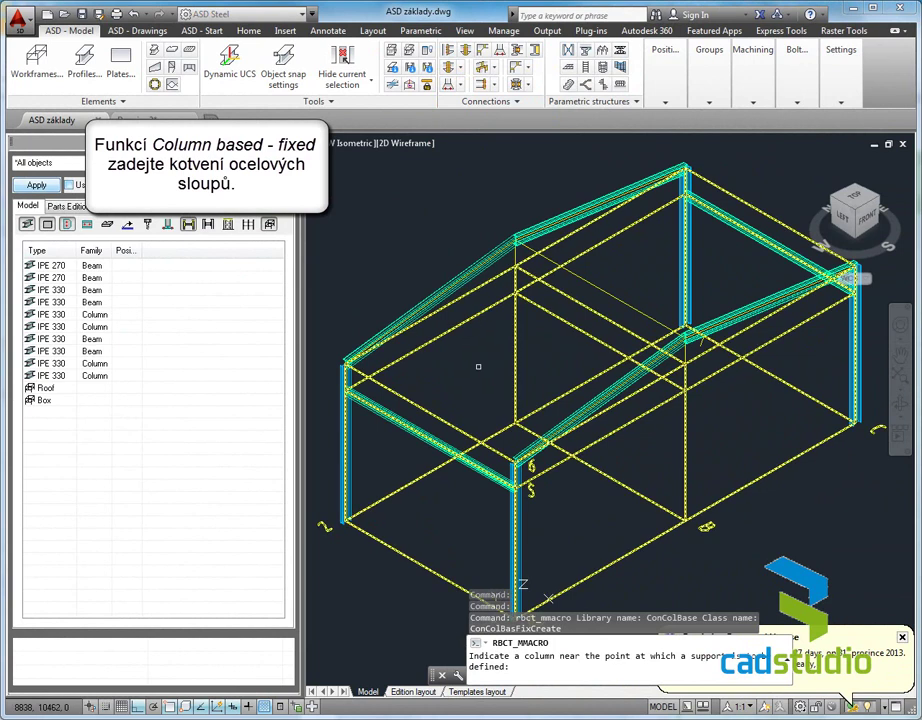
middle_click_drag(478, 421, 481, 311)
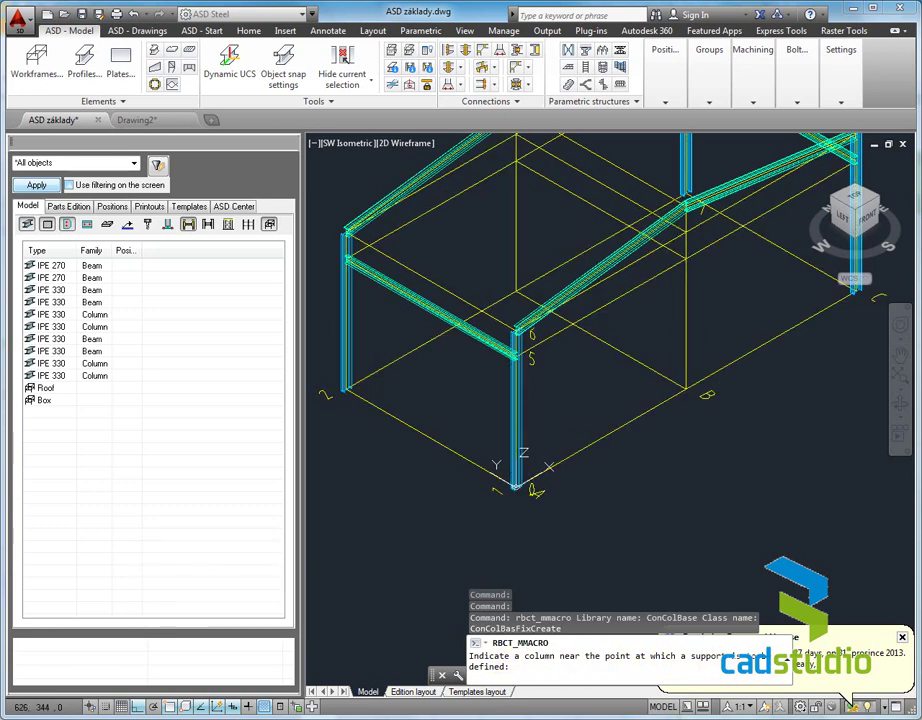
left_click(534, 491)
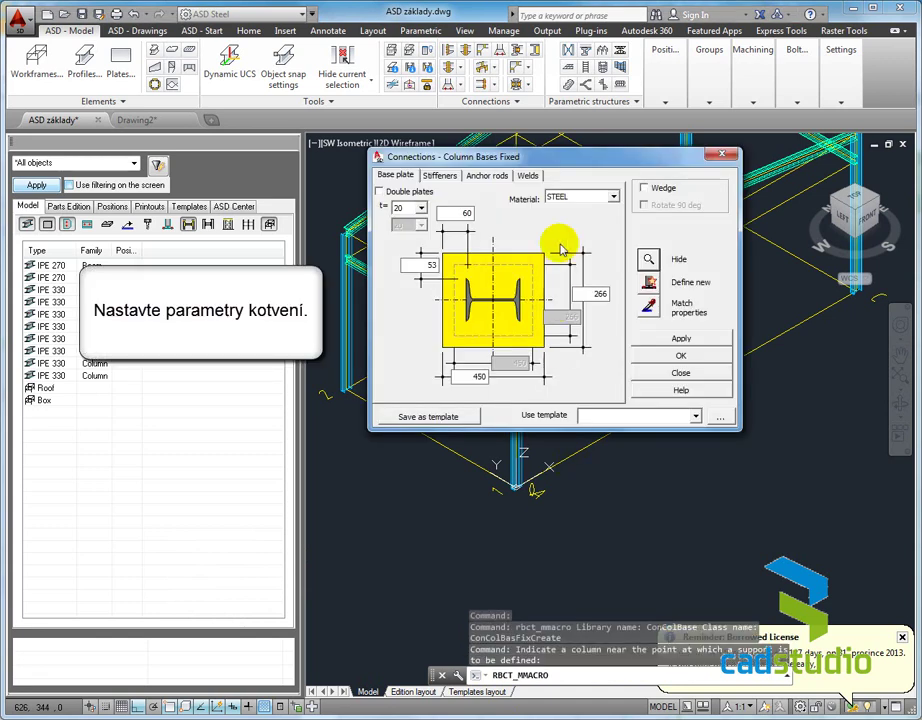
- Set the base plate to 25 thick, offsets 95 and 80, sized 320 by 520
left_click_drag(552, 163, 558, 212)
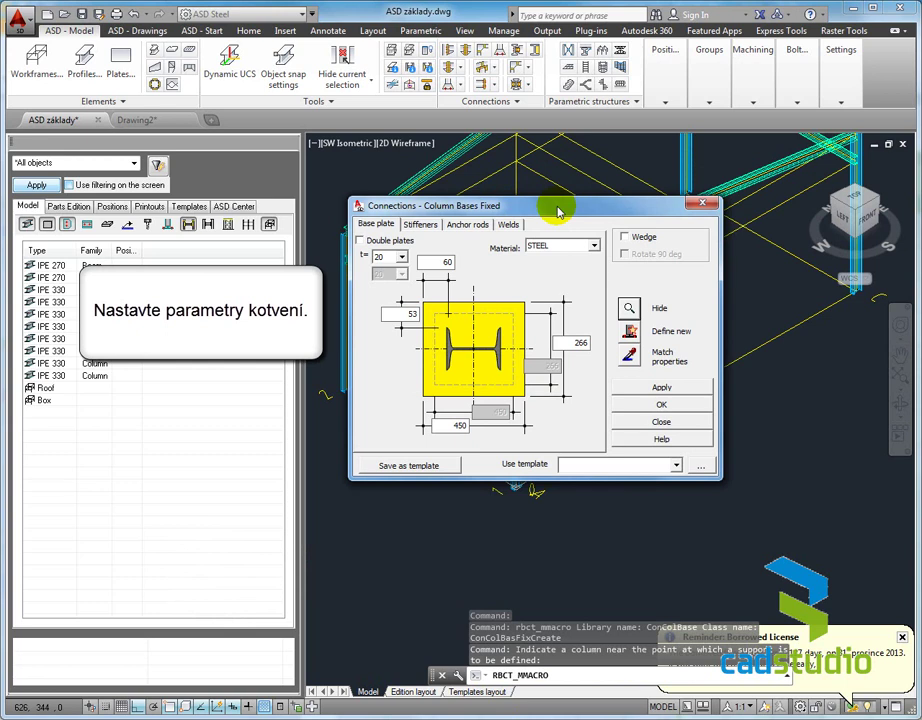
double_click(381, 257)
type("25")
double_click(435, 263)
type("95")
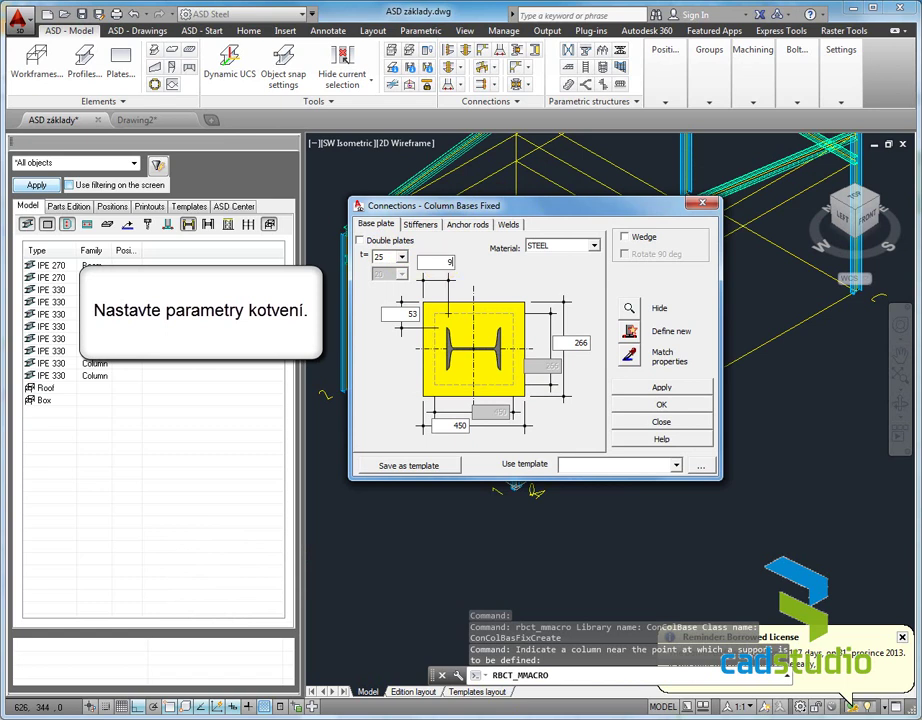
double_click(405, 313)
double_click(577, 342)
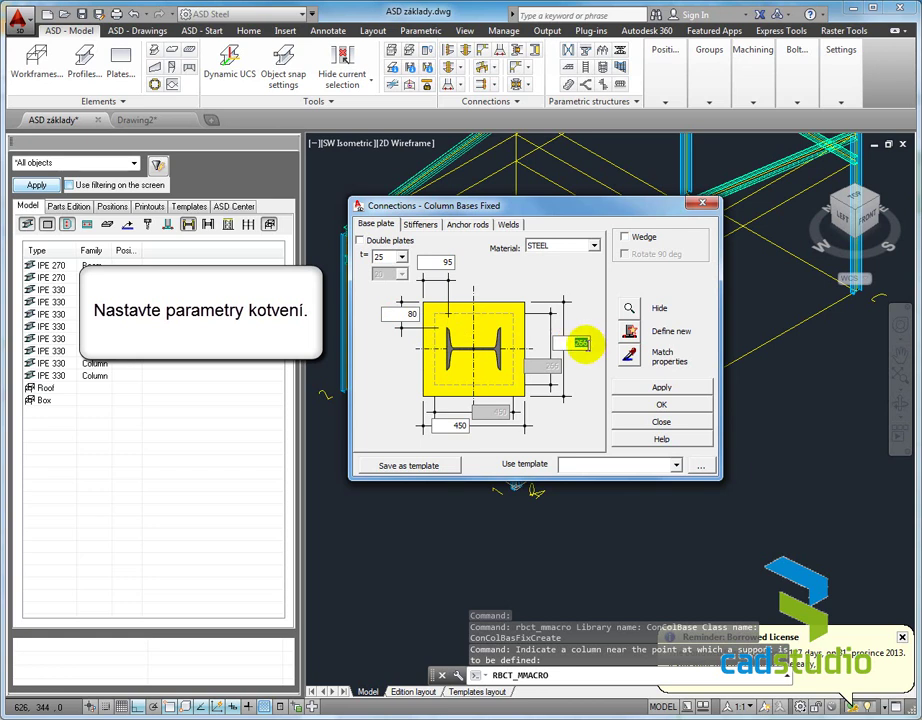
type("320")
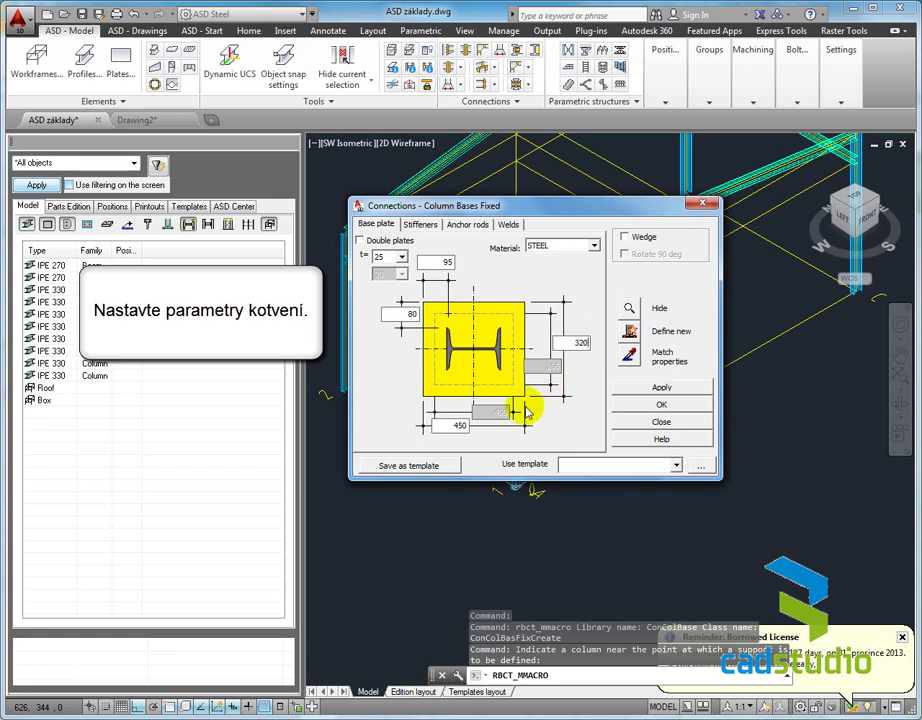
double_click(460, 424)
type("52")
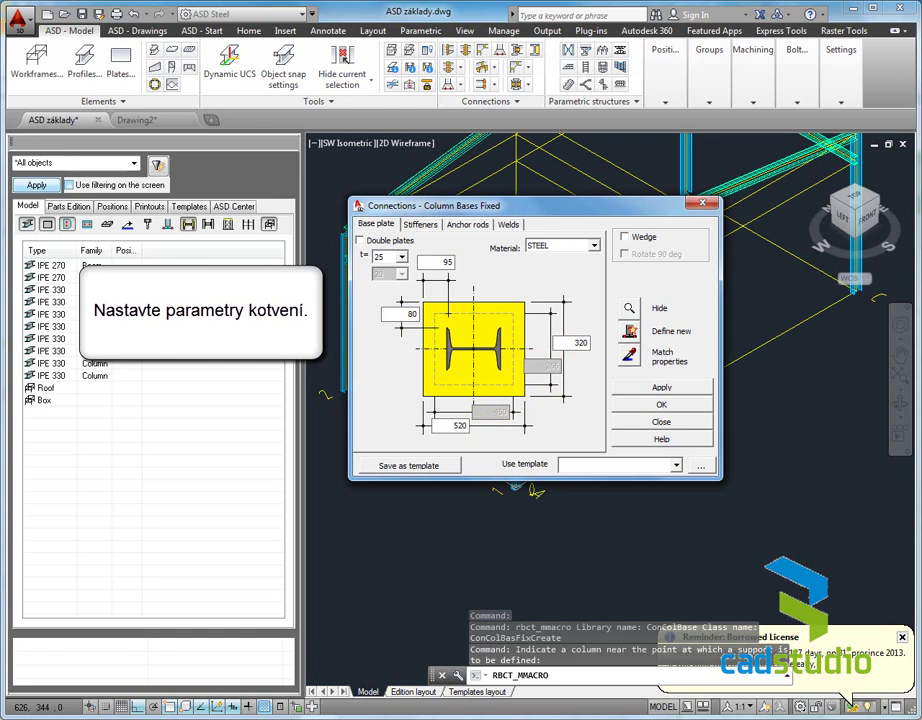
- Make the base plate material S 235 steel
double_click(436, 261)
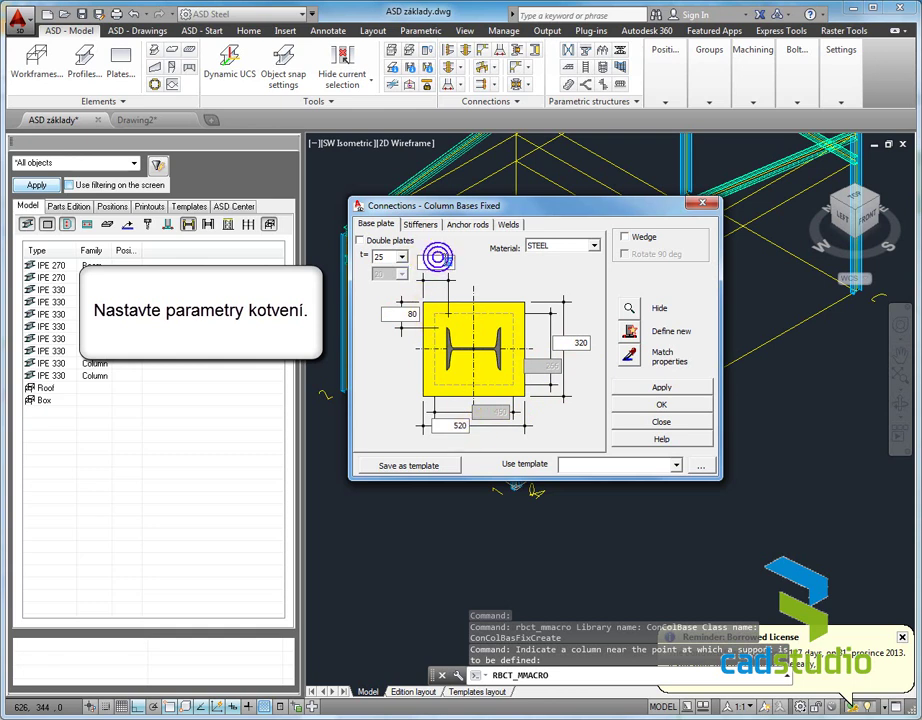
left_click(592, 245)
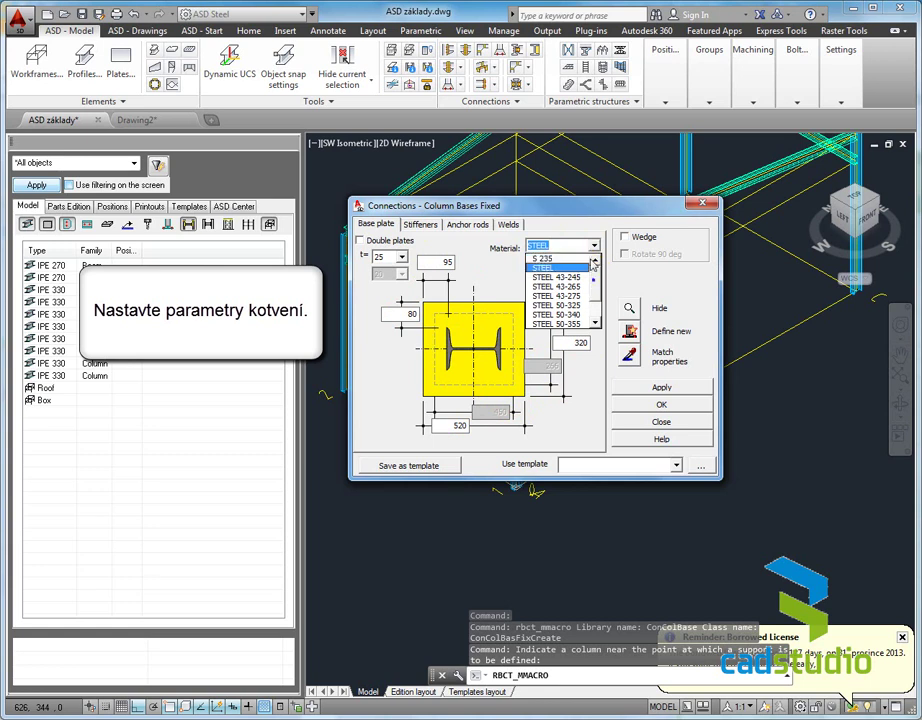
left_click(555, 258)
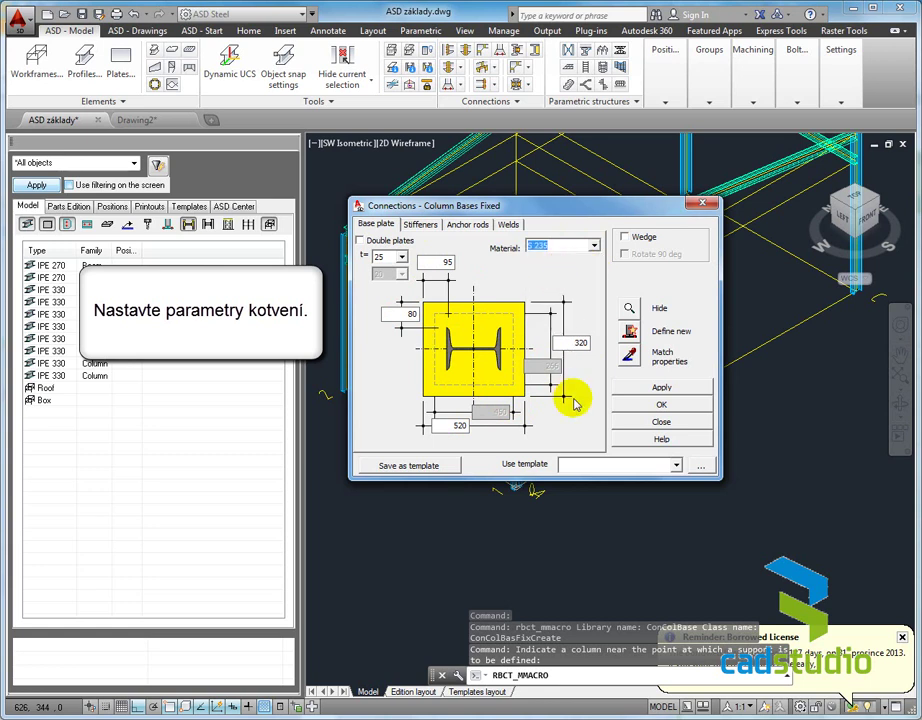
left_click(420, 224)
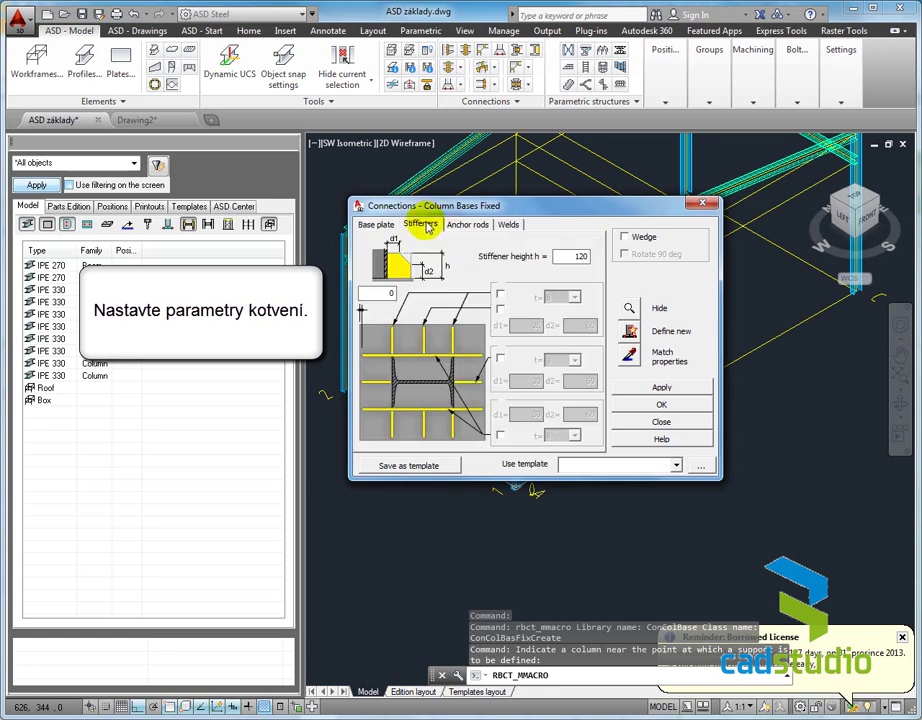
- Set stiffener height to 180 and enable two stiffener rows with d1 30 and d2 60
left_click_drag(524, 207, 541, 196)
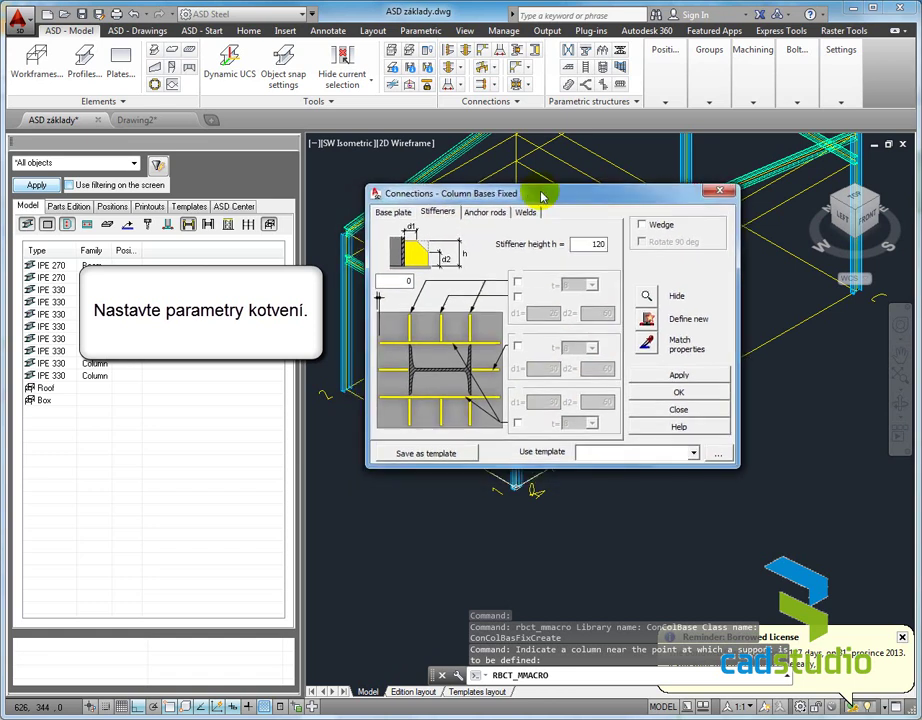
double_click(588, 244)
type("180")
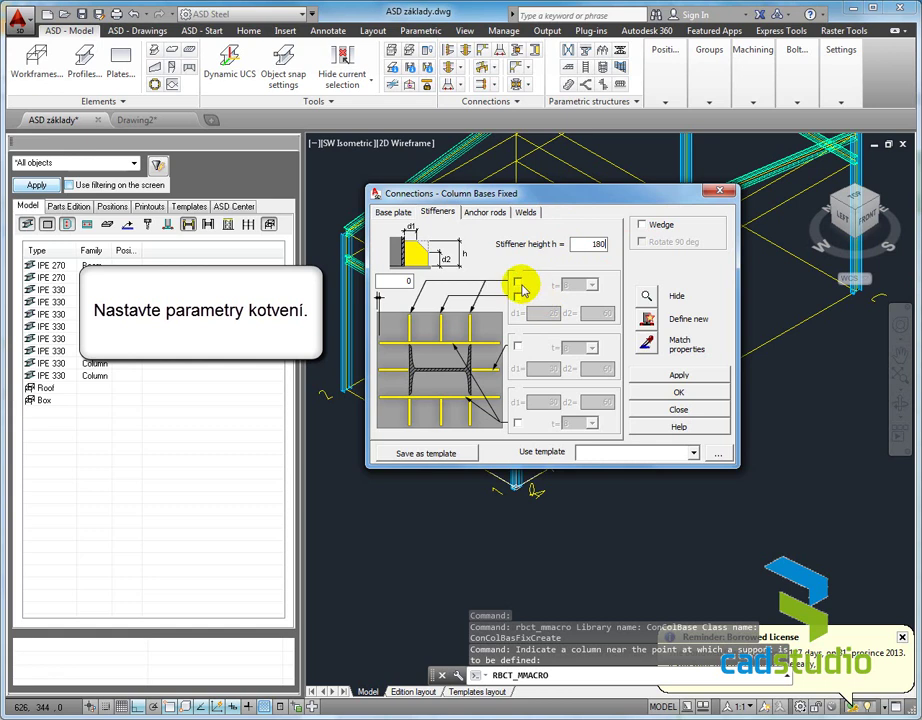
left_click(517, 283)
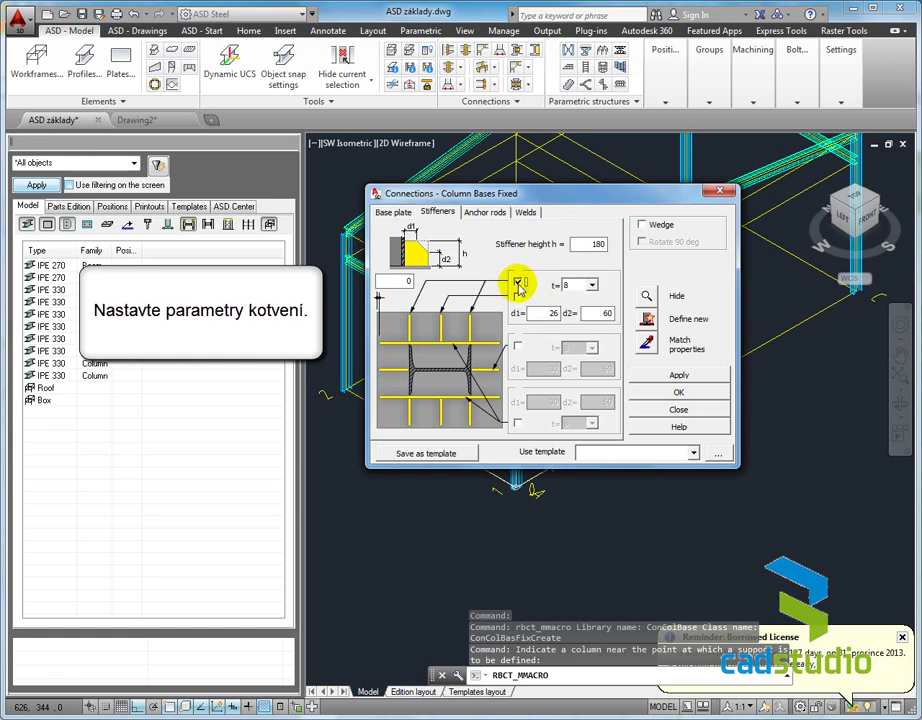
left_click(518, 347)
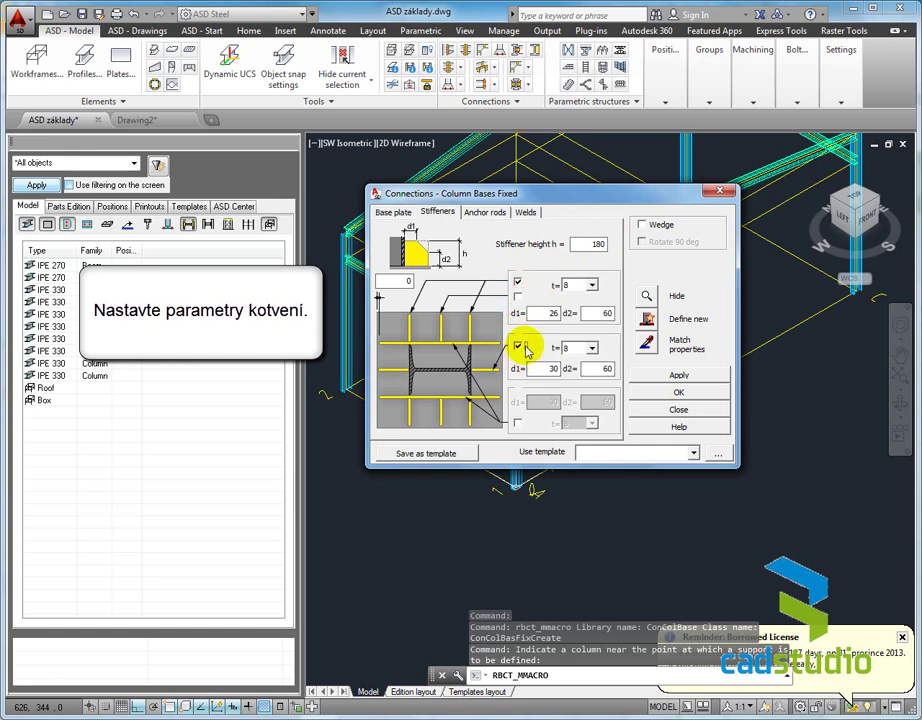
double_click(544, 313)
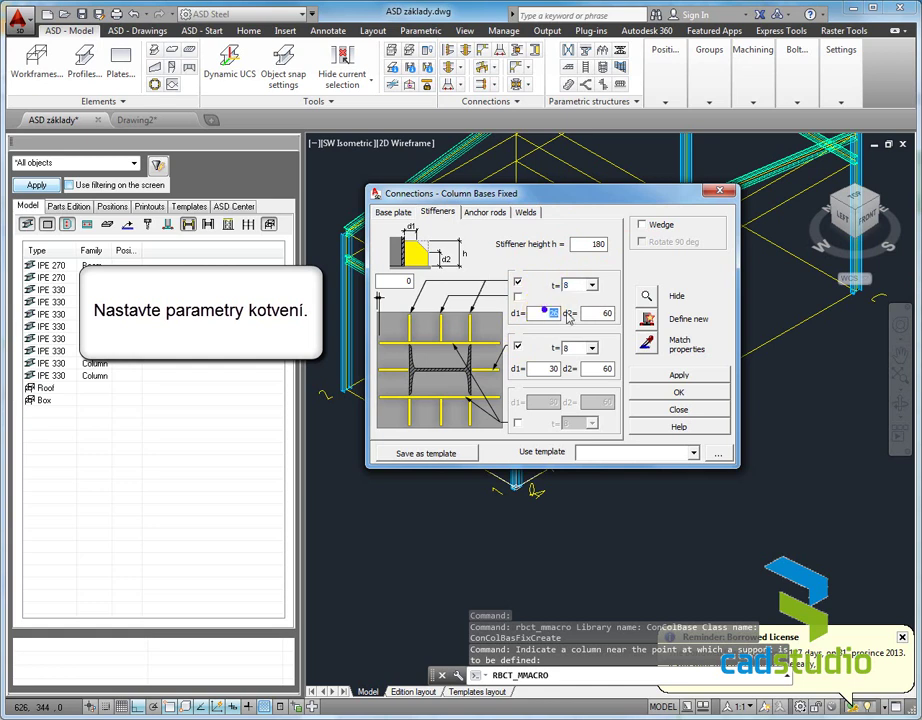
type("30")
double_click(596, 314)
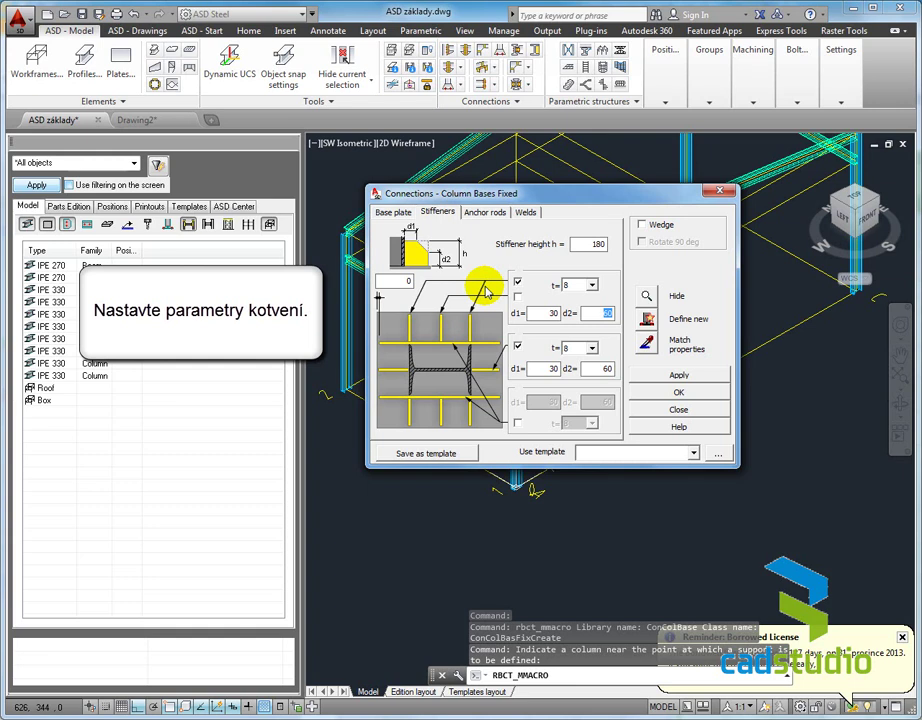
- Space the anchor rods 50/220/50 vertically and 50/420/50 horizontally
left_click(489, 218)
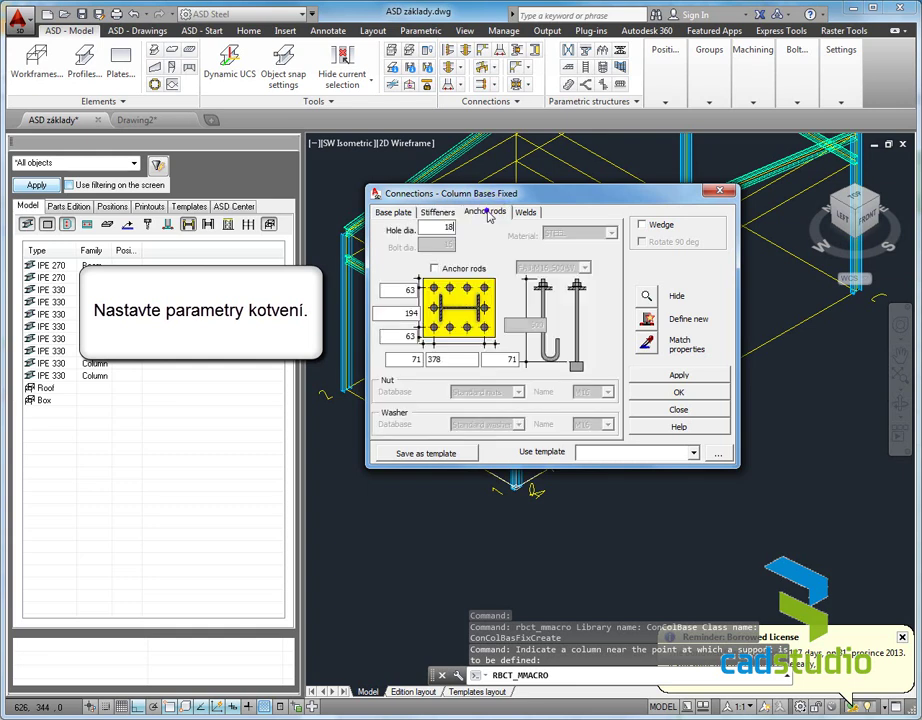
double_click(405, 290)
type("50")
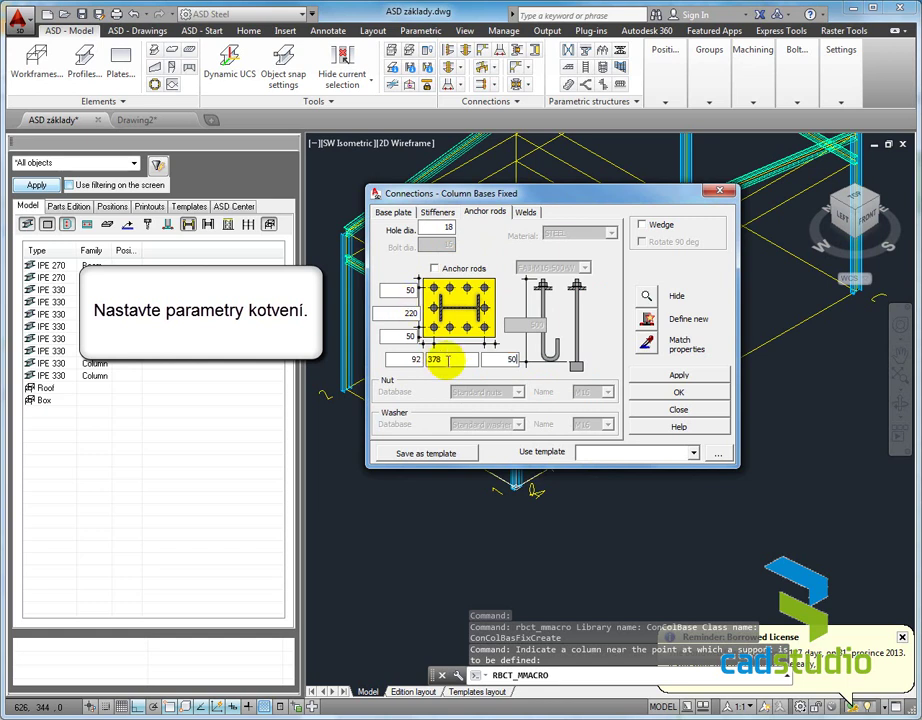
double_click(403, 358)
type("50")
key("Tab")
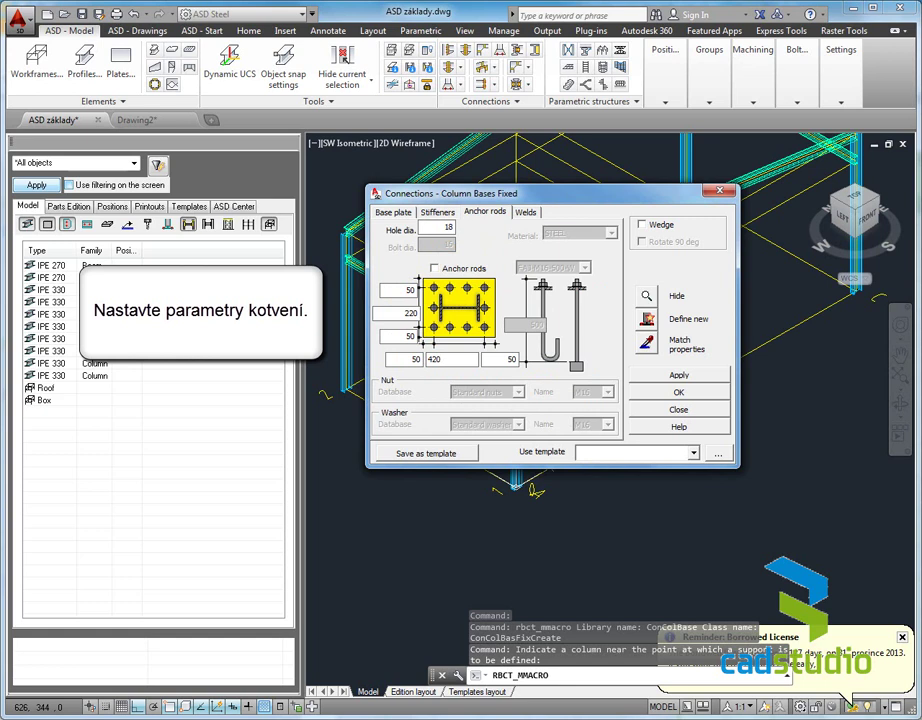
double_click(498, 359)
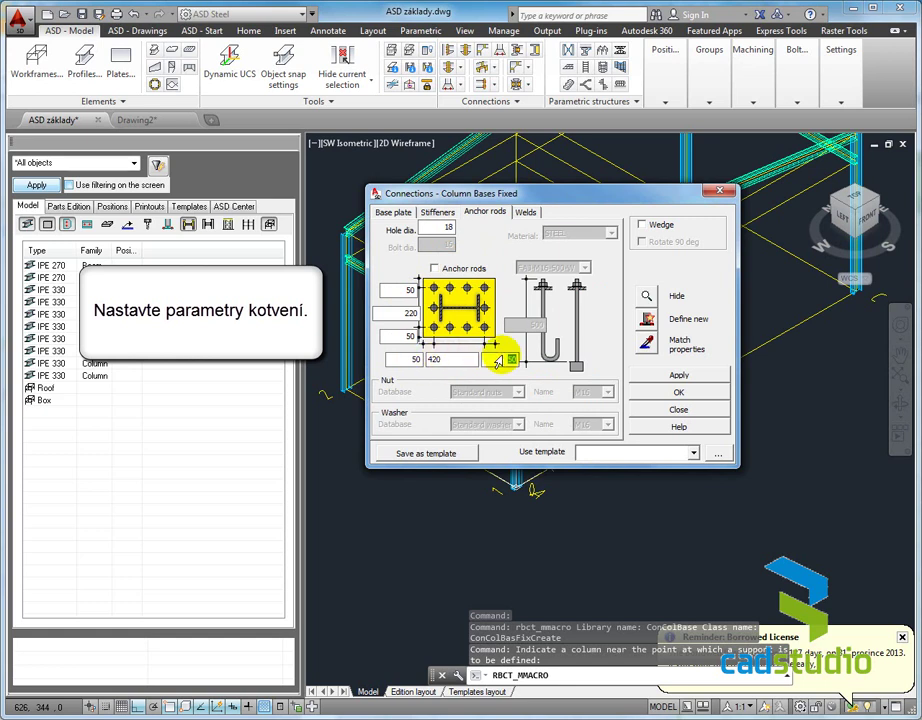
- Add an HEB 120 shear wedge, L 200, confirm, and apply the base to the corner column
left_click(526, 213)
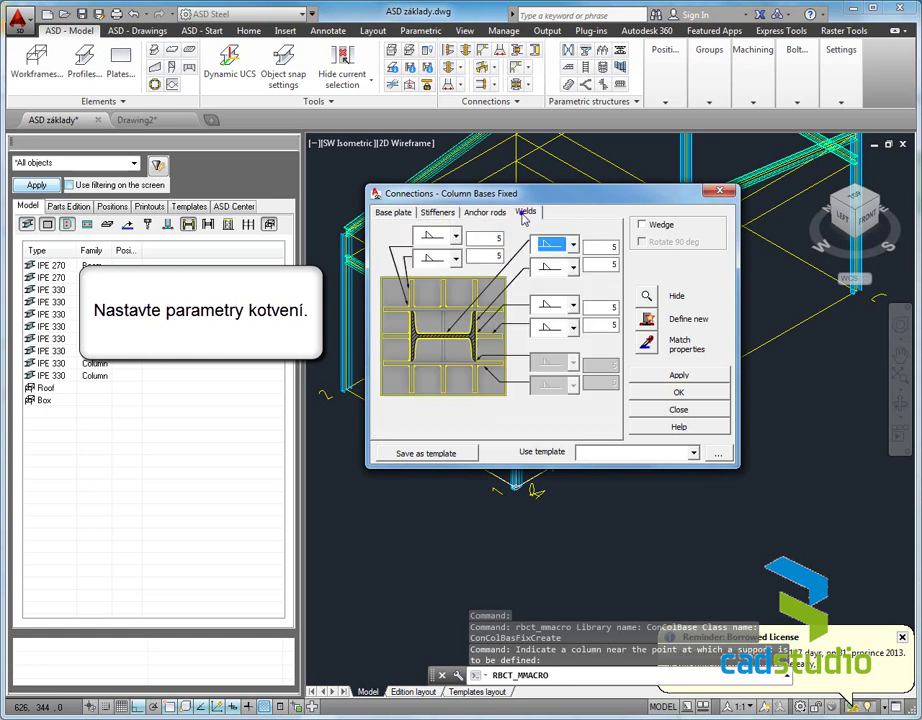
left_click(642, 226)
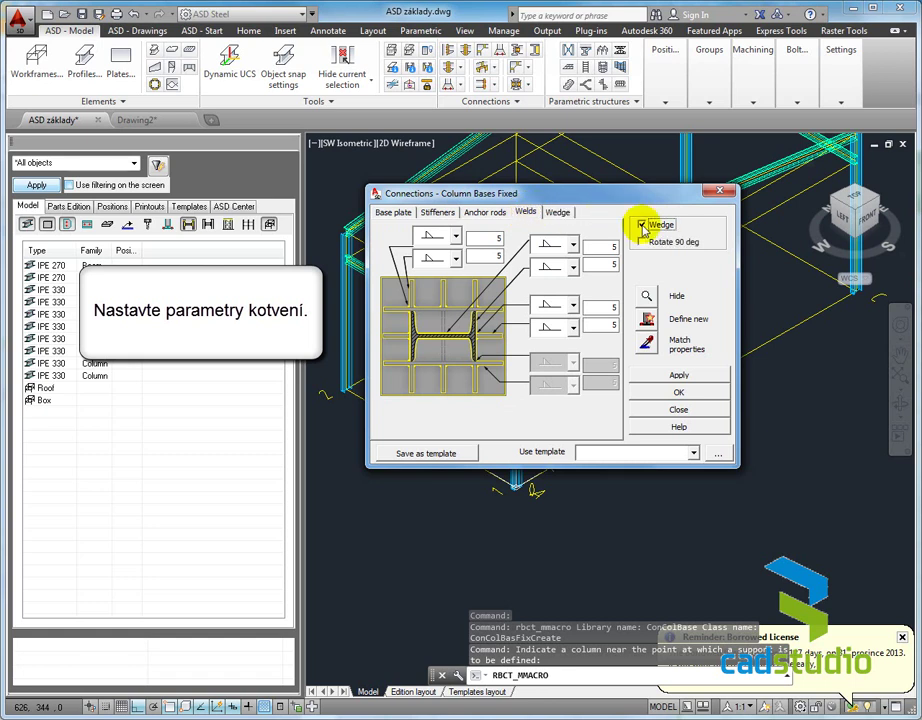
left_click(557, 213)
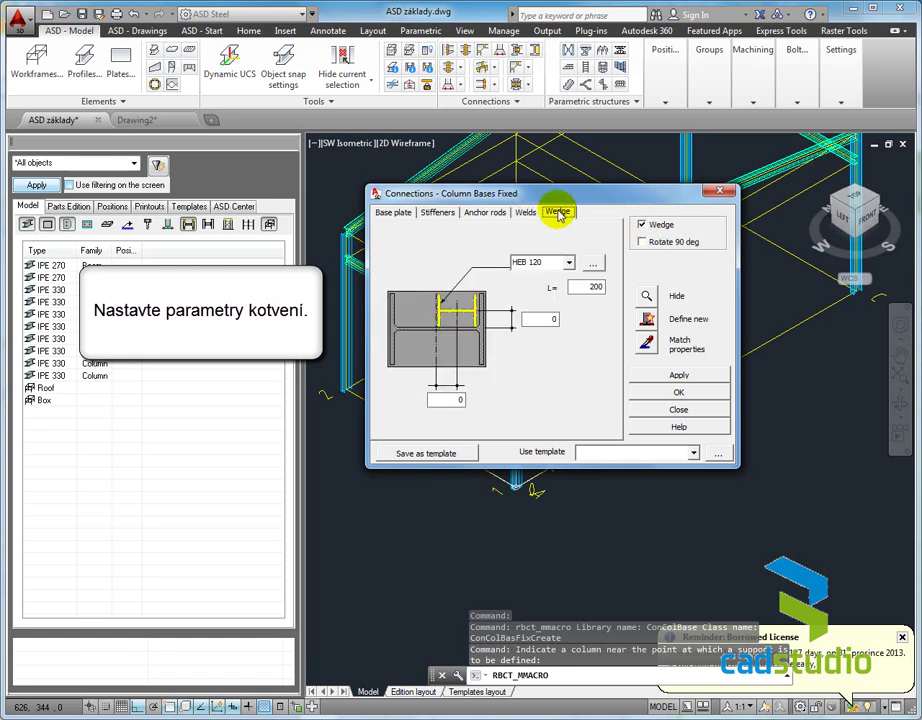
left_click(518, 263)
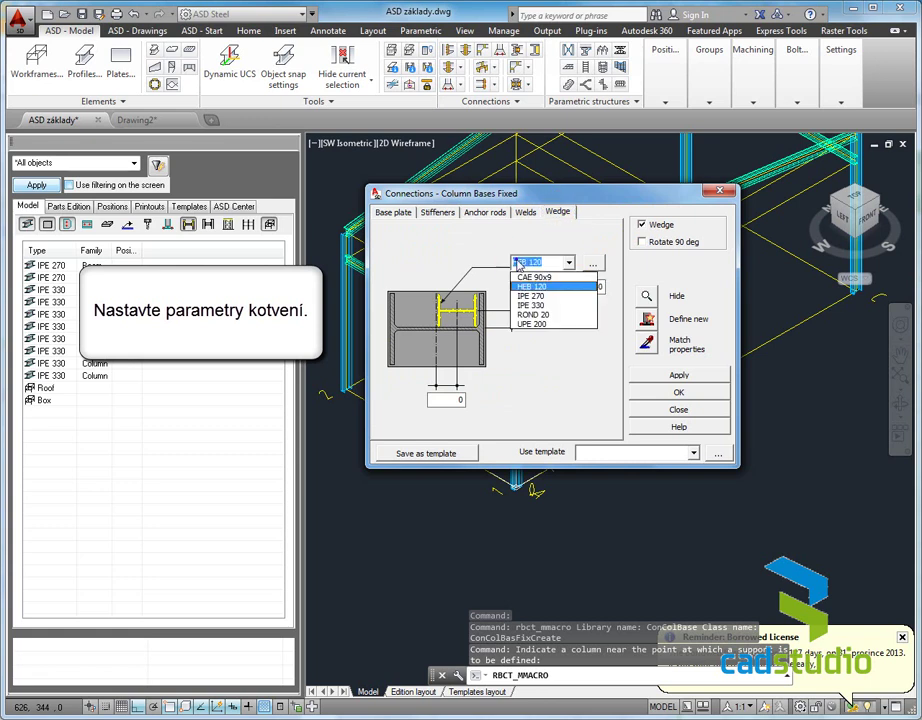
left_click(518, 263)
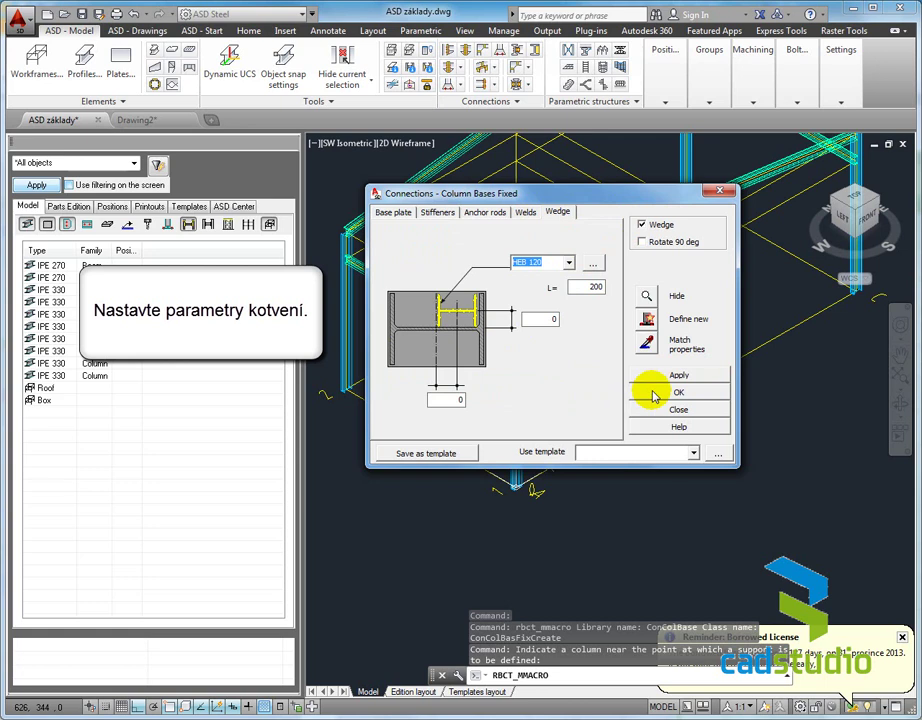
left_click(533, 310)
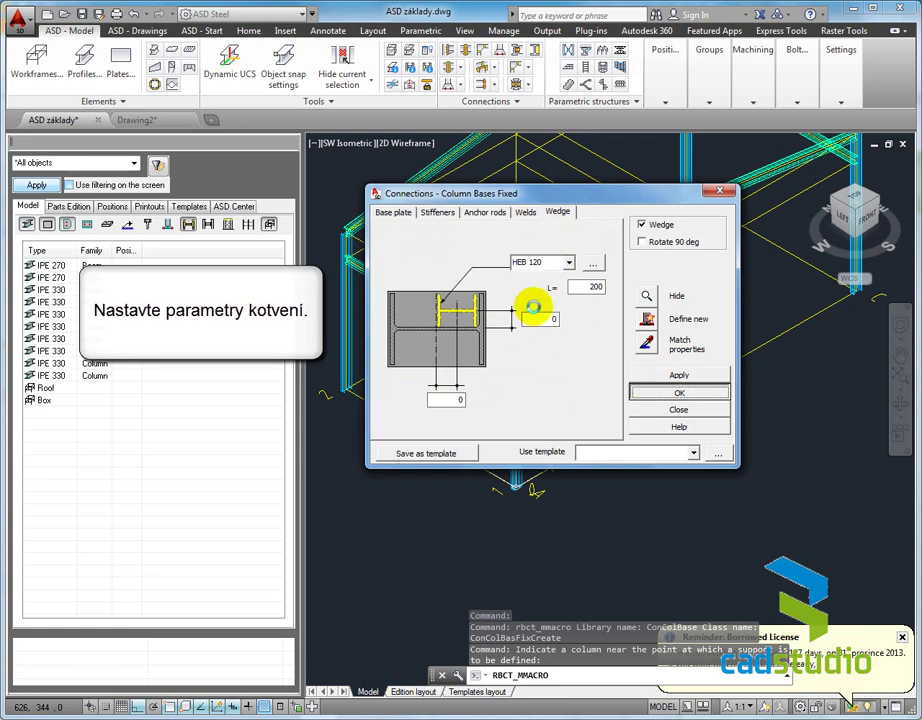
key("Return")
left_click(514, 488)
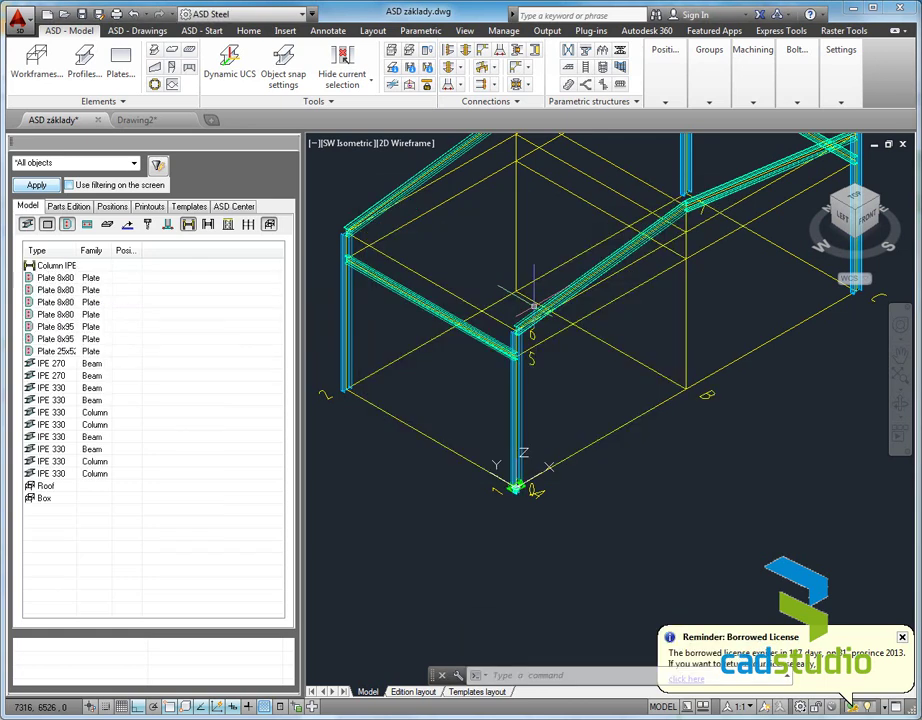
- Zoom into the column base and switch the visual style to Shaded
left_click(511, 494)
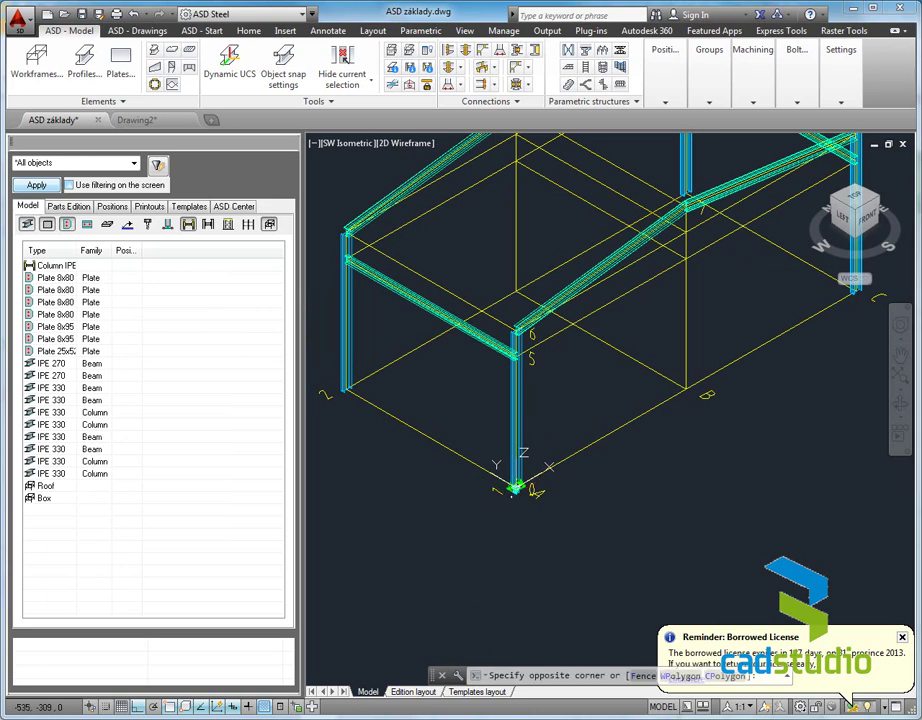
scroll(511, 489, "up", 3)
scroll(511, 489, "up", 2)
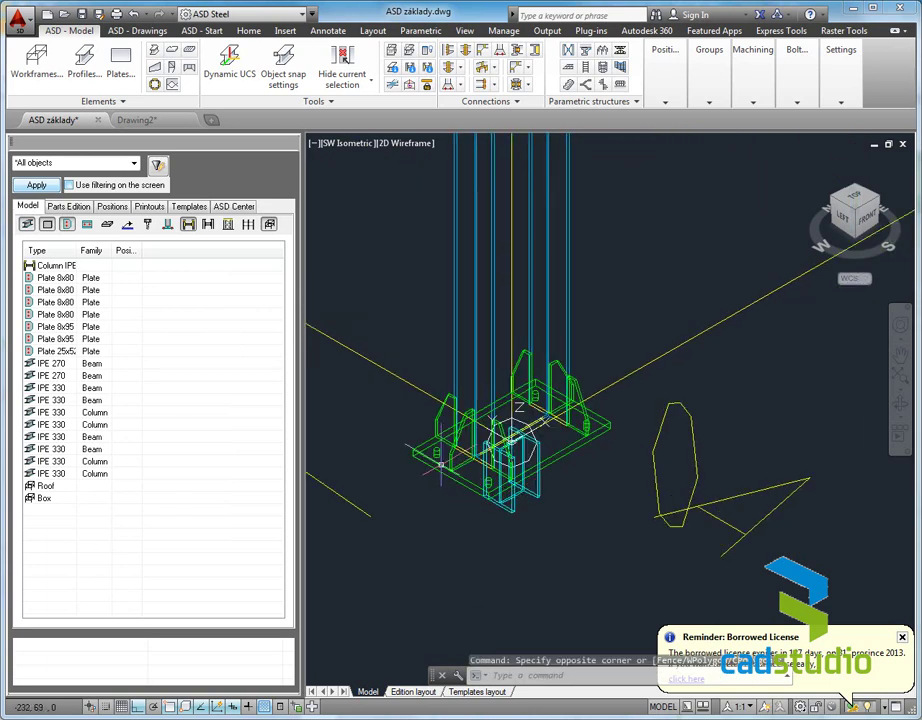
scroll(517, 412, "up", 2)
scroll(612, 402, "up", 2)
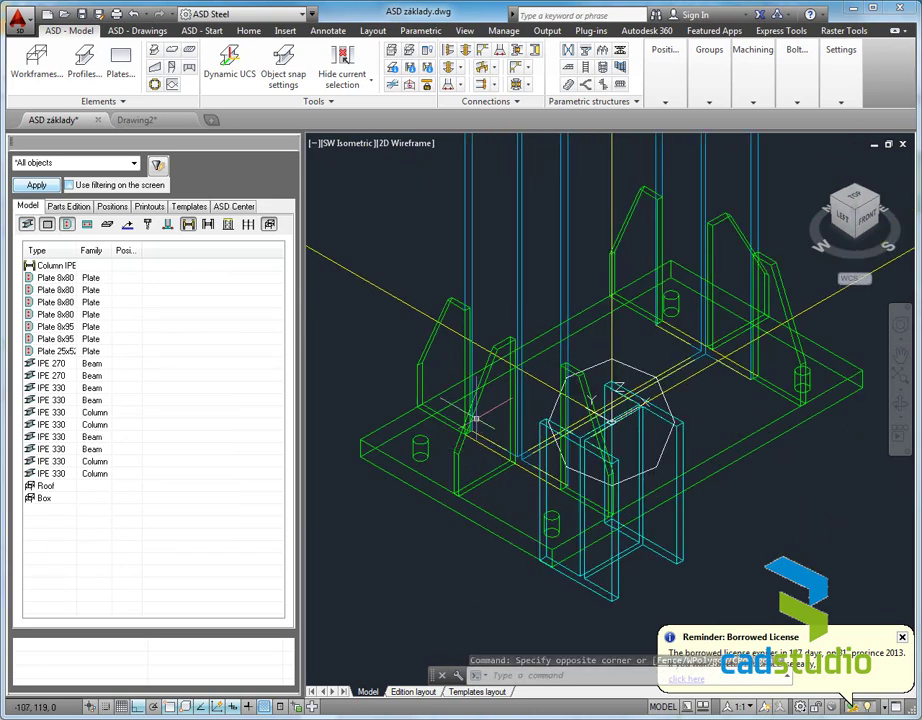
left_click(463, 31)
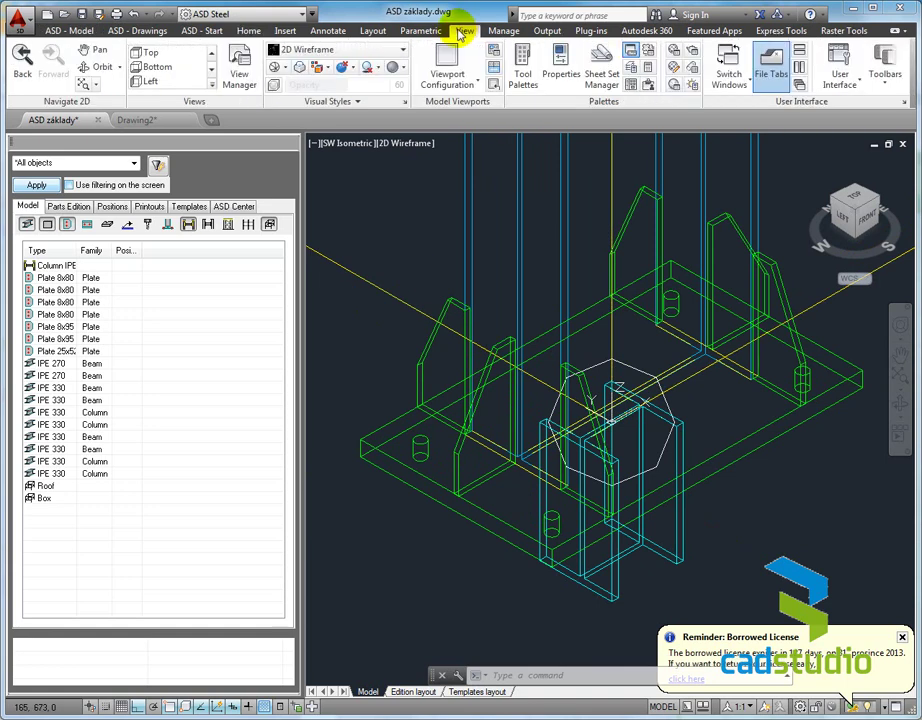
left_click(403, 50)
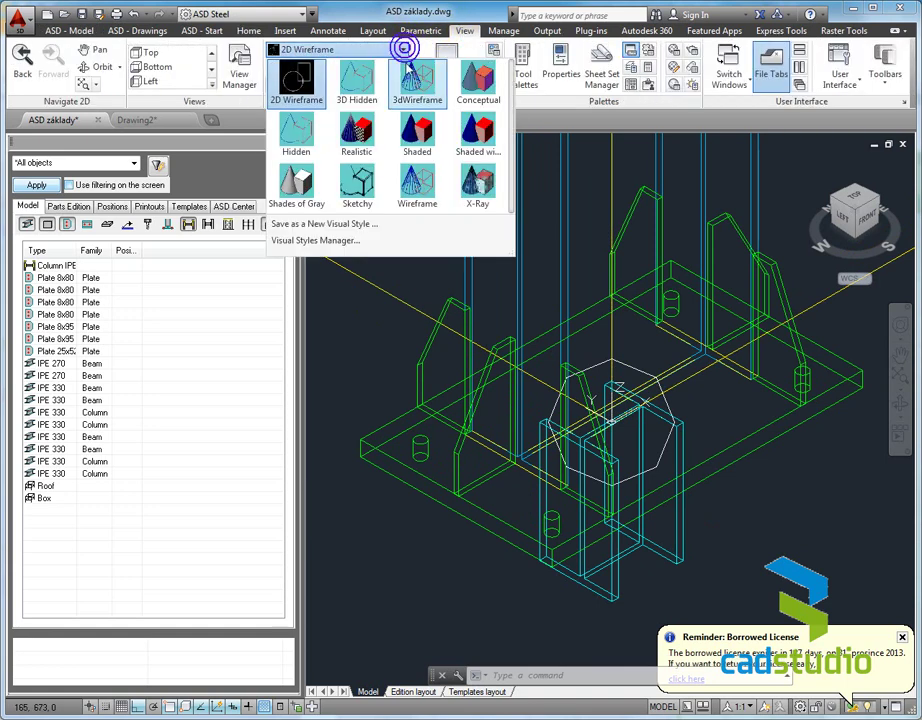
left_click(425, 139)
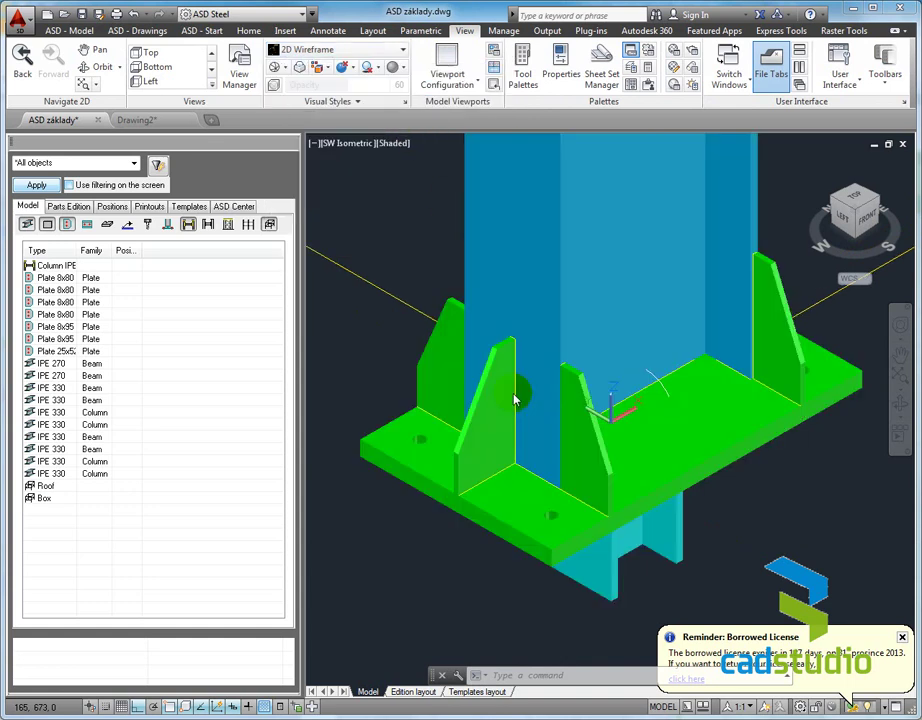
middle_click_drag(768, 531, 748, 540)
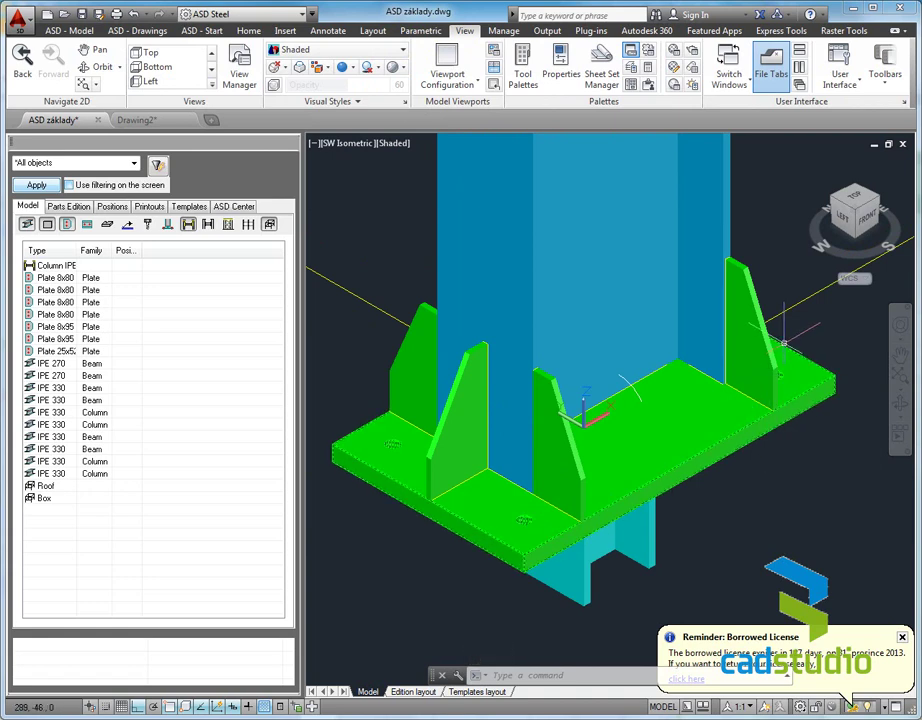
left_click(62, 31)
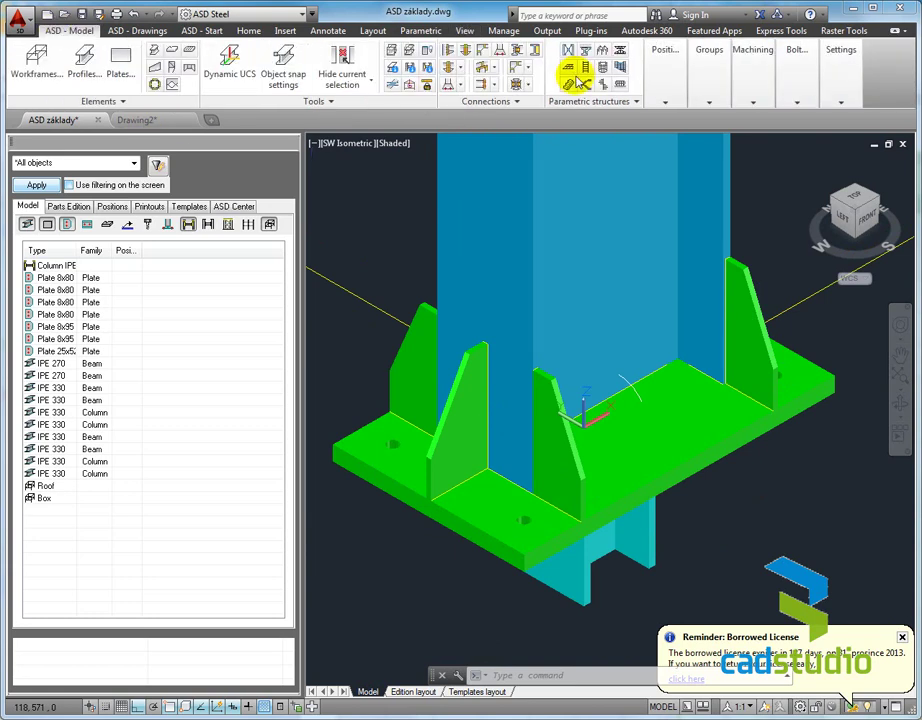
- In Preferences, set steel profiles to Detailed display
left_click(840, 100)
left_click(845, 140)
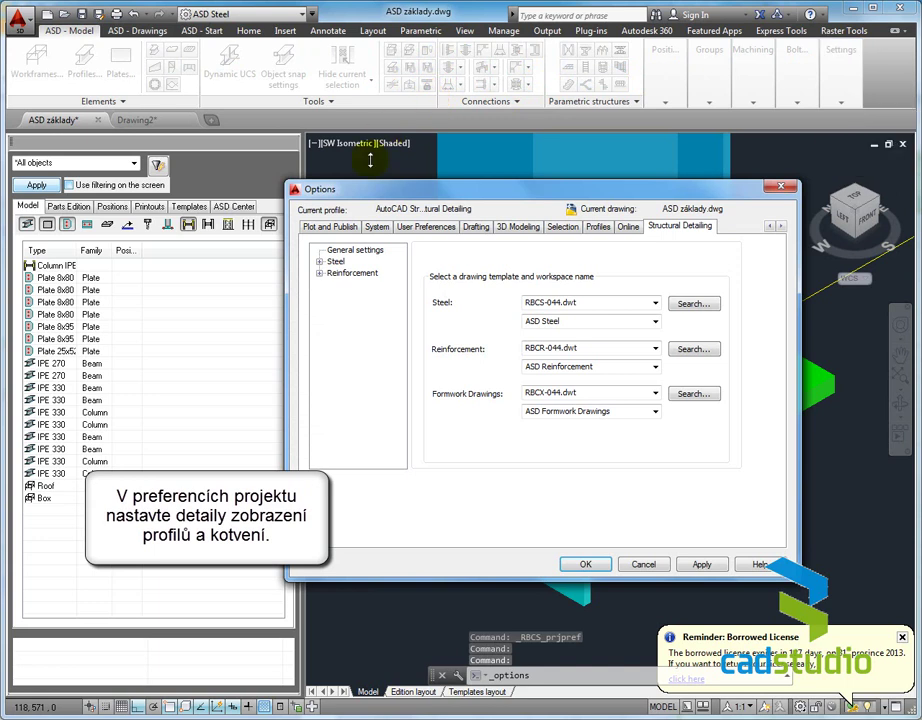
mouse_move(350, 189)
left_mouse_down()
mouse_move(40, 26)
mouse_move(76, 41)
left_mouse_up()
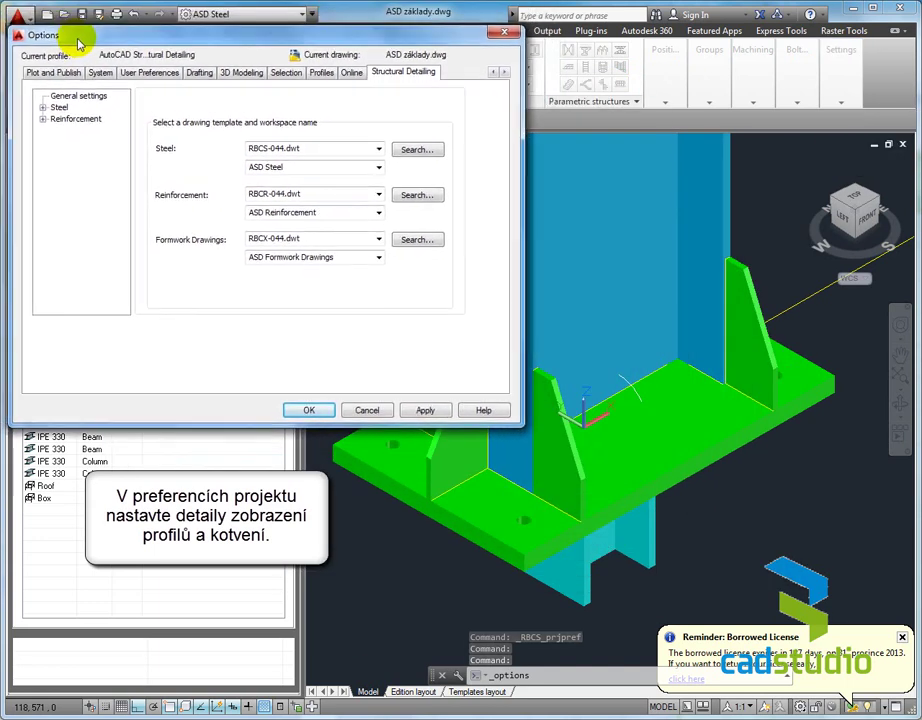
left_click(66, 107)
left_click(82, 118)
left_click(172, 170)
- Show welds as full bodies and apply the preference changes
left_click(100, 165)
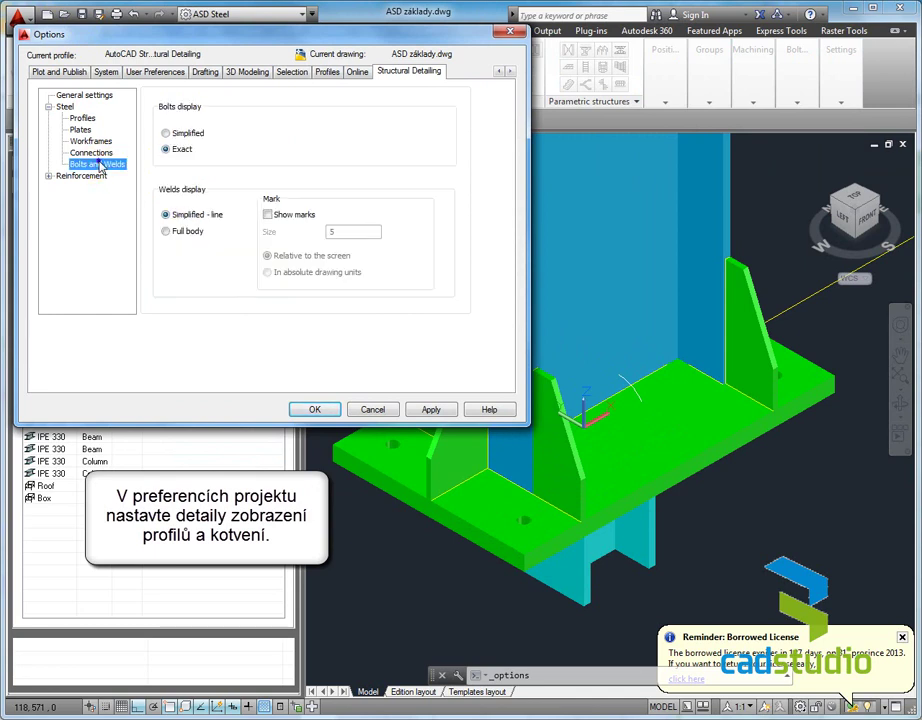
left_click(166, 231)
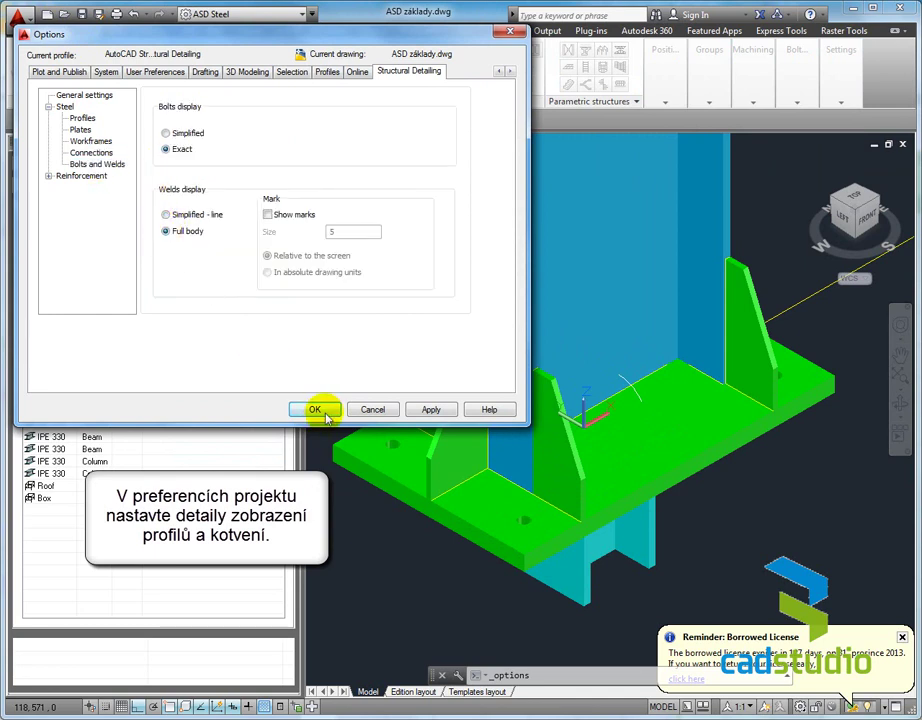
left_click(431, 409)
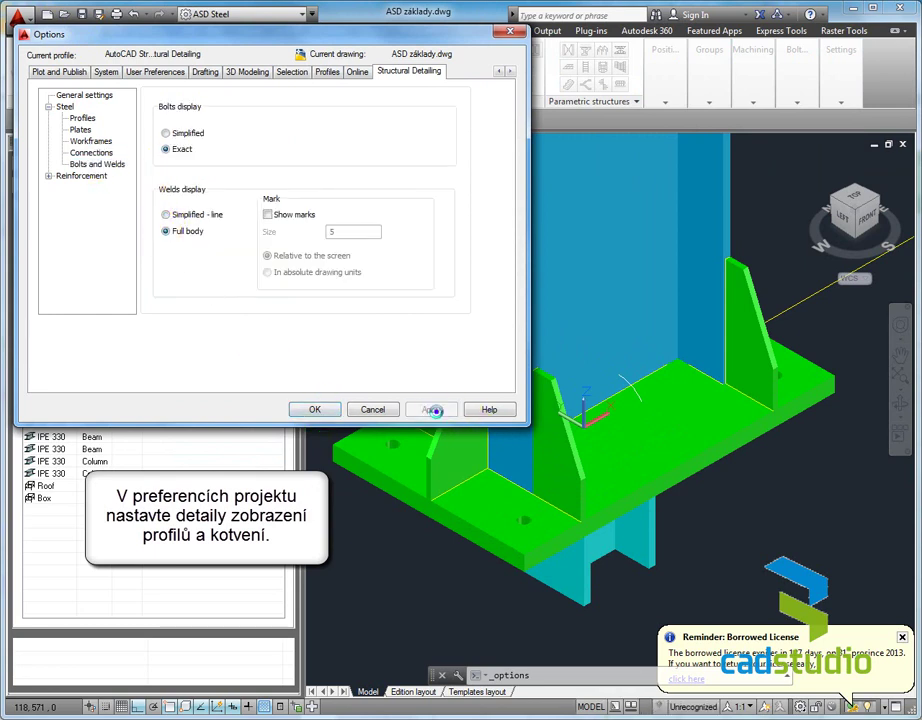
left_click(312, 410)
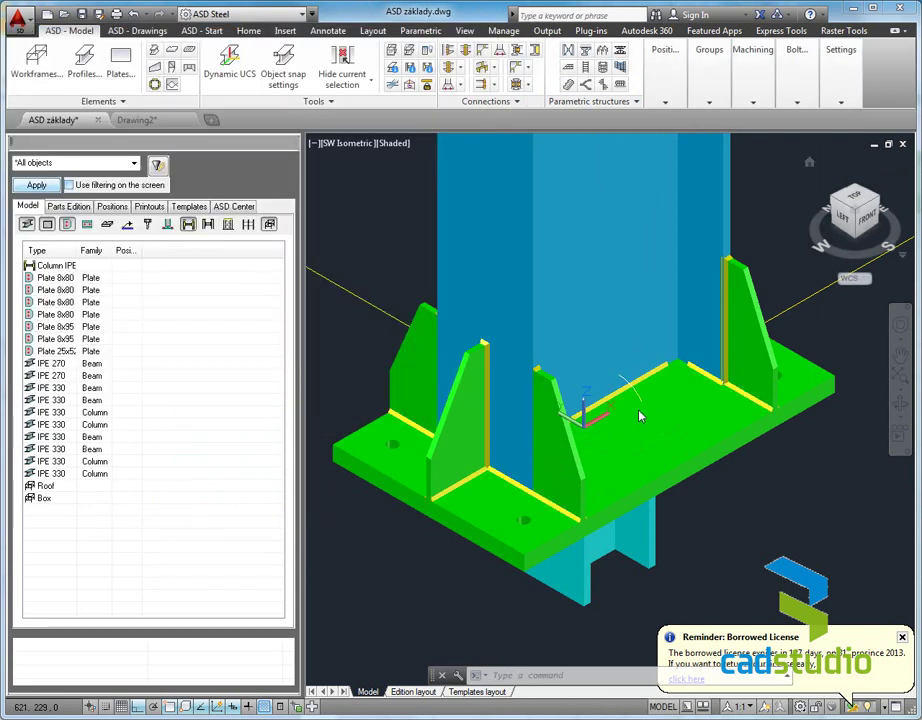
scroll(640, 416, "down", 2)
scroll(545, 350, "up", 3)
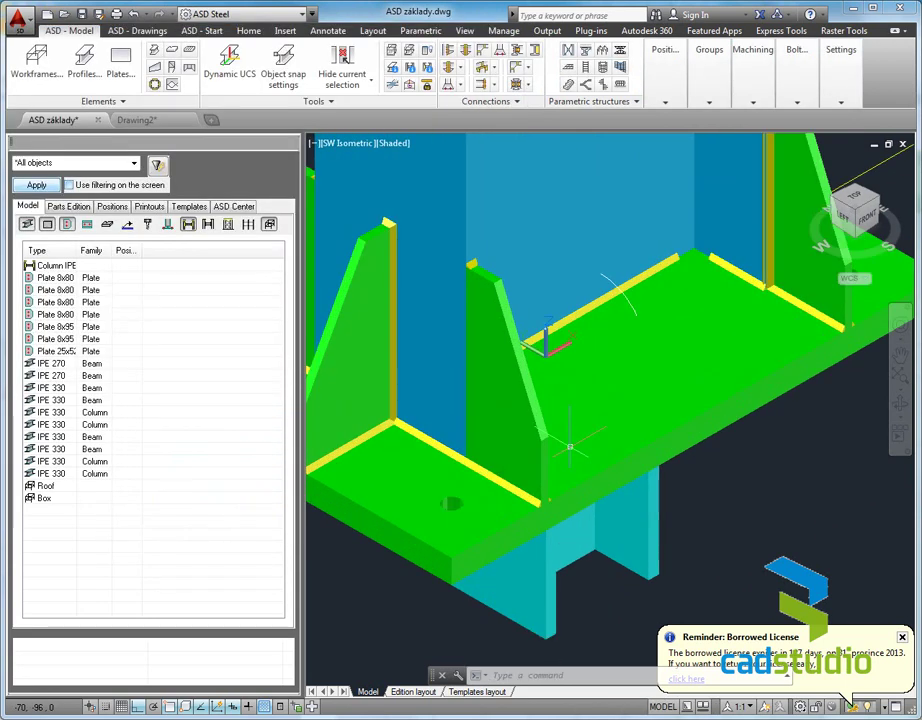
scroll(551, 377, "down", 2)
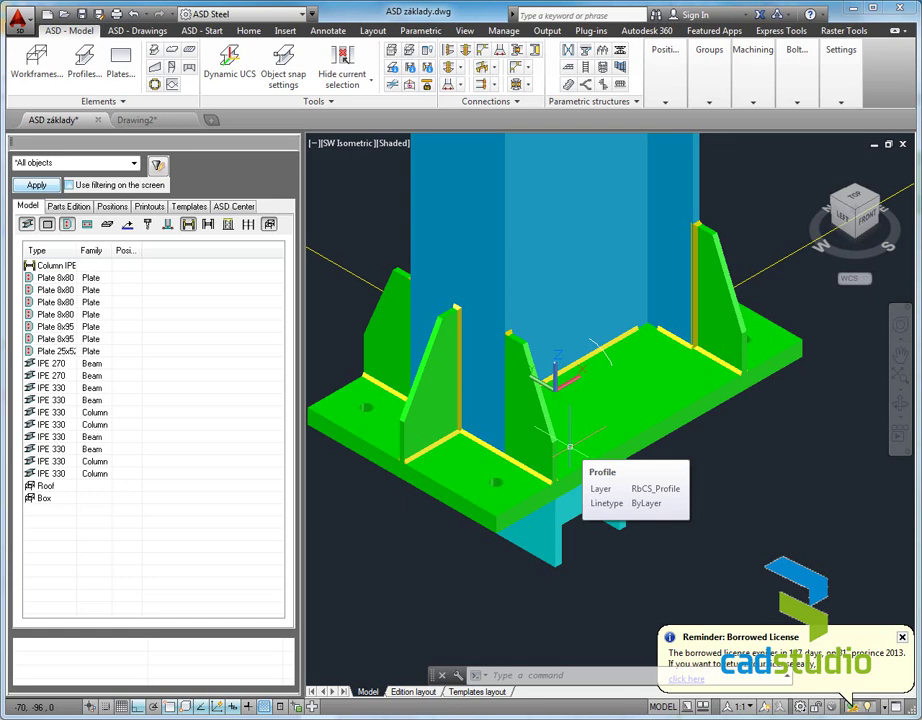
scroll(752, 467, "down", 2)
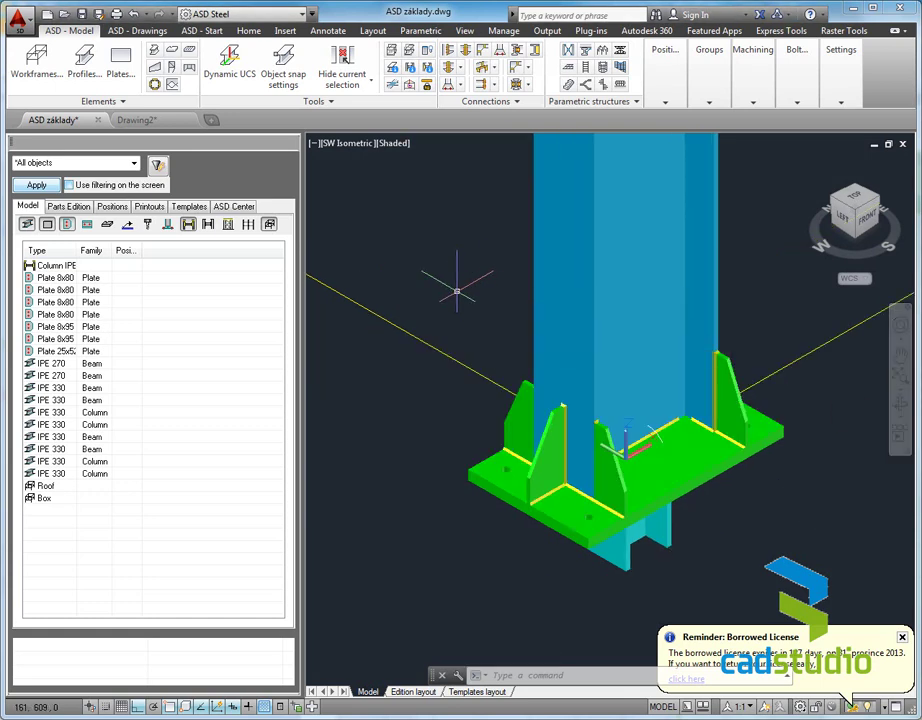
- Copy the column base connection, targeting the left, middle back and right columns
left_click(520, 106)
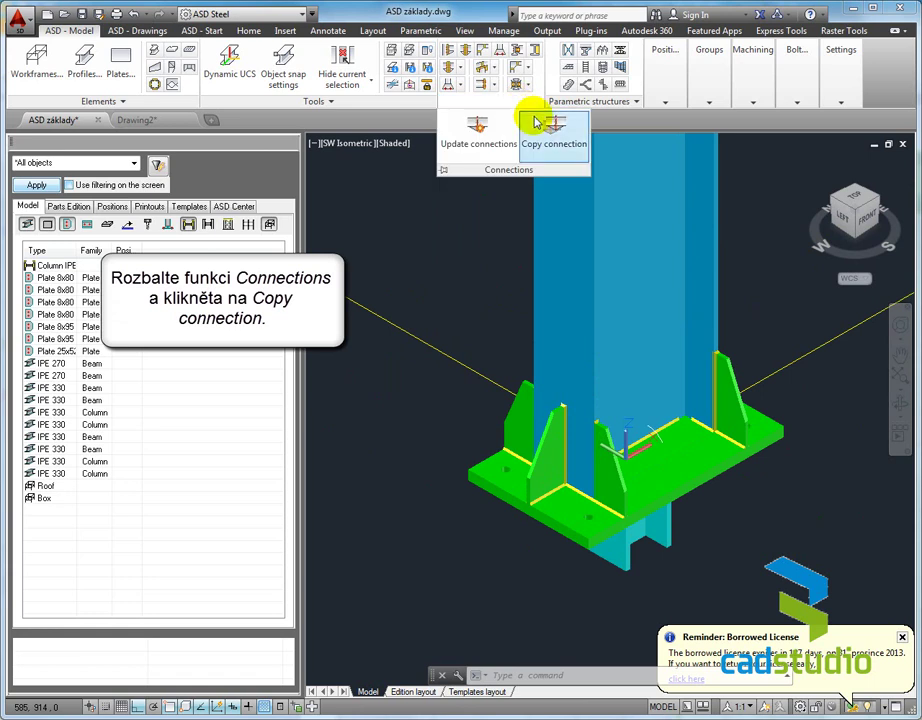
left_click(553, 132)
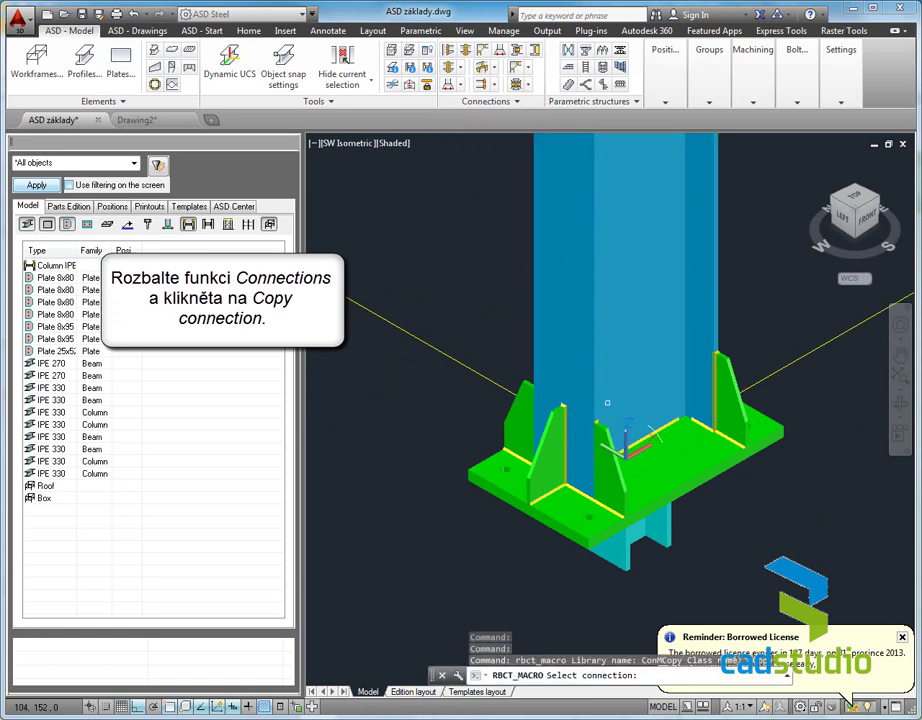
scroll(659, 451, "up", 5)
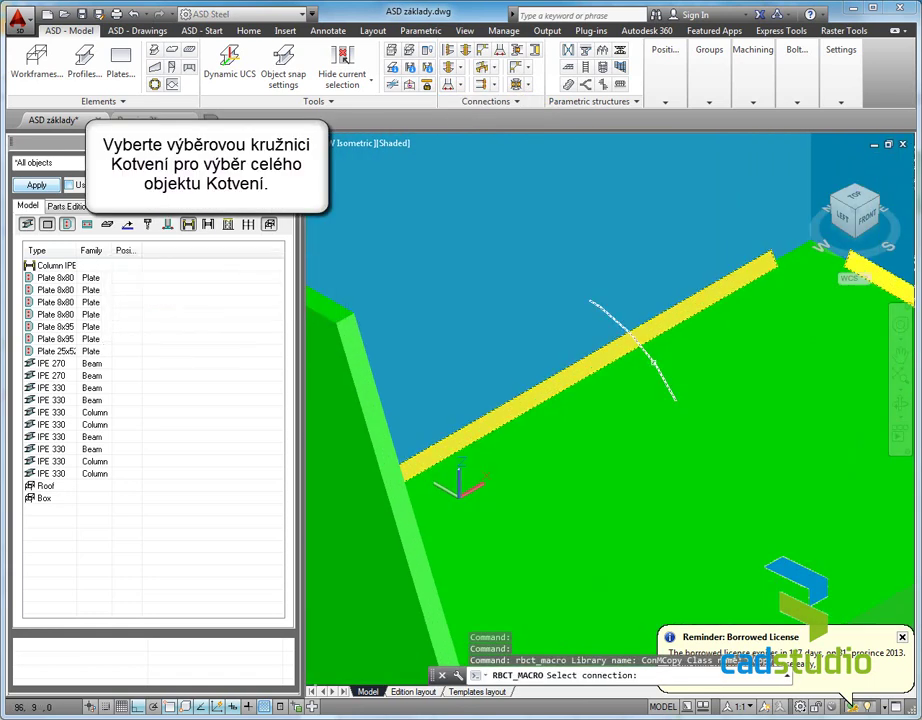
left_click(653, 361)
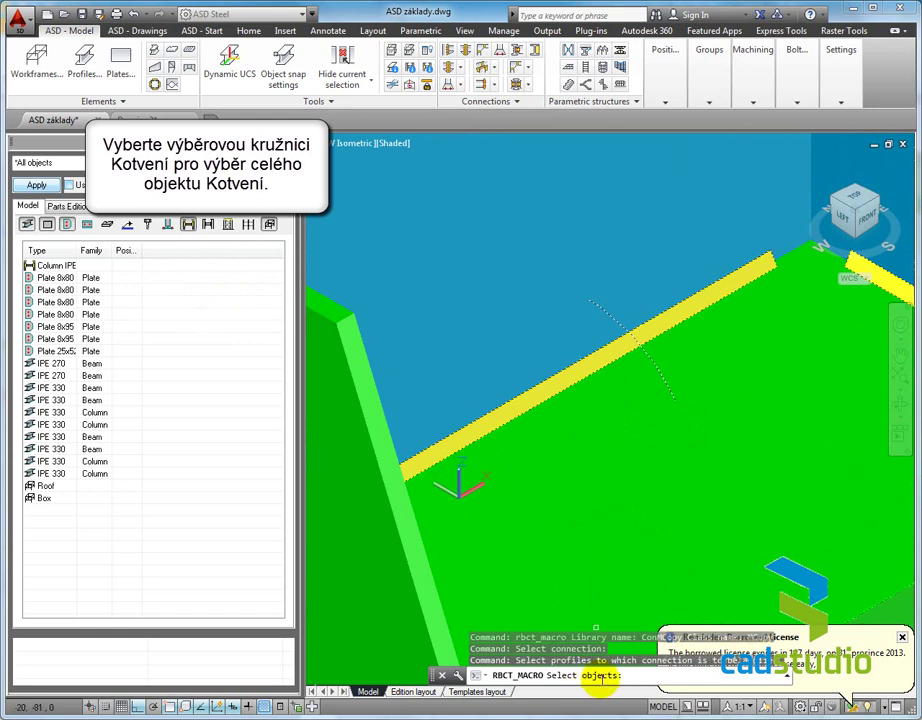
scroll(592, 410, "down", 5)
scroll(592, 410, "down", 3)
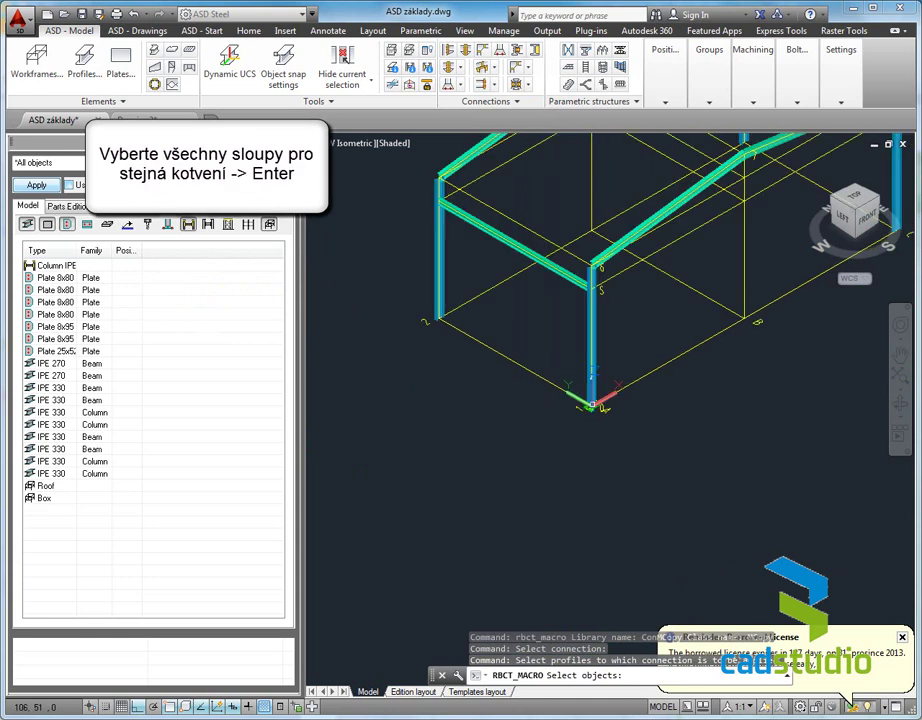
left_click(441, 301)
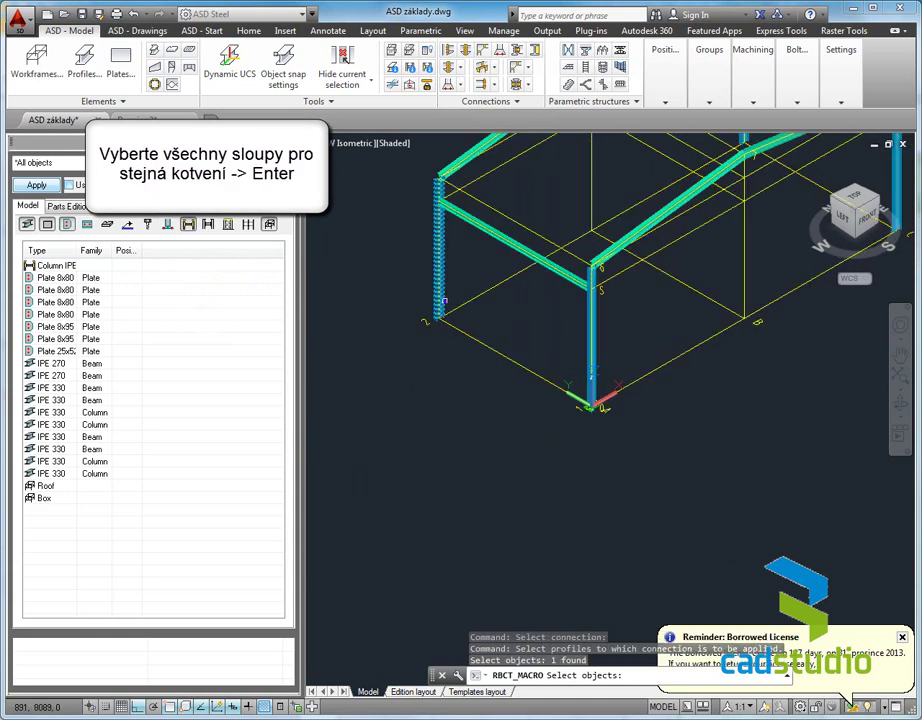
middle_click_drag(544, 232, 472, 342)
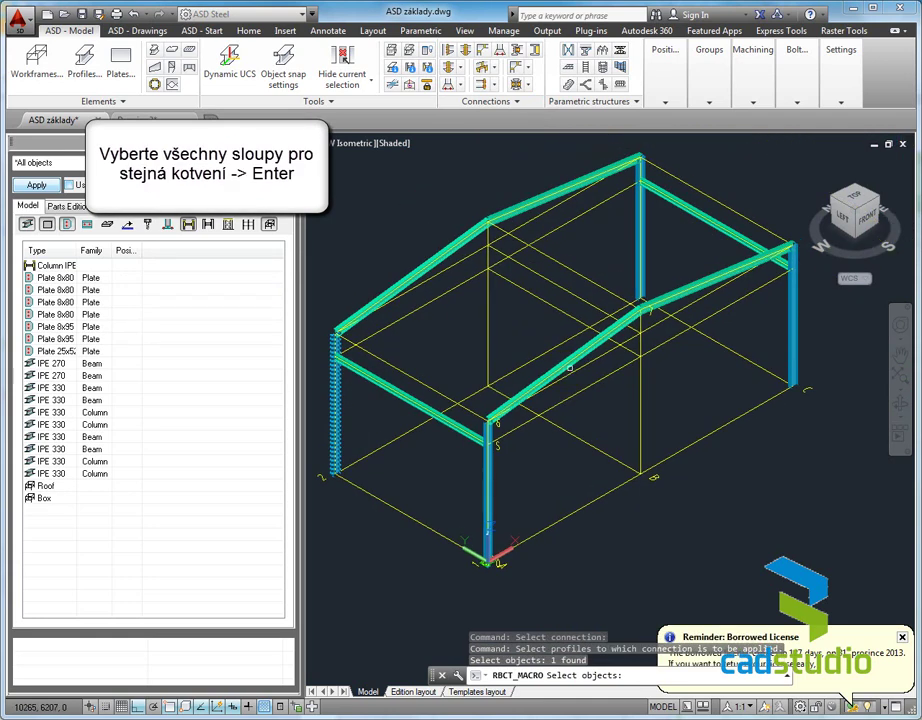
left_click(643, 286)
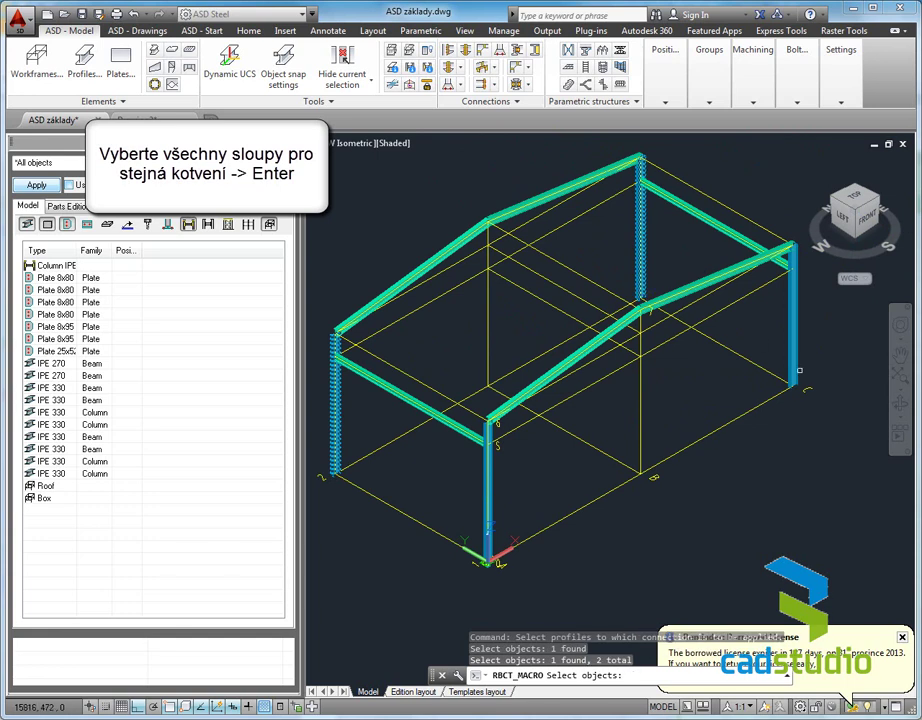
left_click(796, 371)
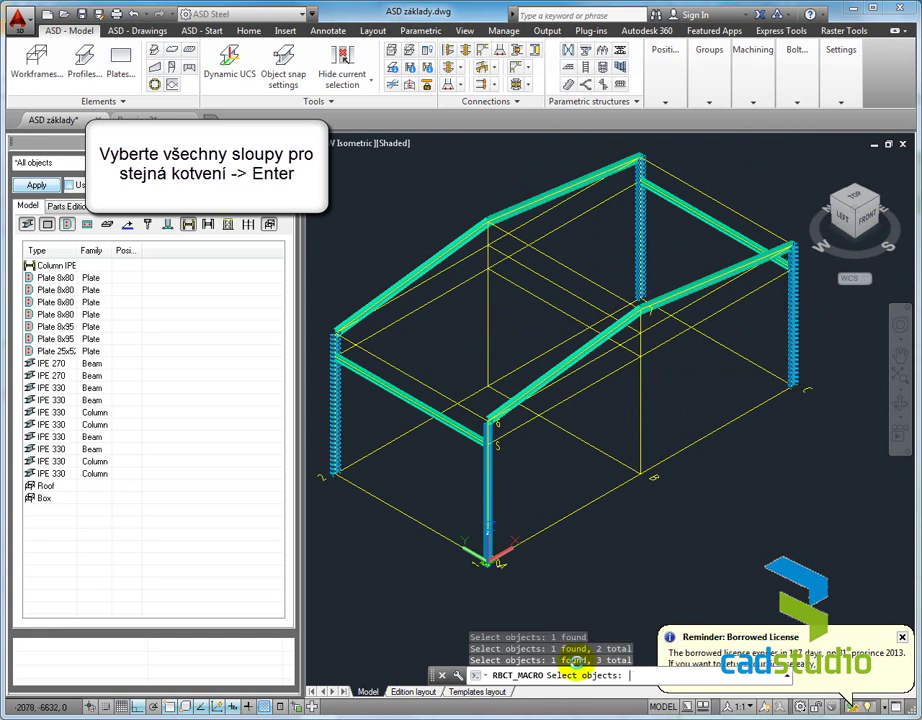
- Finish the connection copy and zoom around to inspect the column bases
right_click(691, 491)
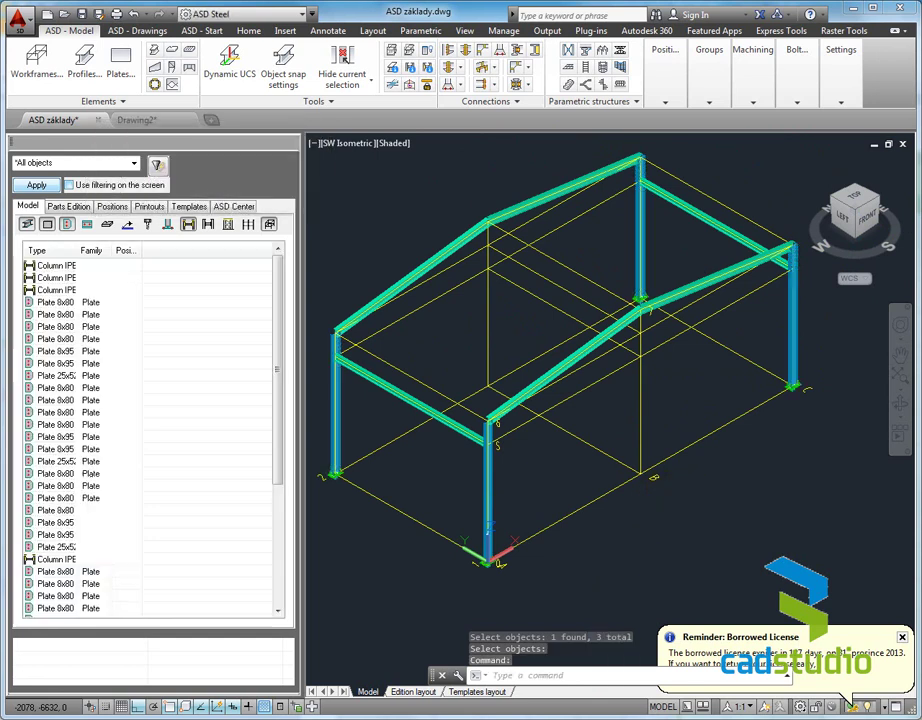
scroll(794, 384, "up", 5)
scroll(794, 384, "up", 3)
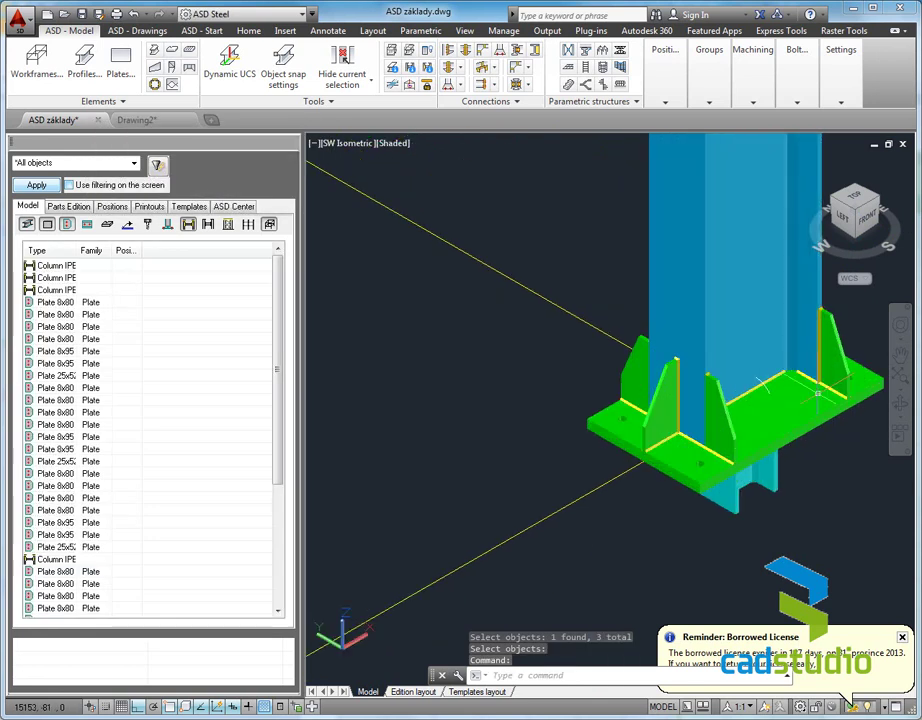
scroll(807, 427, "up", 2)
scroll(807, 427, "down", 3)
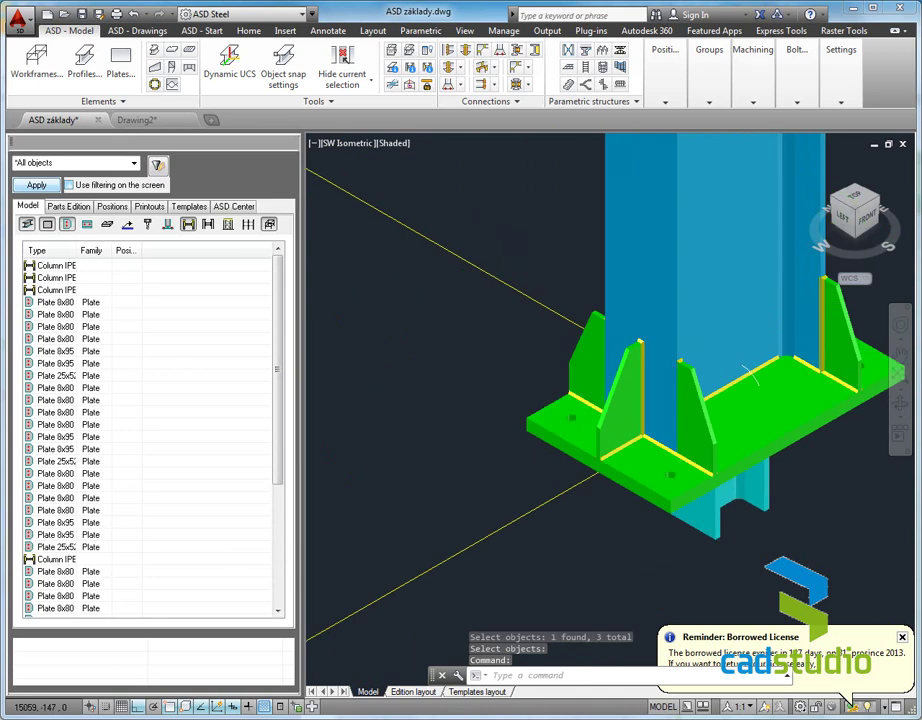
scroll(807, 427, "down", 3)
scroll(807, 427, "down", 3)
scroll(676, 352, "up", 3)
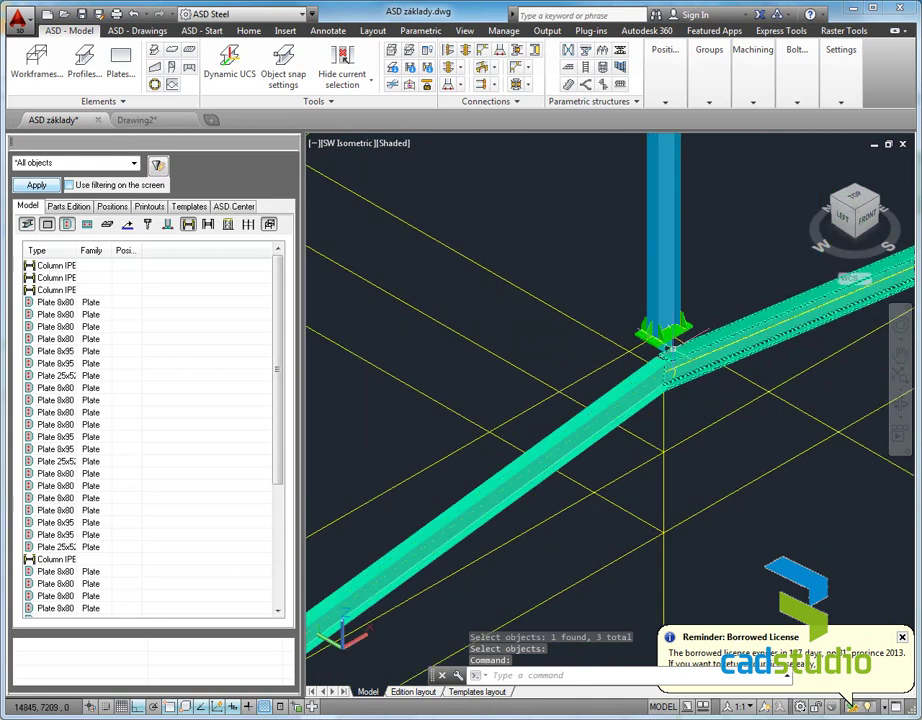
scroll(676, 352, "up", 3)
scroll(563, 234, "up", 1)
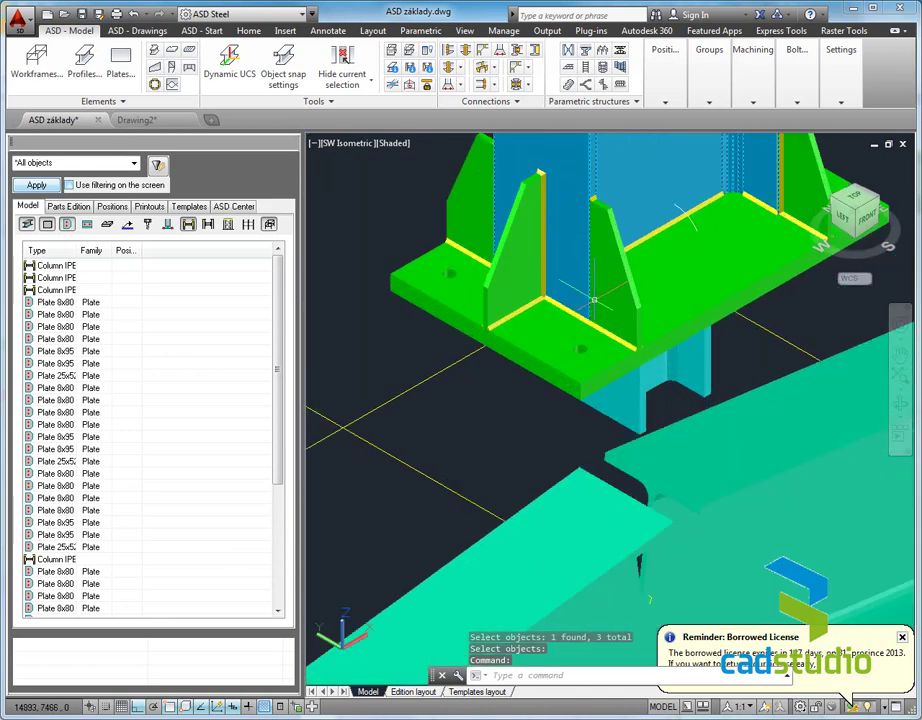
scroll(563, 234, "down", 3)
scroll(399, 433, "down", 3)
scroll(399, 433, "down", 1)
scroll(399, 433, "up", 2)
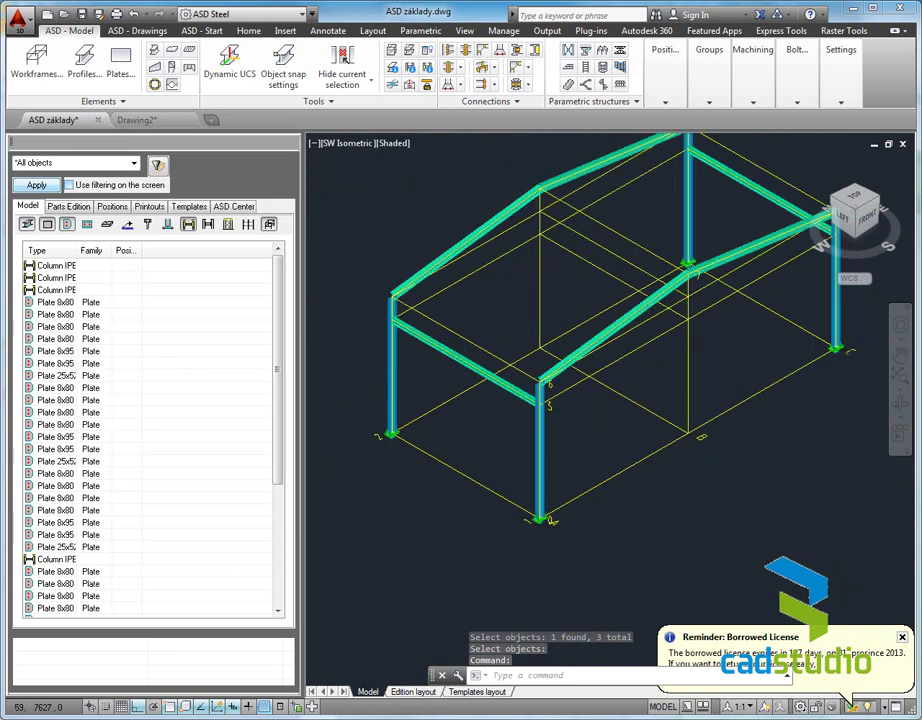
scroll(395, 437, "up", 3)
scroll(372, 445, "up", 2)
scroll(457, 418, "down", 3)
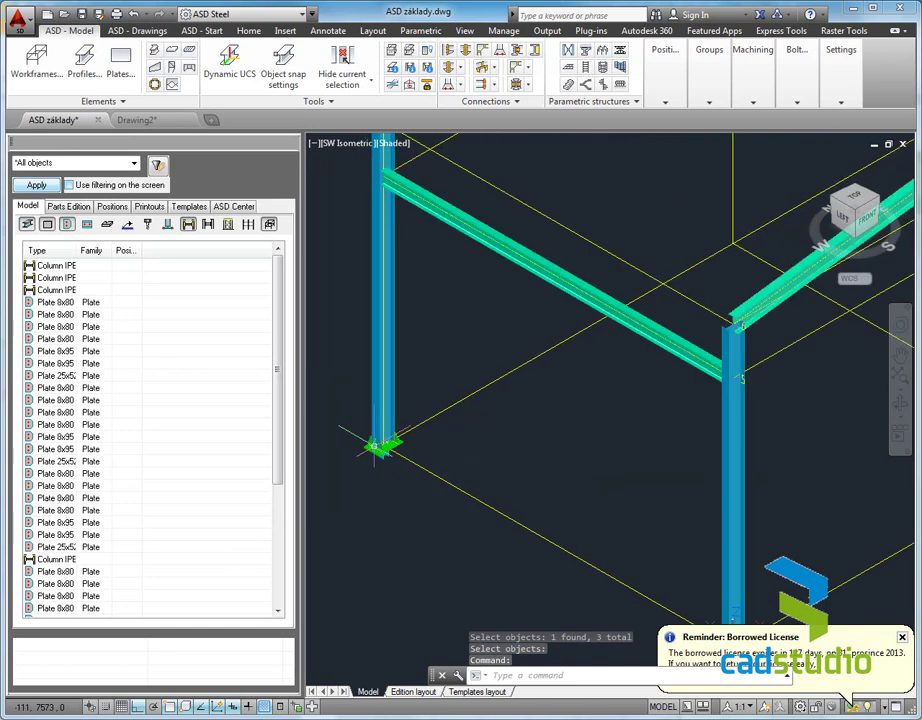
scroll(457, 418, "down", 2)
- Zoom to the whole frame and save ASD základy.dwg
middle_click(470, 390)
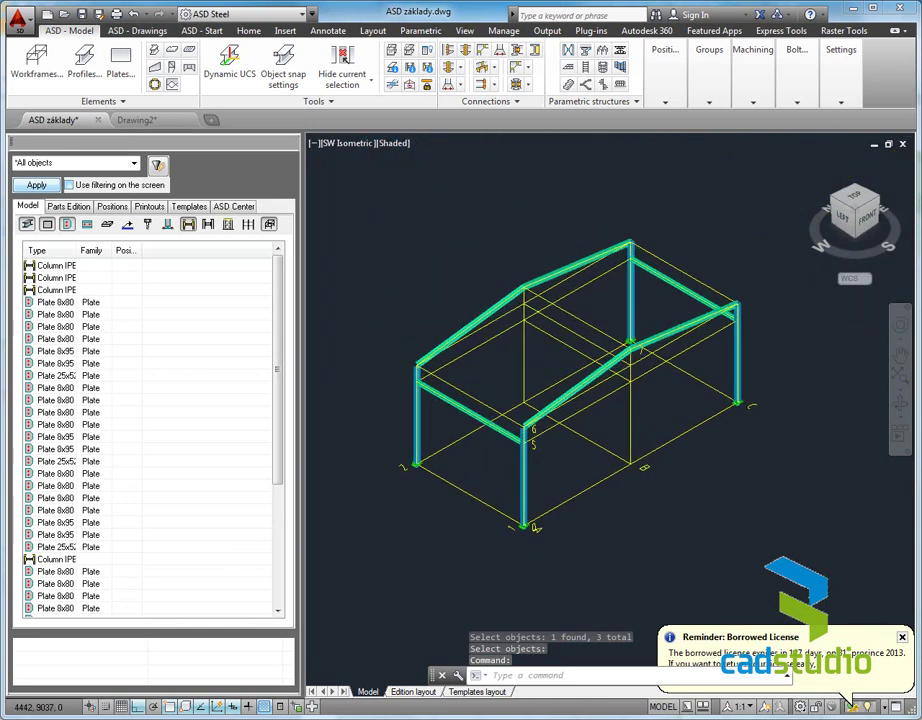
scroll(513, 395, "down", 2)
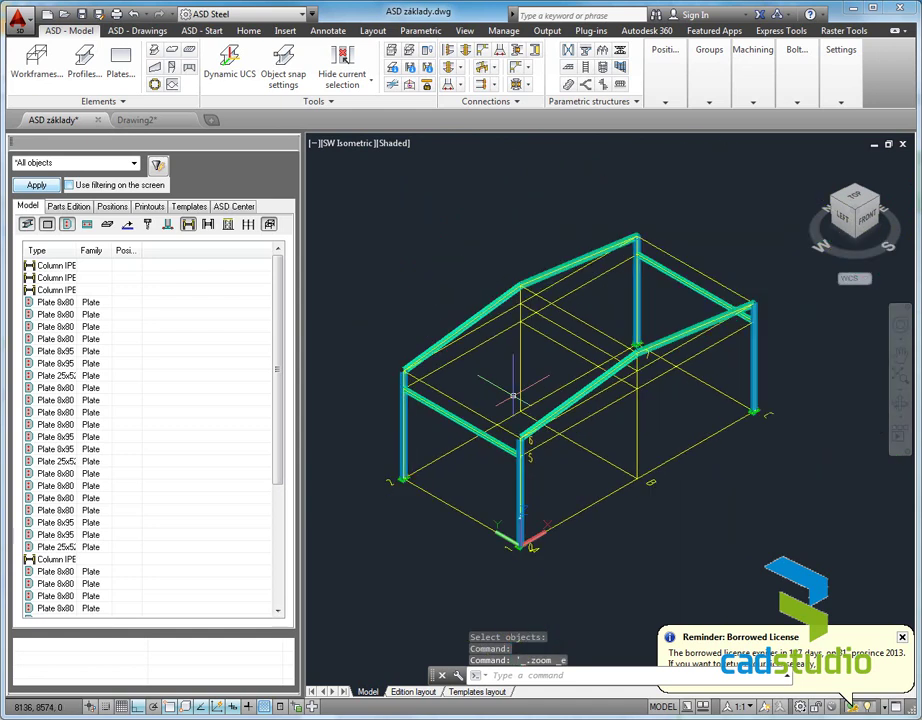
left_click(87, 14)
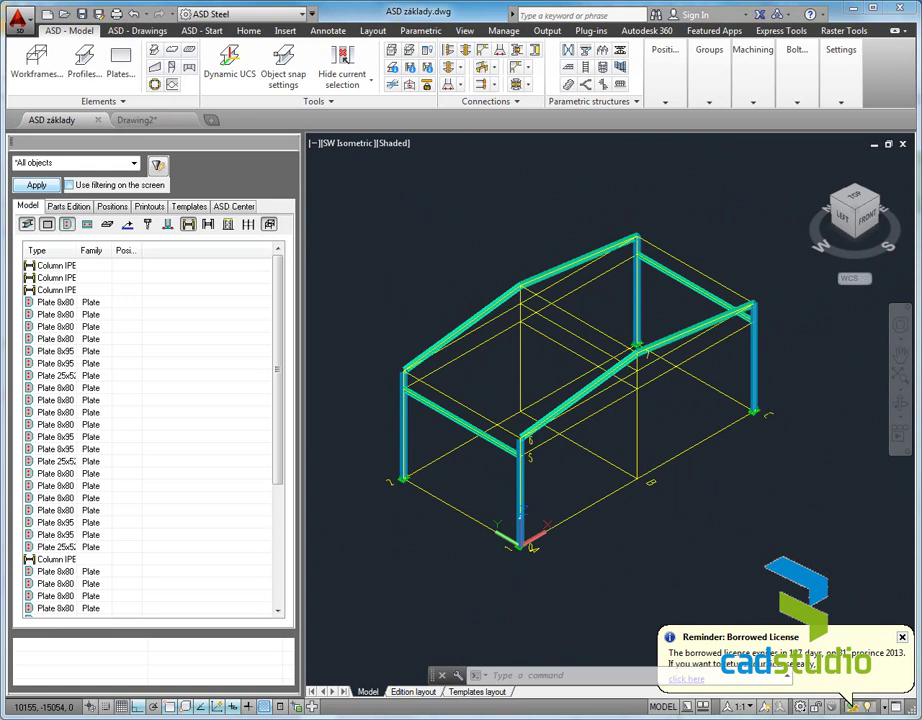
- Start a frame knee haunch connection and pick the front column
left_click(481, 52)
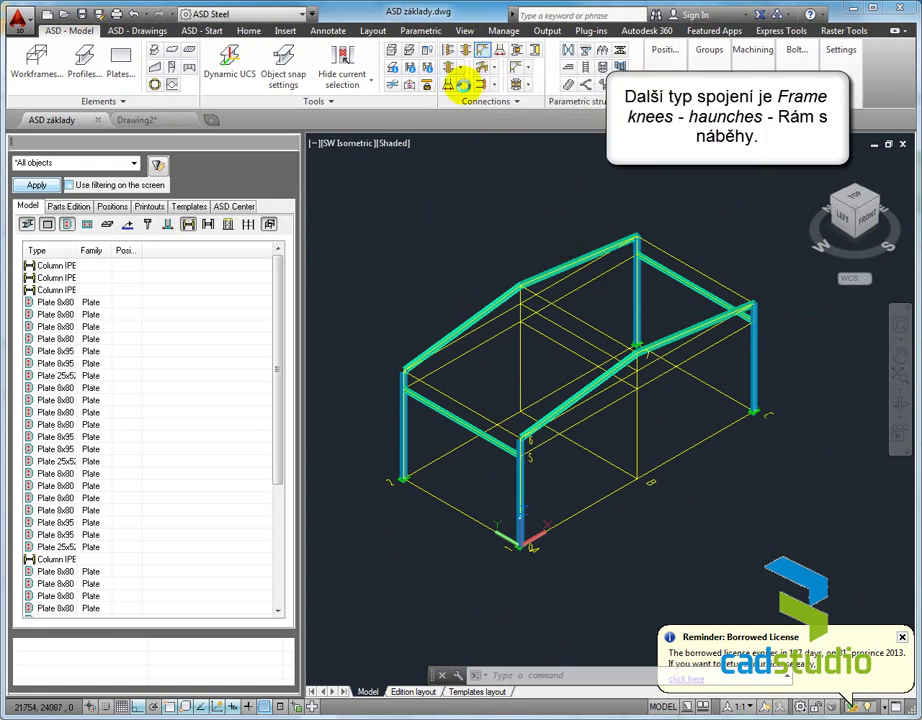
scroll(524, 452, "up", 3)
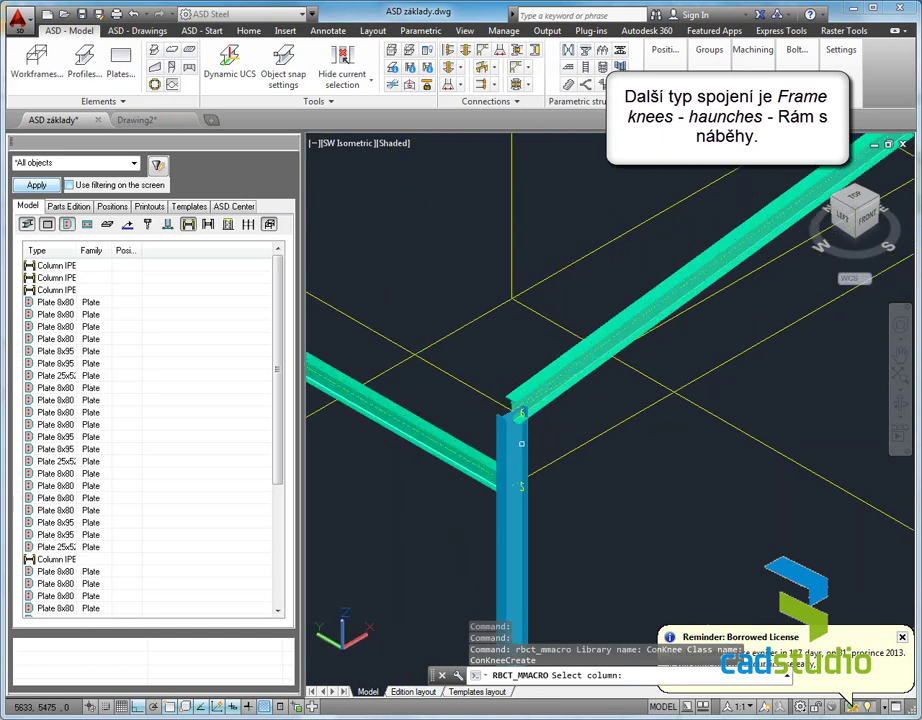
scroll(523, 431, "up", 3)
left_click(524, 432)
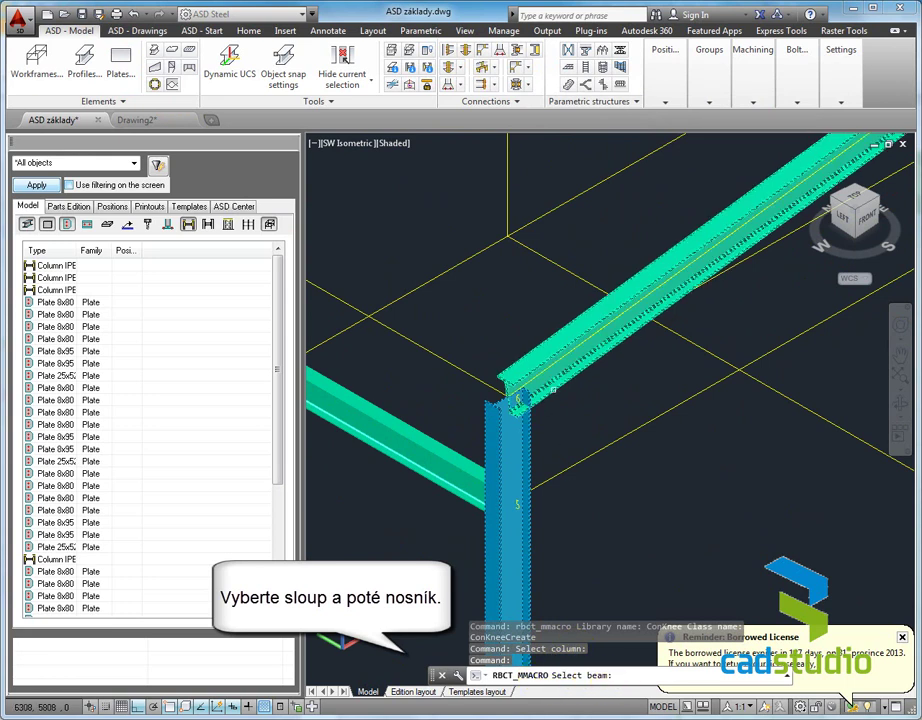
- Pick the rafter for the knee connection and set haunch construction to Bolted
left_click(552, 389)
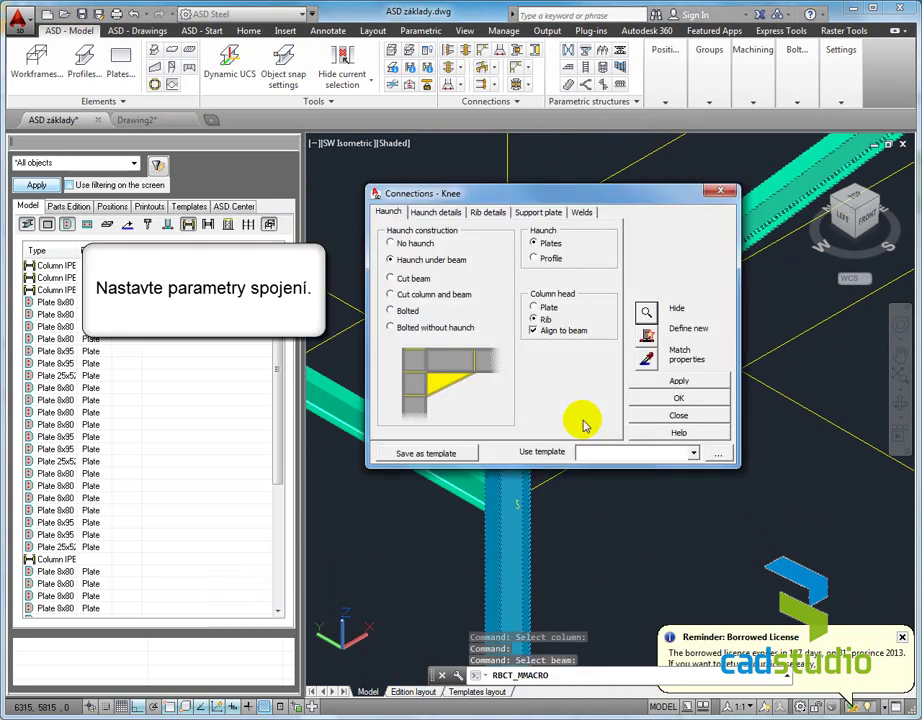
left_click_drag(608, 196, 603, 180)
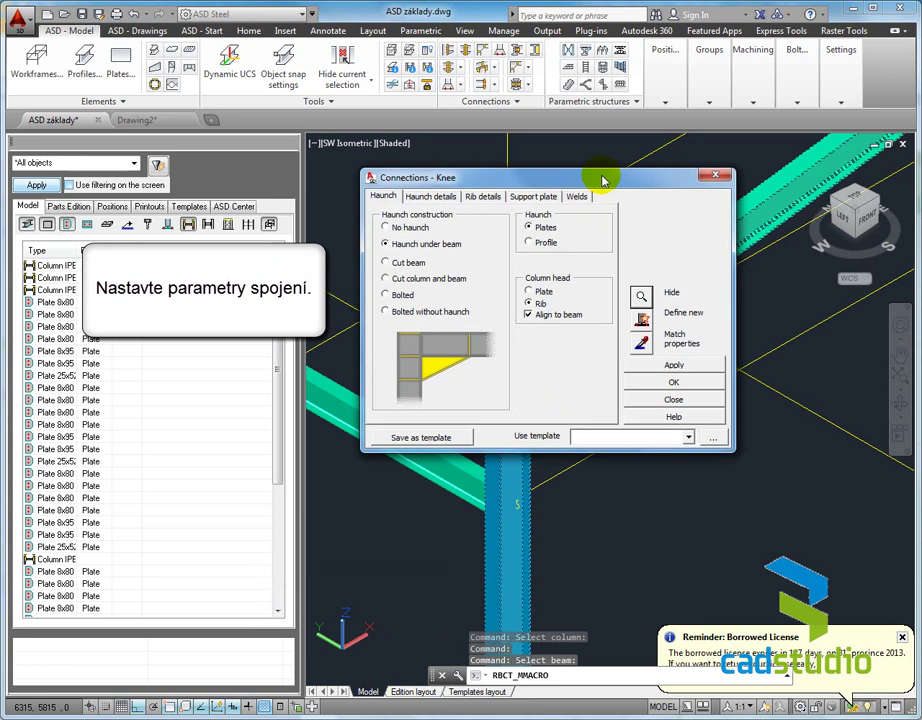
left_click(403, 295)
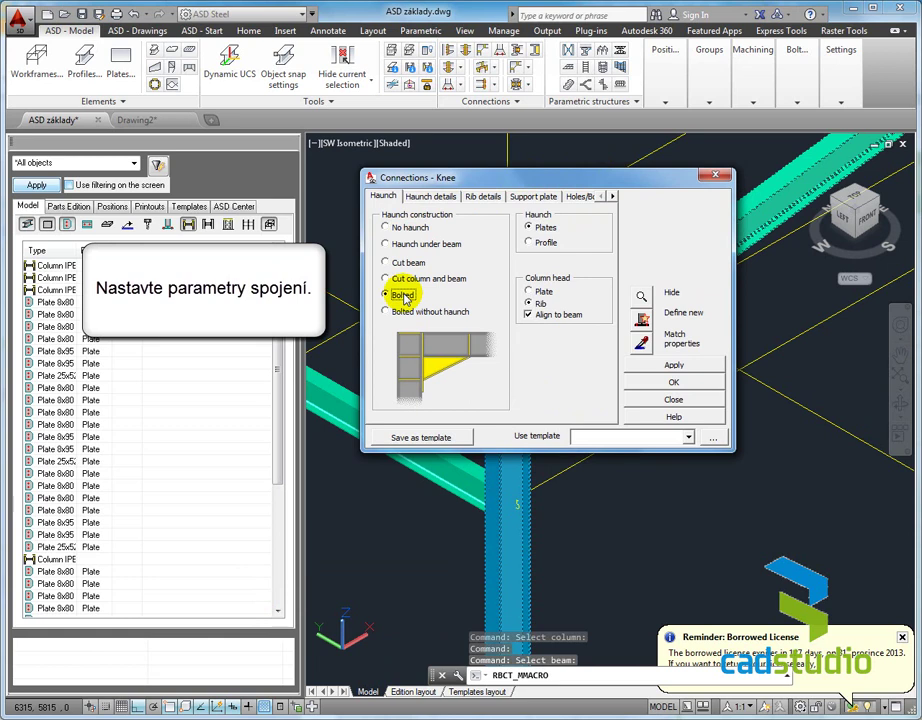
left_click(428, 197)
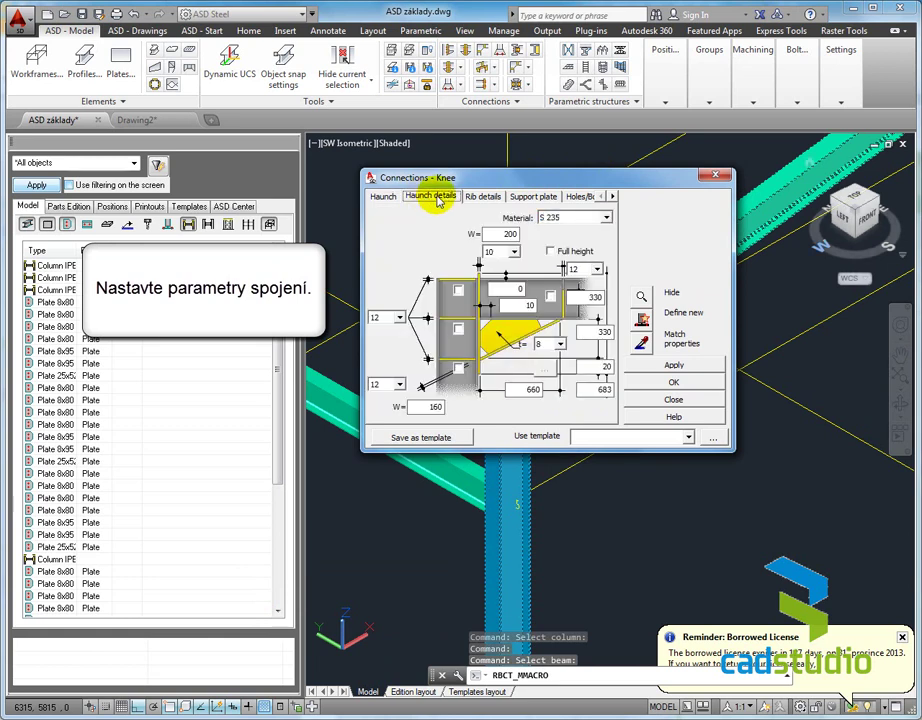
- Keep the haunch material S 235 and change its width from 200 to 160
left_click(577, 218)
left_click(577, 220)
double_click(490, 234)
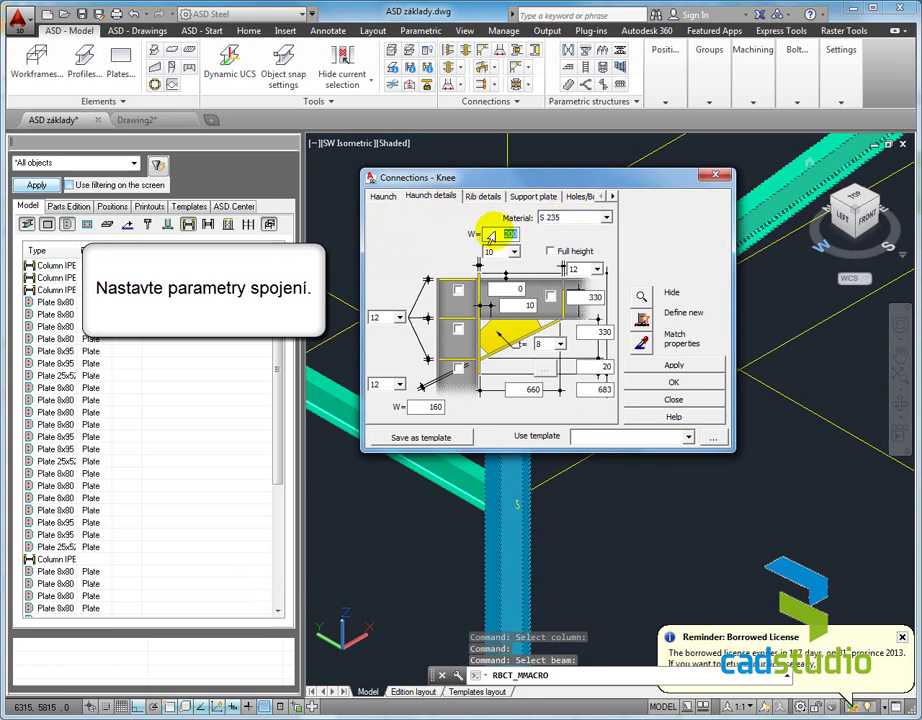
type("160")
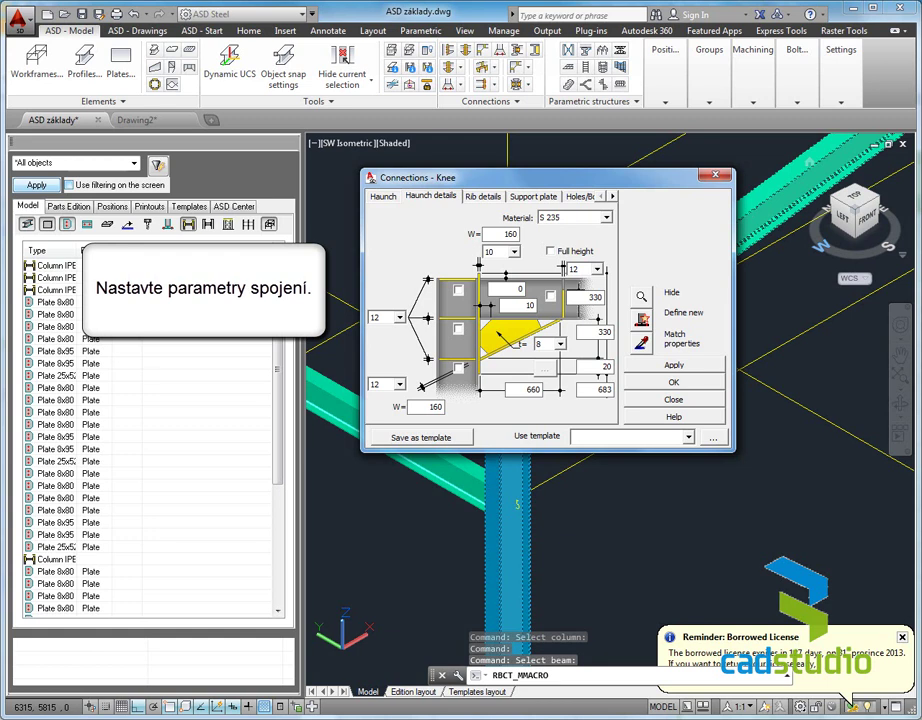
- Enable the top, middle, bottom and side stiffener plates and make the haunch full height
left_click(458, 290)
left_click(459, 330)
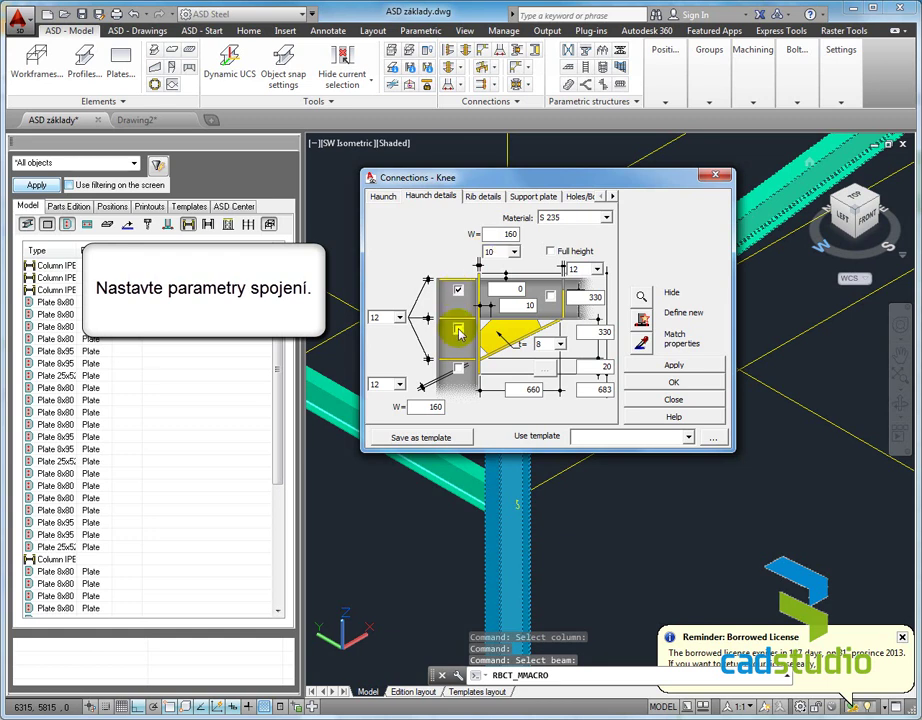
left_click(458, 368)
left_click(550, 296)
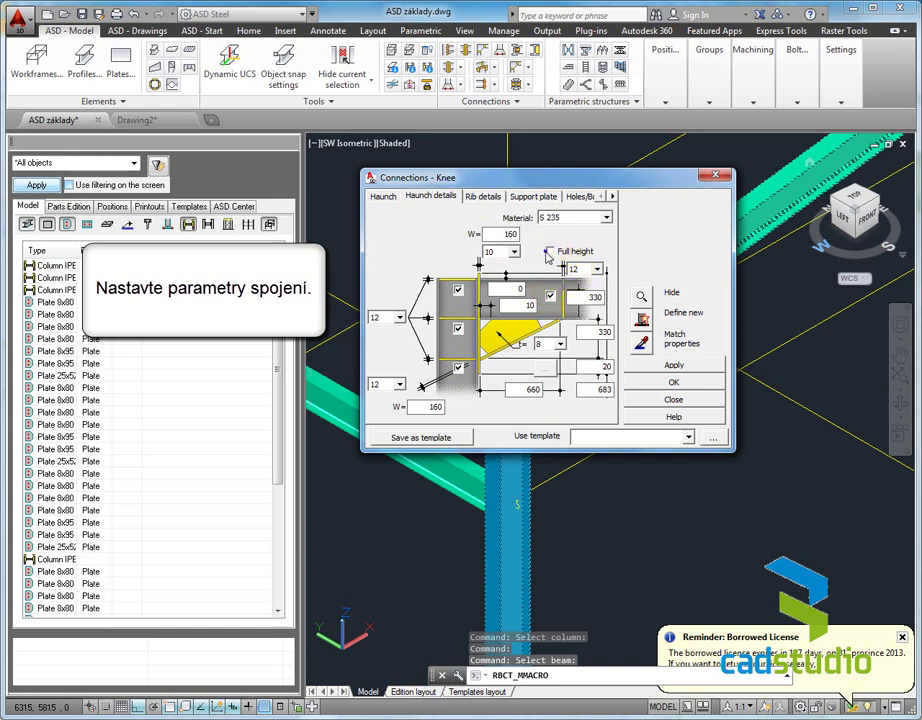
left_click(549, 251)
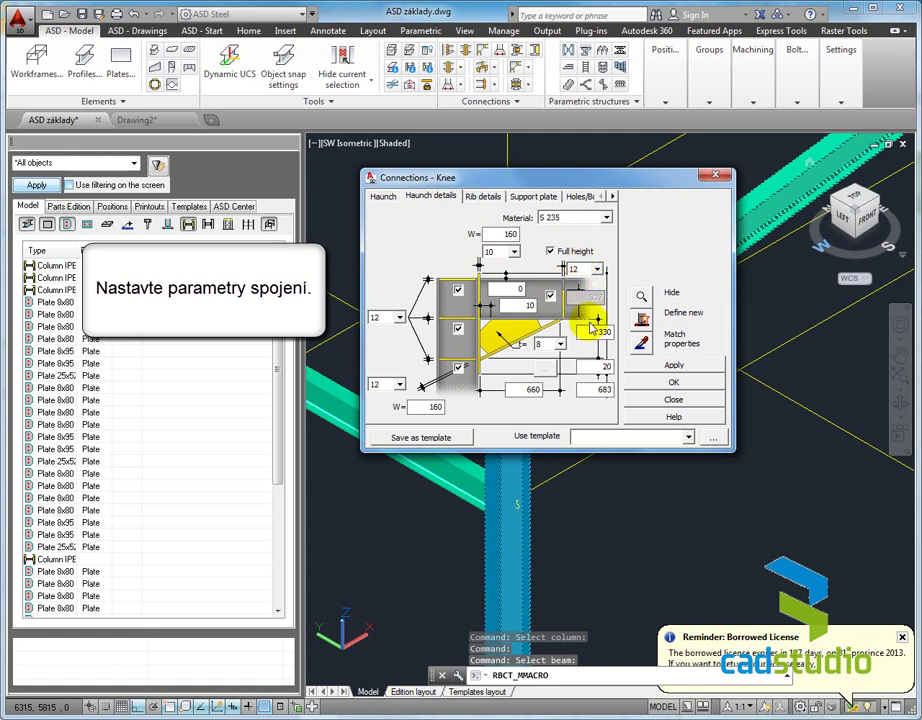
- Review the haunch dimensions: 20, 683, thickness 8 and the left 12 plate
double_click(598, 368)
double_click(592, 386)
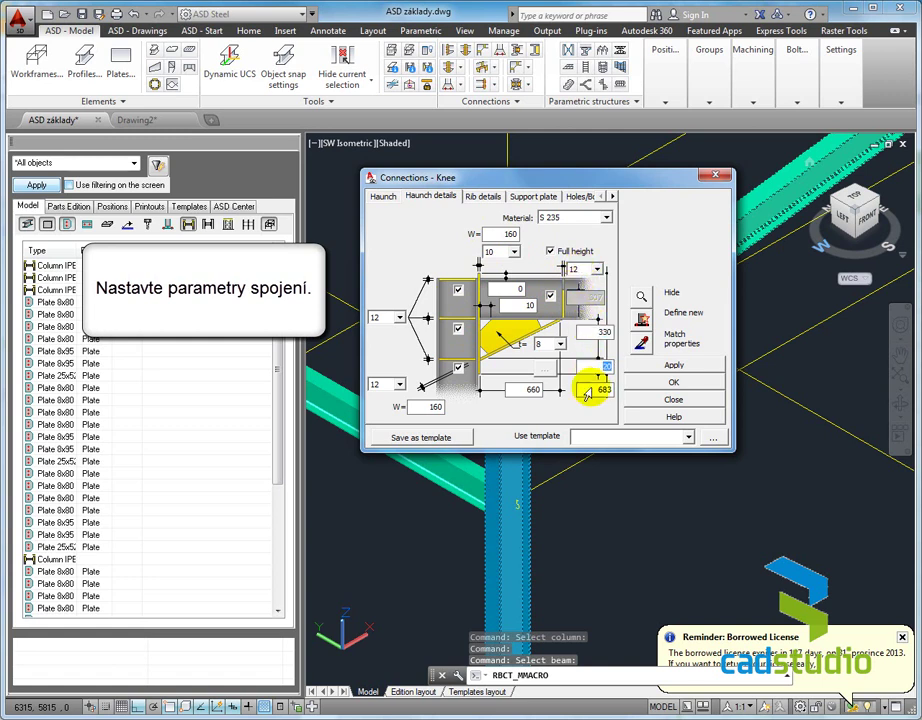
left_click(525, 390)
left_click(540, 345)
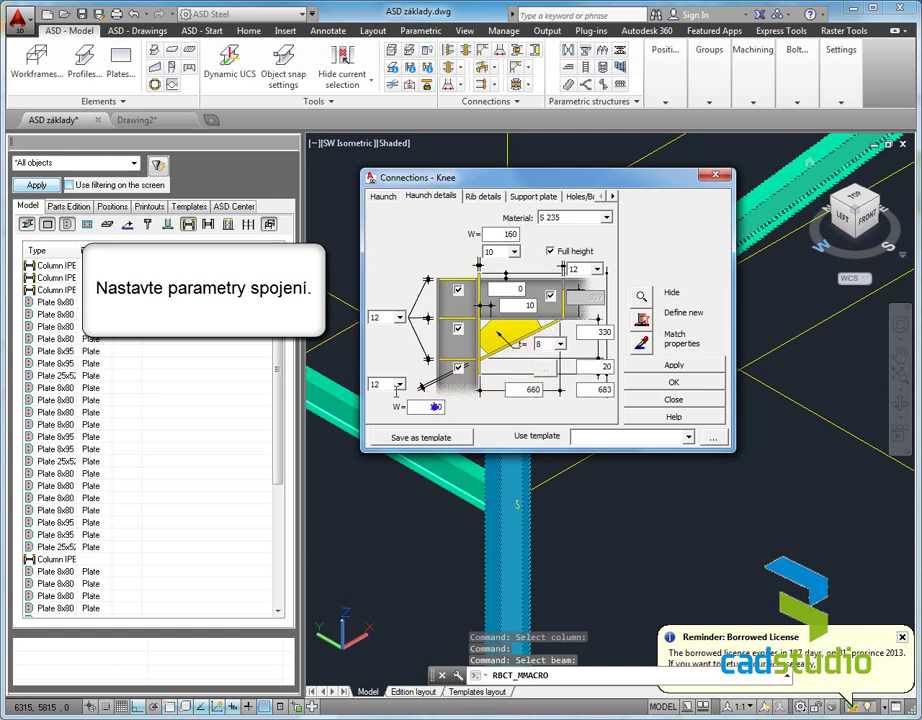
left_click(372, 317)
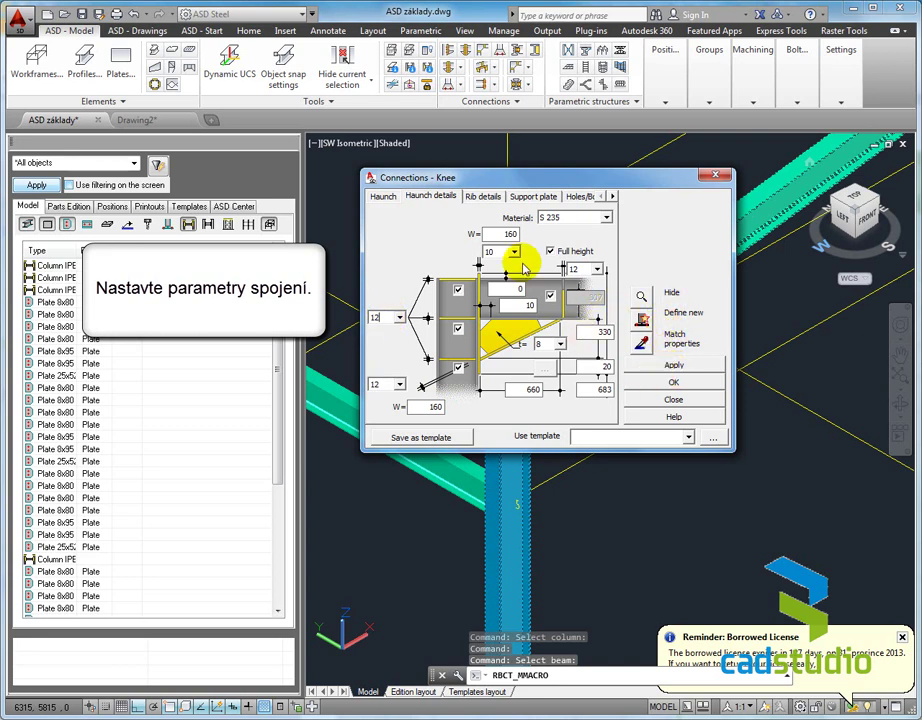
- Set the column and beam rib chamfers to 20, then show the support plate settings
left_click(482, 197)
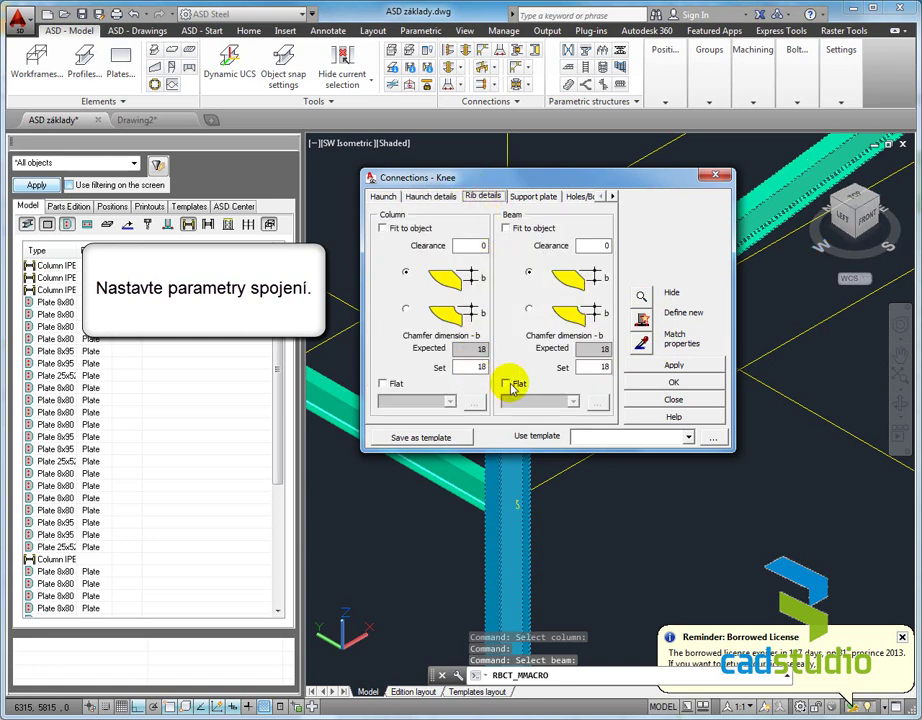
double_click(481, 367)
type("20")
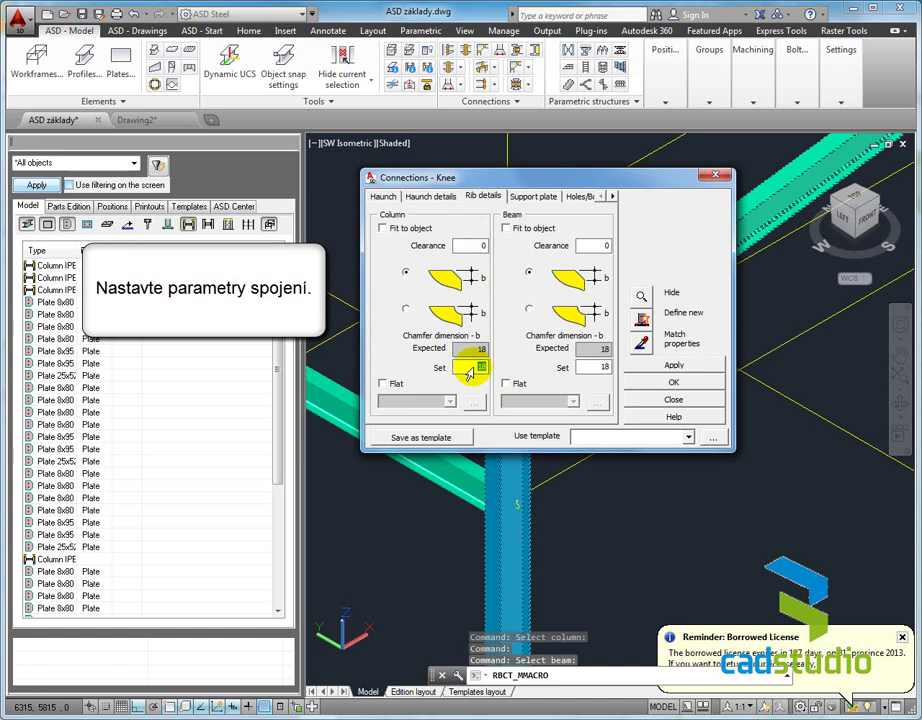
double_click(596, 367)
type("20")
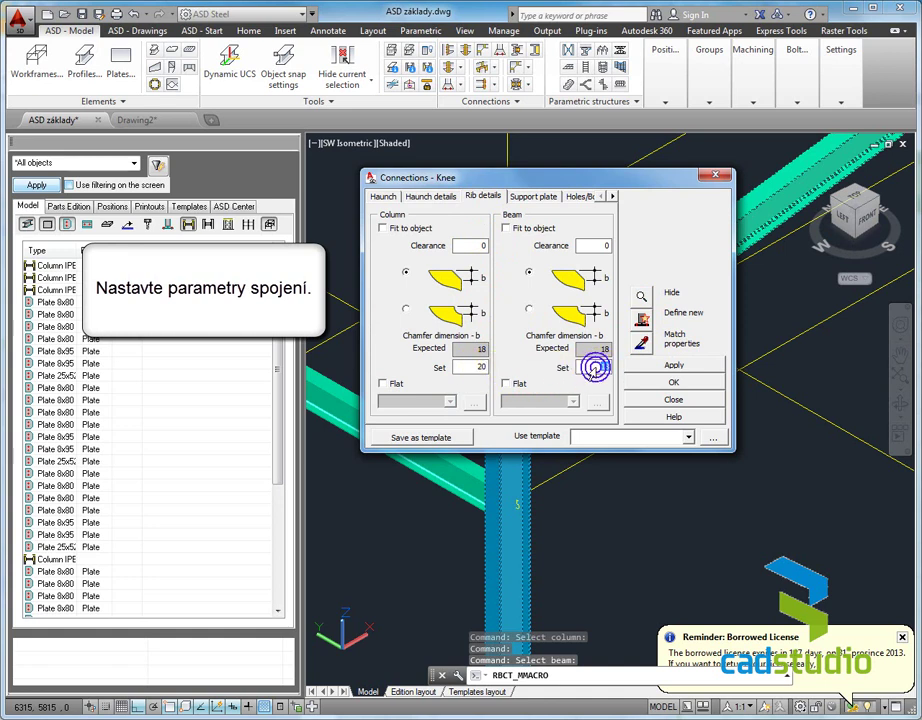
left_click(535, 197)
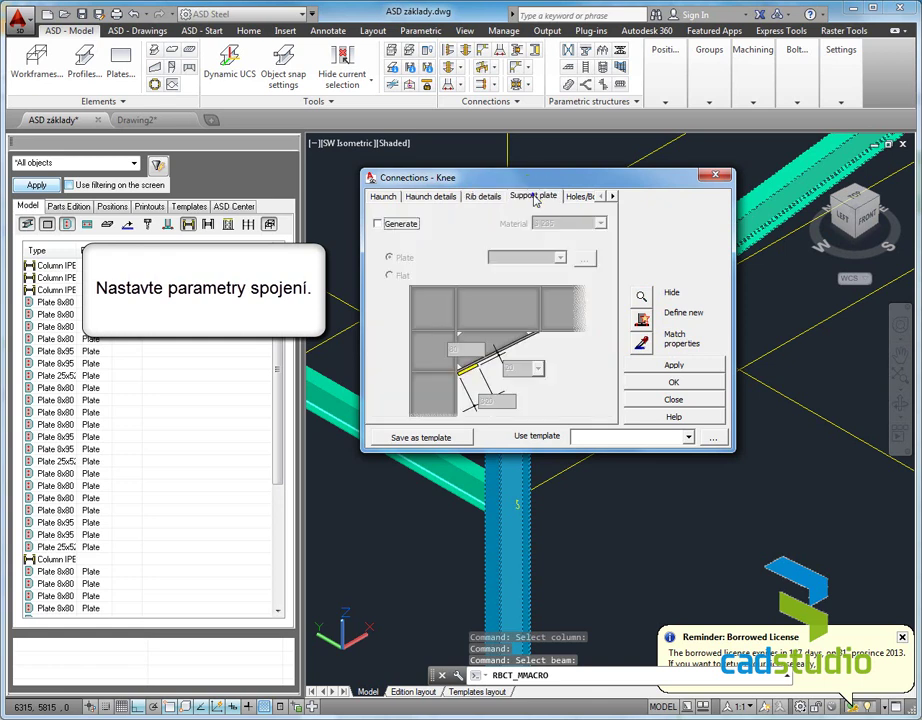
double_click(614, 196)
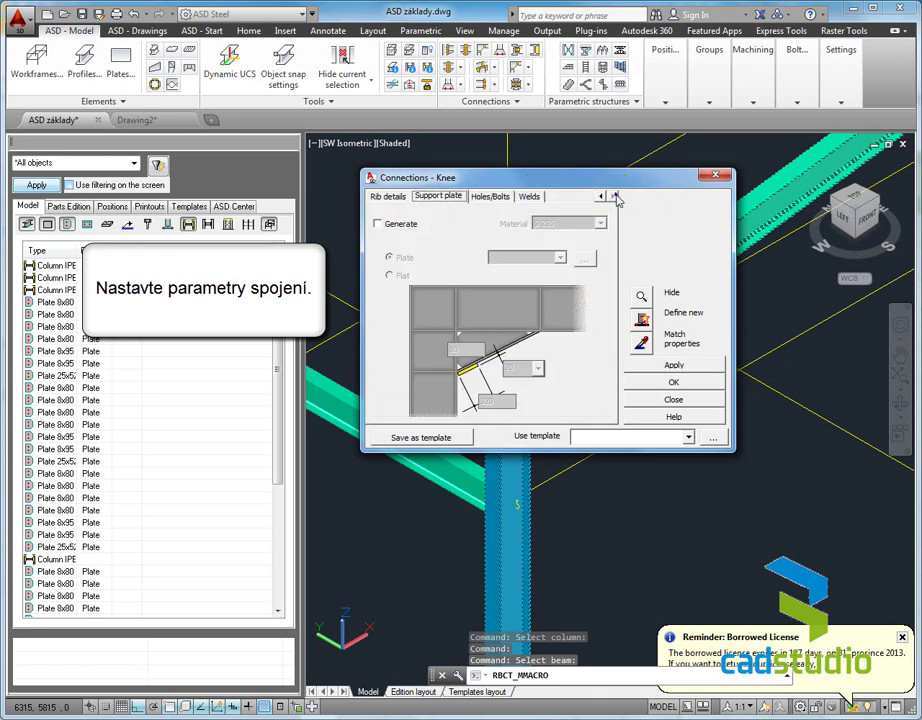
- Set the knee bolt spacings to 70 at the top and 200 in the middle
left_click(497, 197)
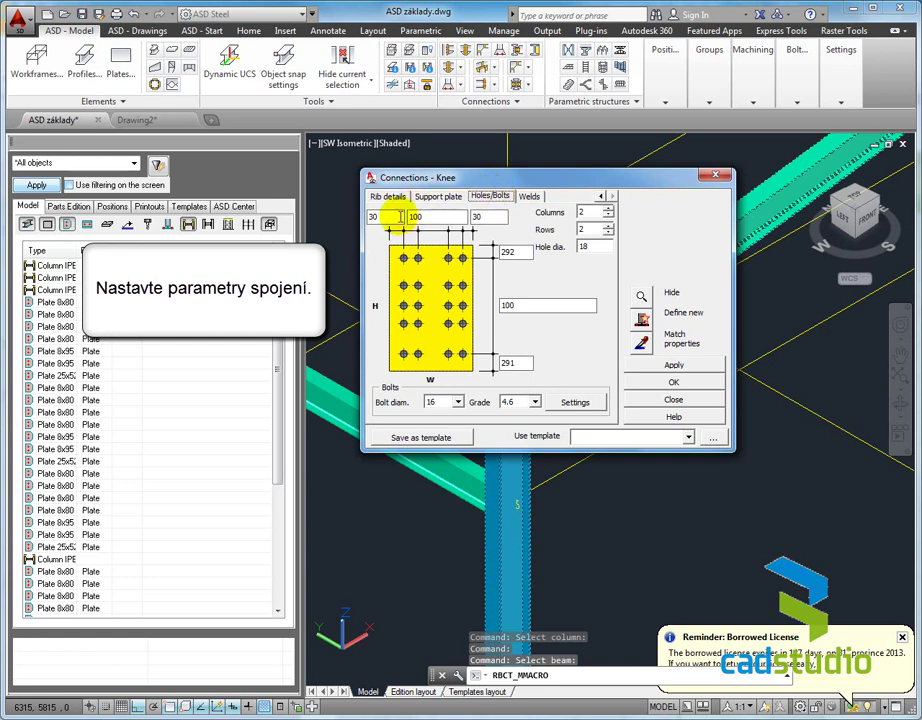
left_click(449, 217)
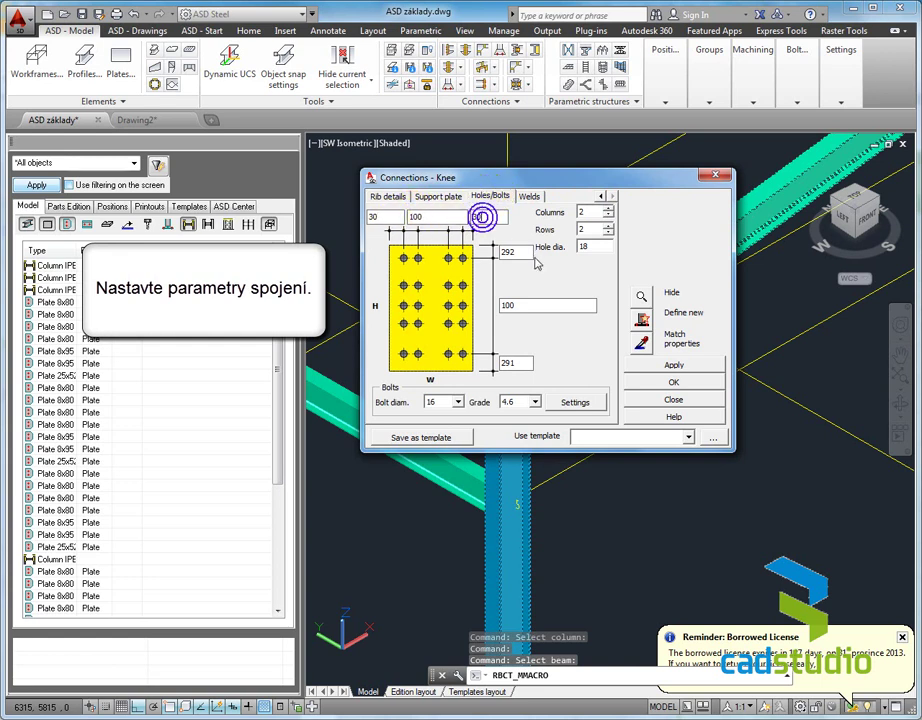
type("70")
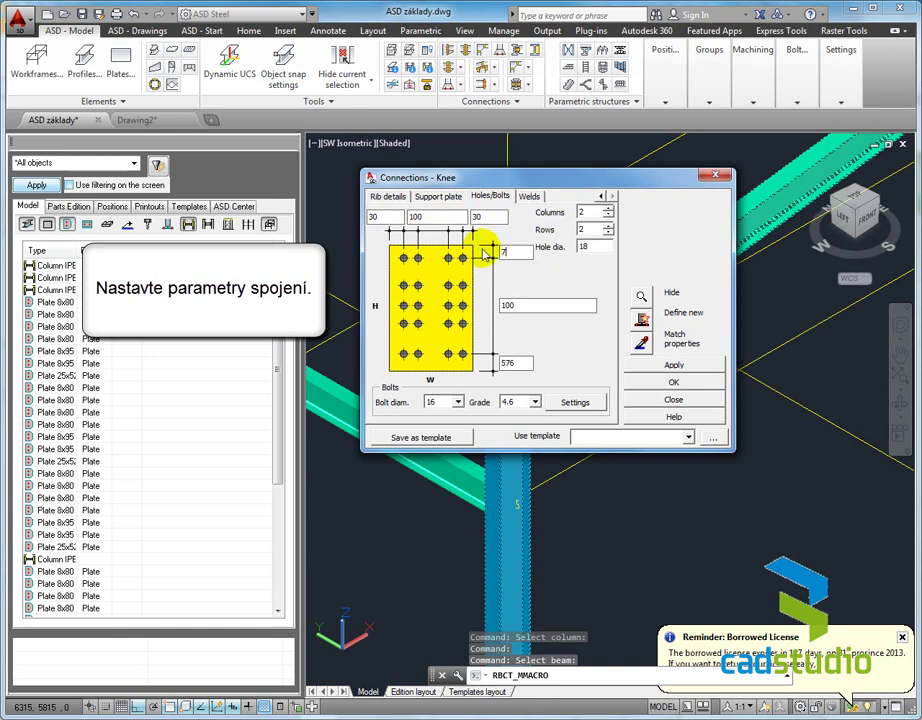
double_click(525, 305)
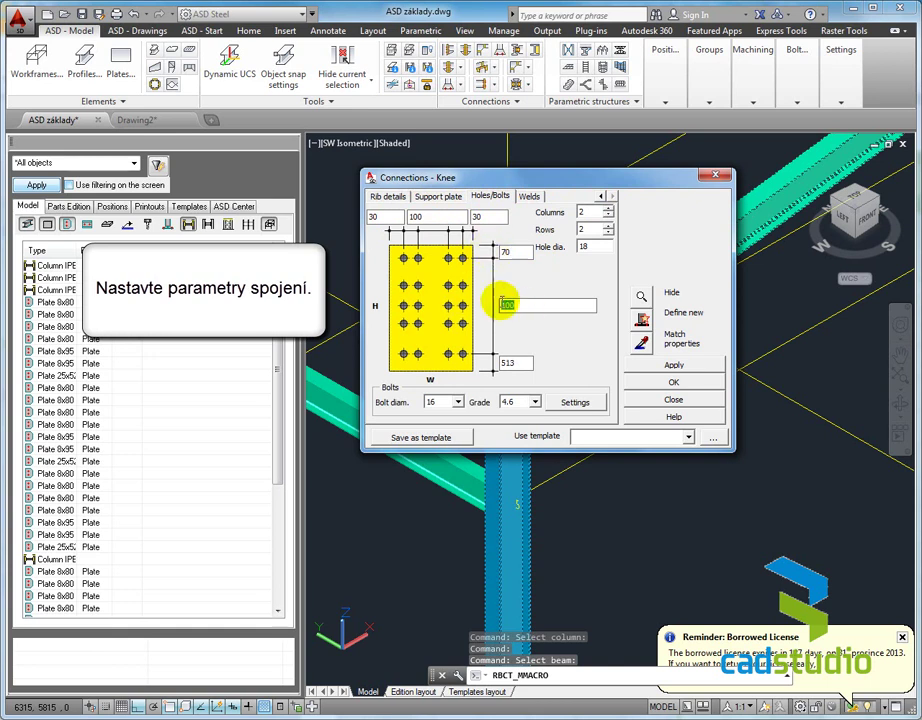
type("2")
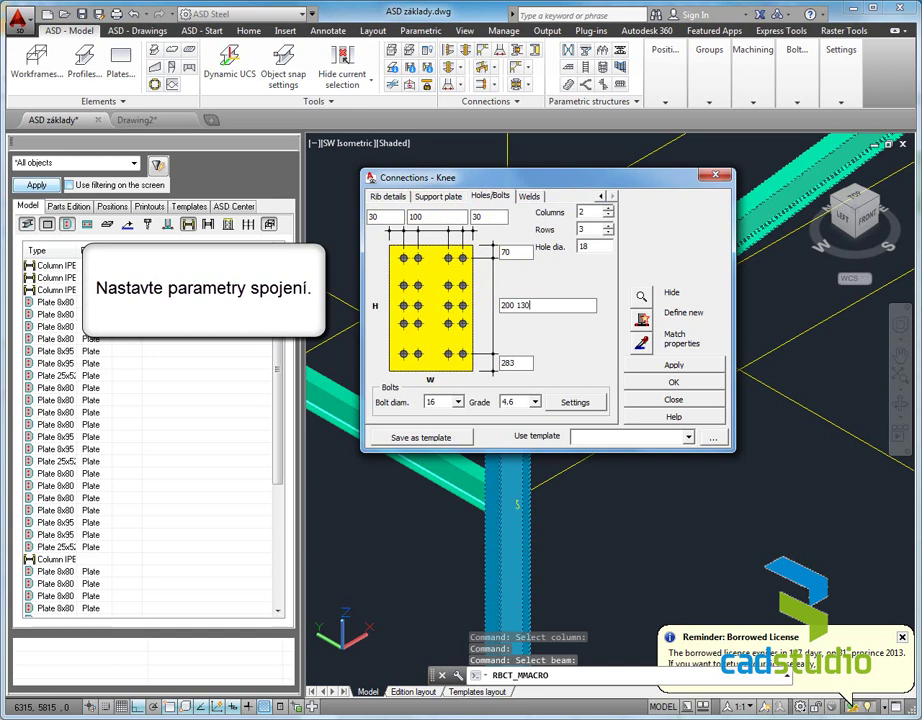
type("00")
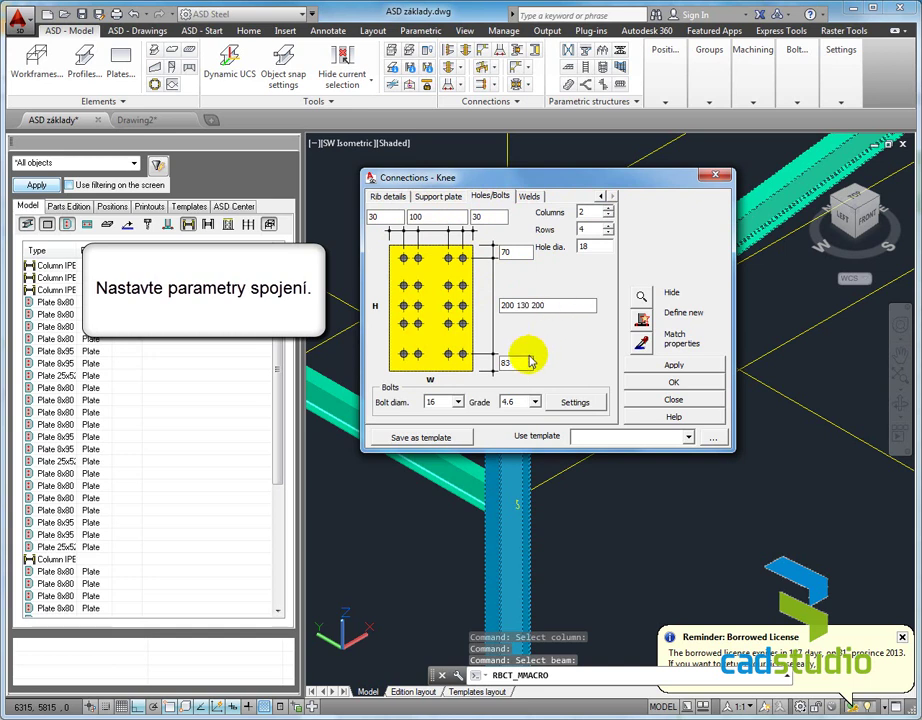
- Keep diameter 16, grade 4.6 bolts in two columns and review the weld settings
left_click(451, 403)
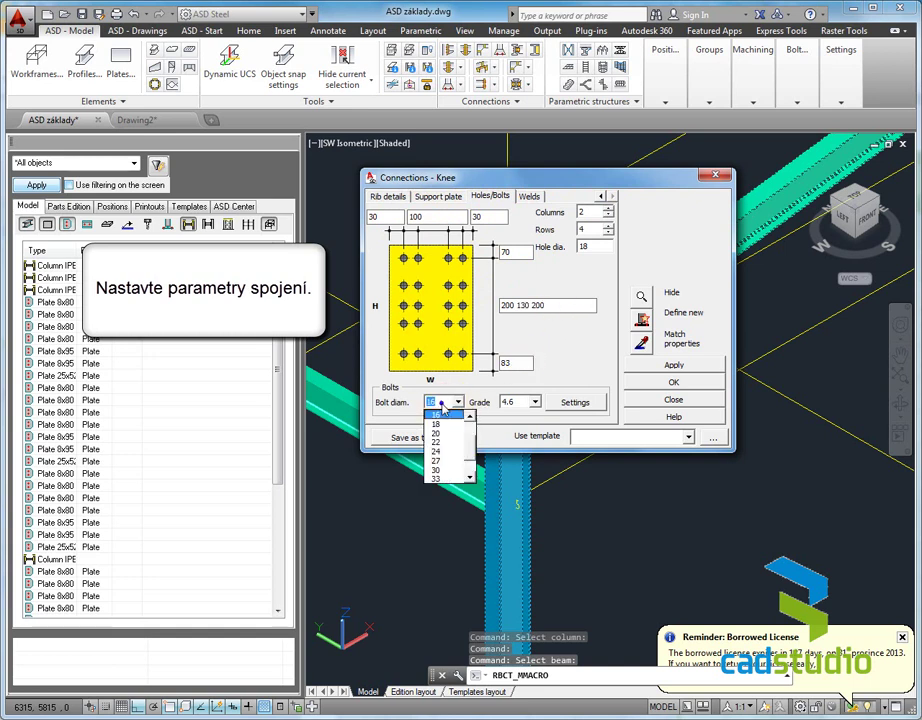
left_click(522, 403)
left_click(519, 403)
left_click(519, 408)
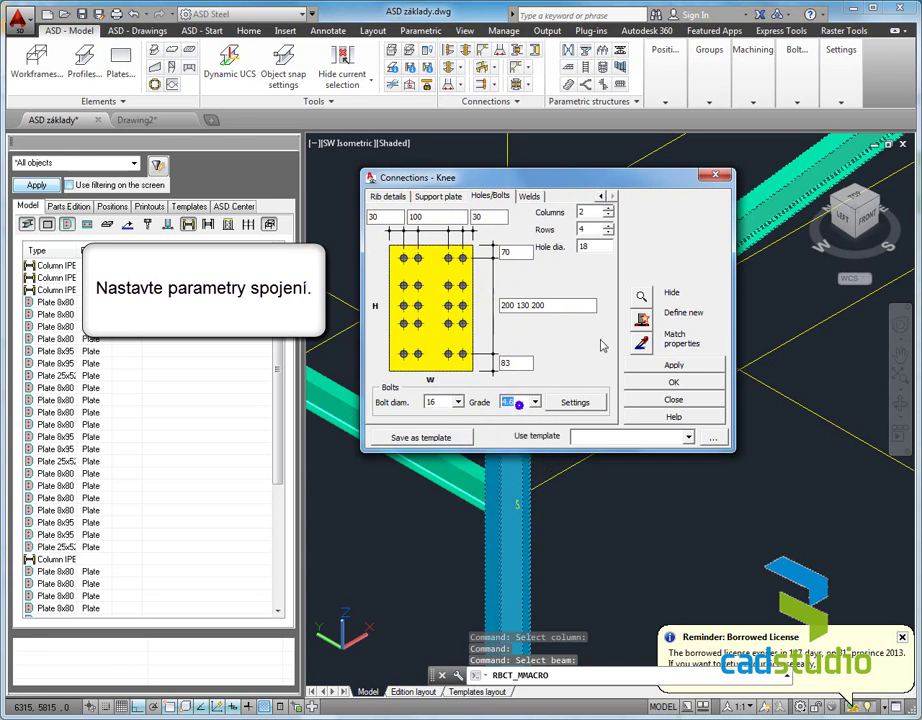
left_click(608, 246)
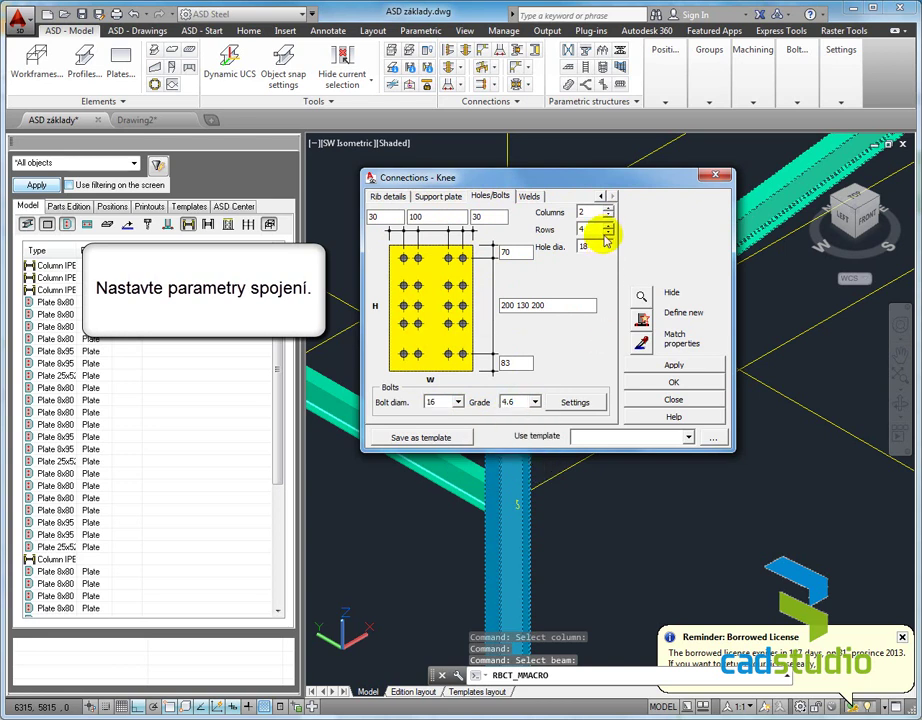
left_click(596, 210)
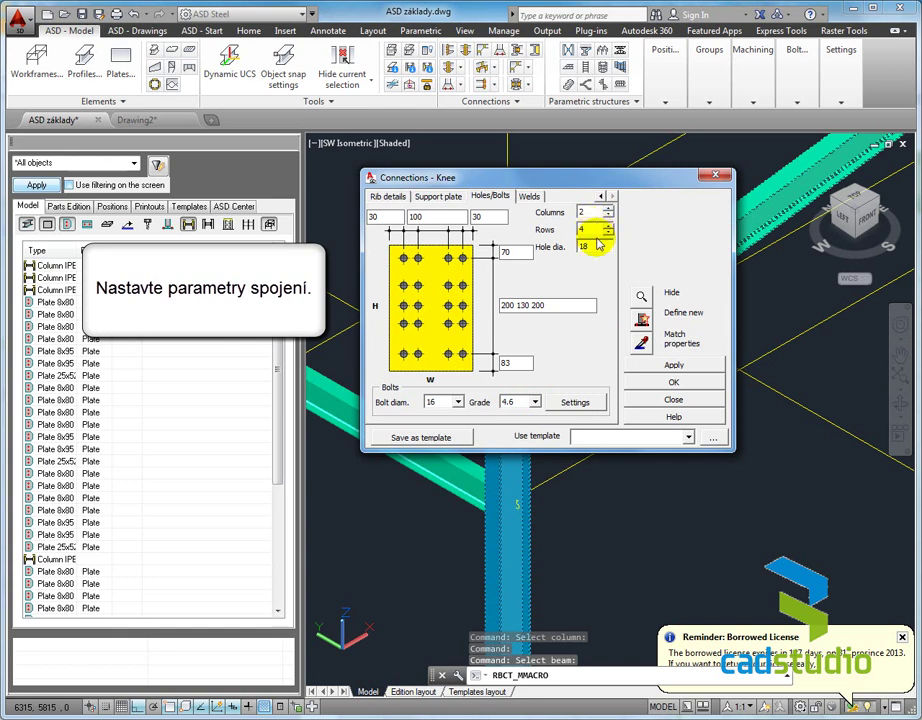
left_click(530, 196)
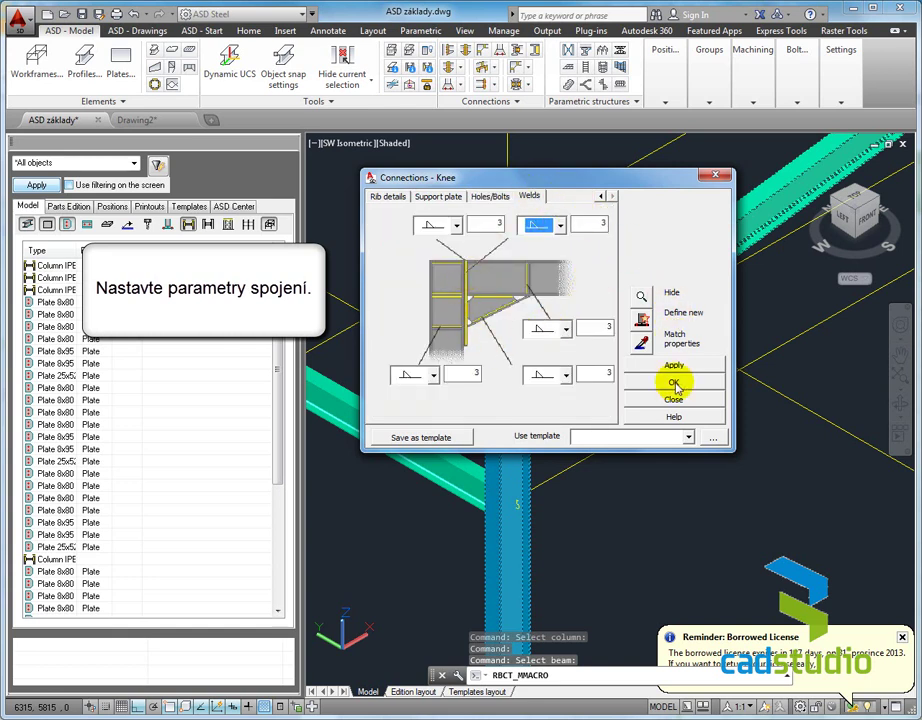
left_click(673, 382)
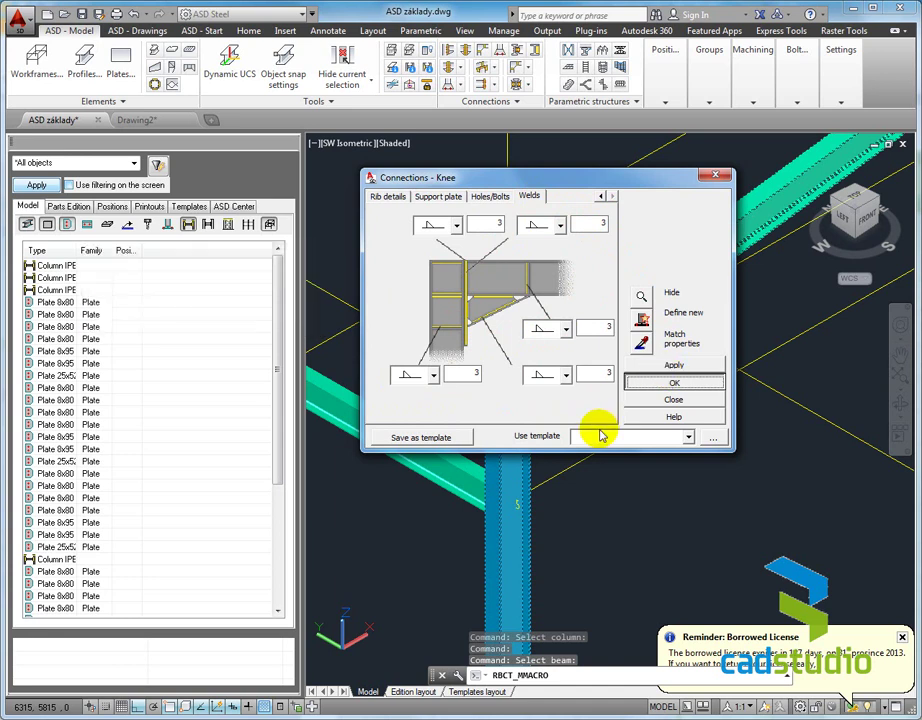
- Accept the knee settings to create the bolted haunch connection at the column top
key("Return")
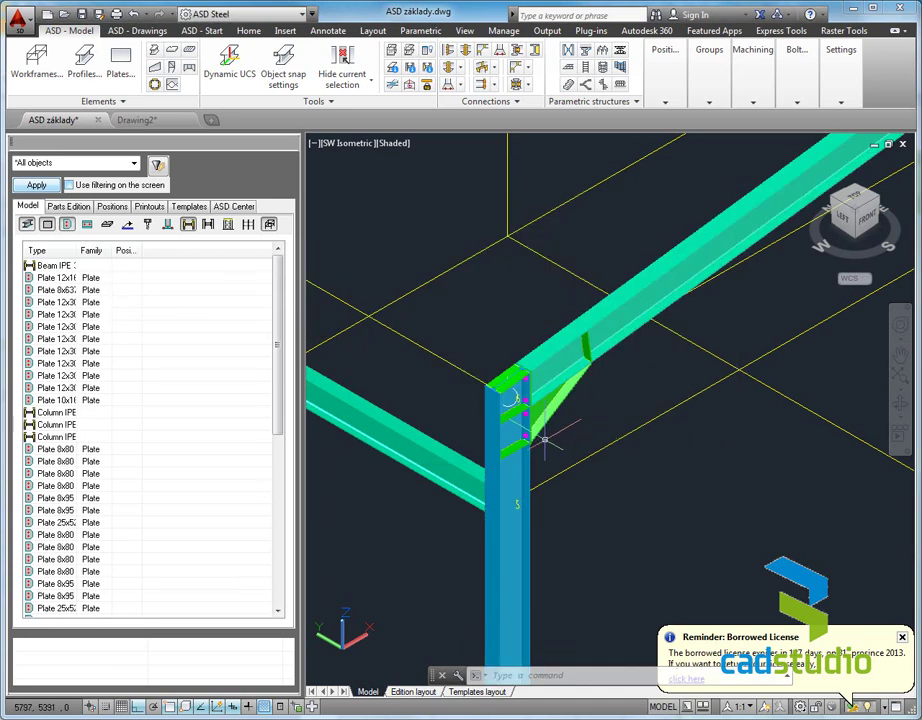
left_click(538, 440)
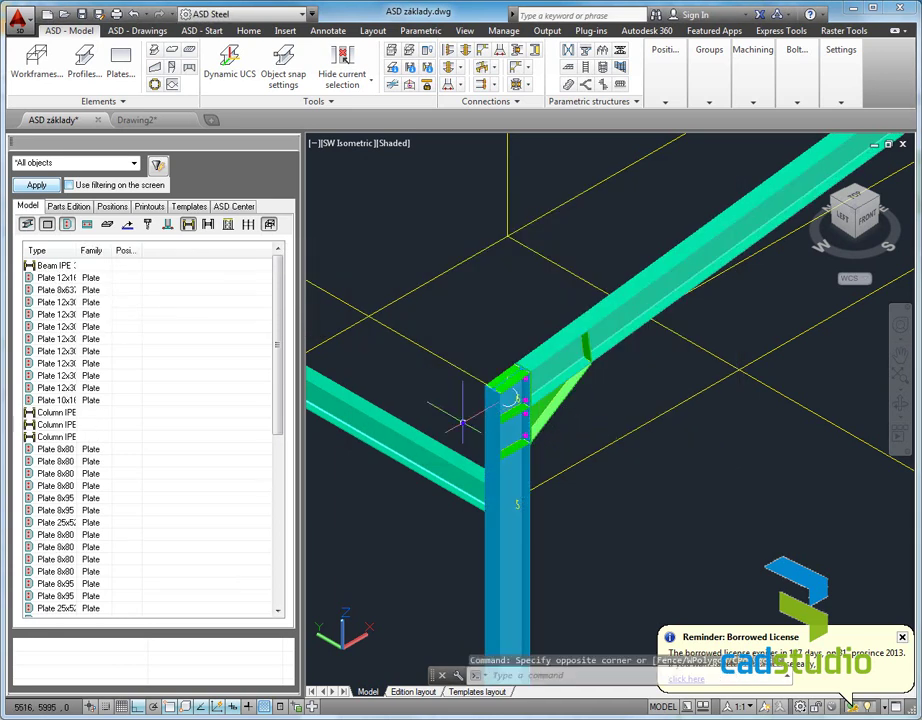
scroll(521, 399, "up", 2)
scroll(509, 391, "up", 3)
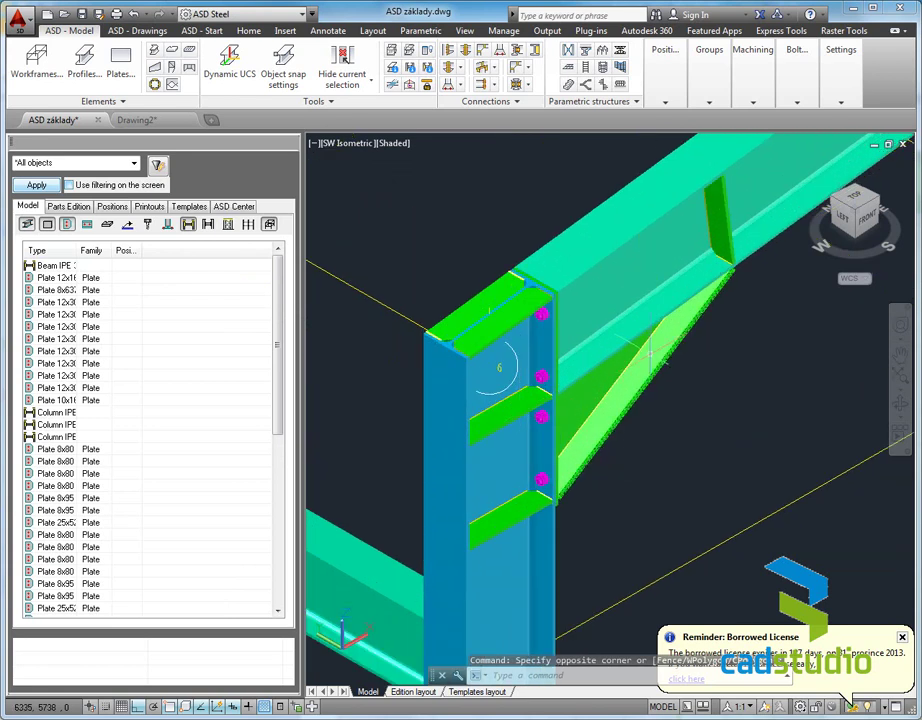
- Zoom and orbit around the knee joint to inspect the stiffeners, bolts and end plate
mouse_move(650, 352)
middle_mouse_down("shift")
mouse_move(461, 282)
mouse_move(405, 302)
mouse_move(397, 329)
mouse_move(408, 363)
mouse_move(436, 395)
mouse_move(520, 380)
middle_mouse_up("shift")
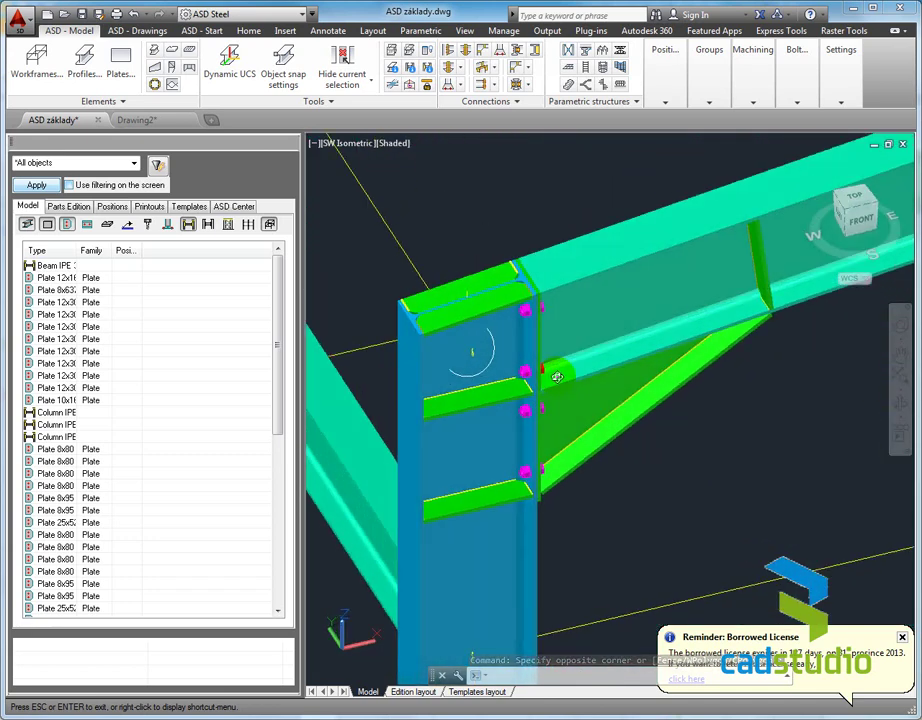
scroll(508, 498, "up", 3)
scroll(520, 488, "up", 2)
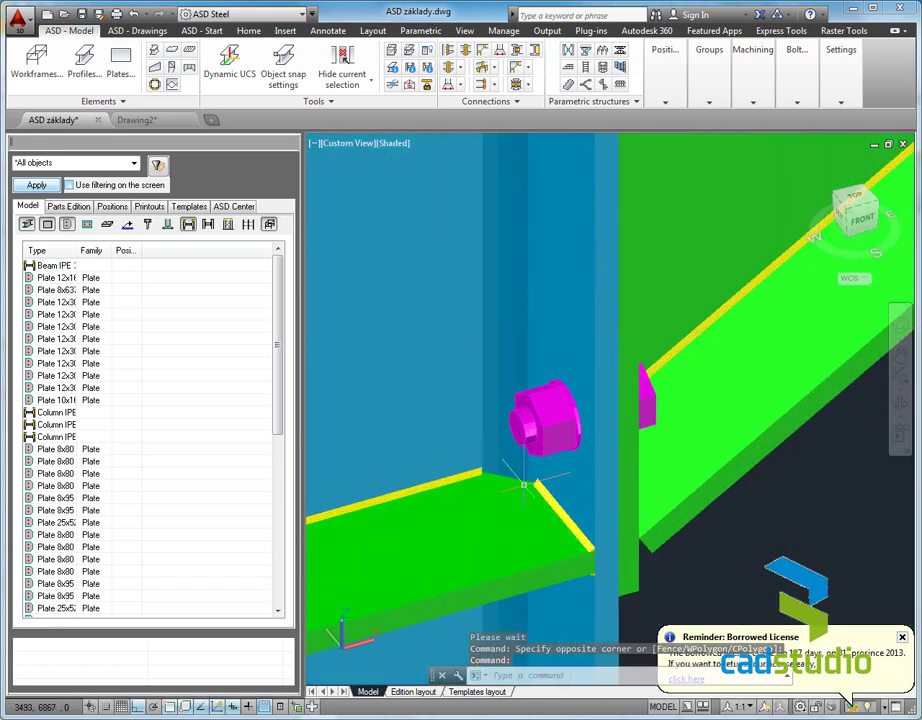
mouse_move(545, 387)
middle_mouse_down("shift")
mouse_move(539, 208)
mouse_move(572, 521)
middle_mouse_up("shift")
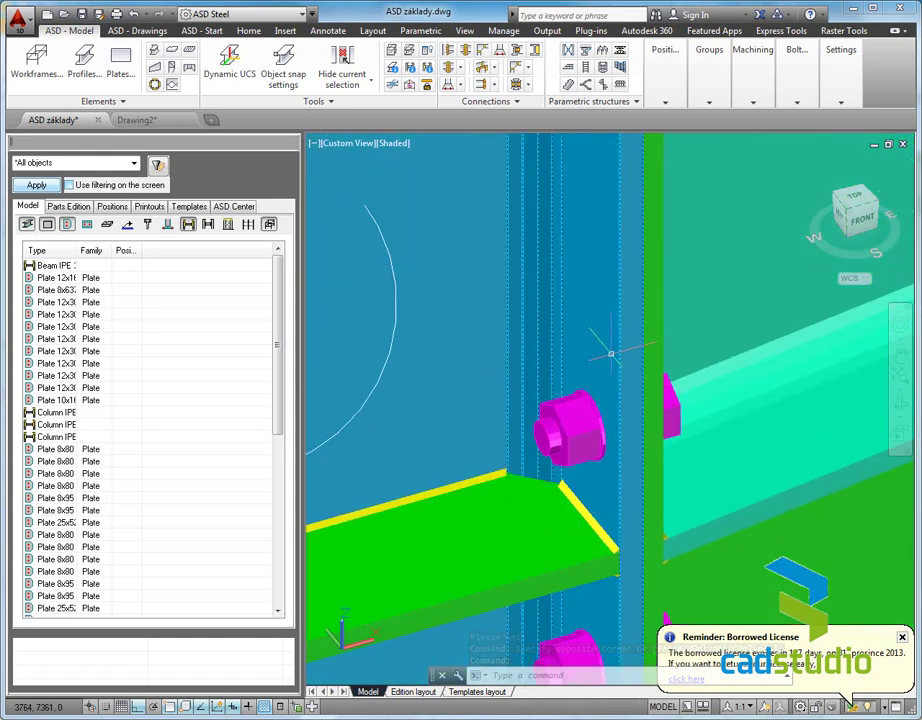
scroll(622, 384, "down", 5)
scroll(622, 384, "up", 5)
scroll(575, 310, "up", 3)
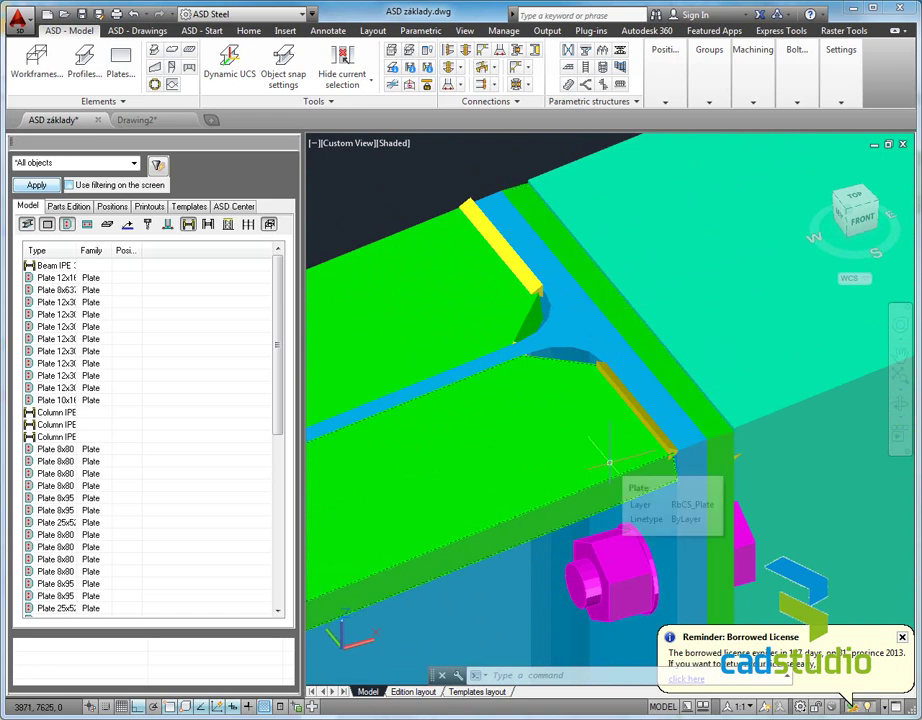
scroll(609, 462, "down", 3)
scroll(511, 307, "up", 2)
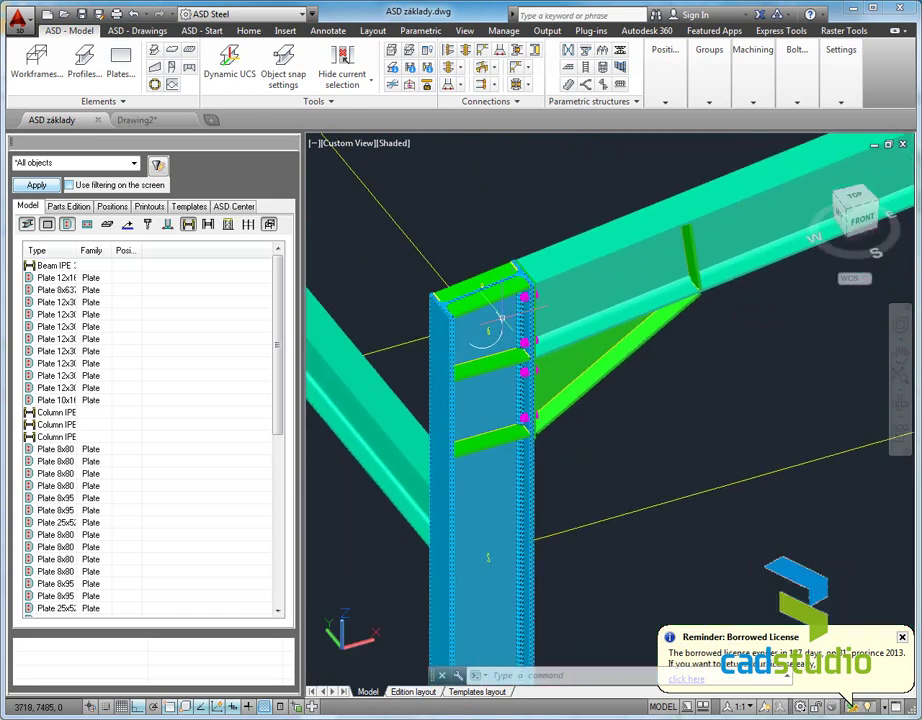
left_click(502, 101)
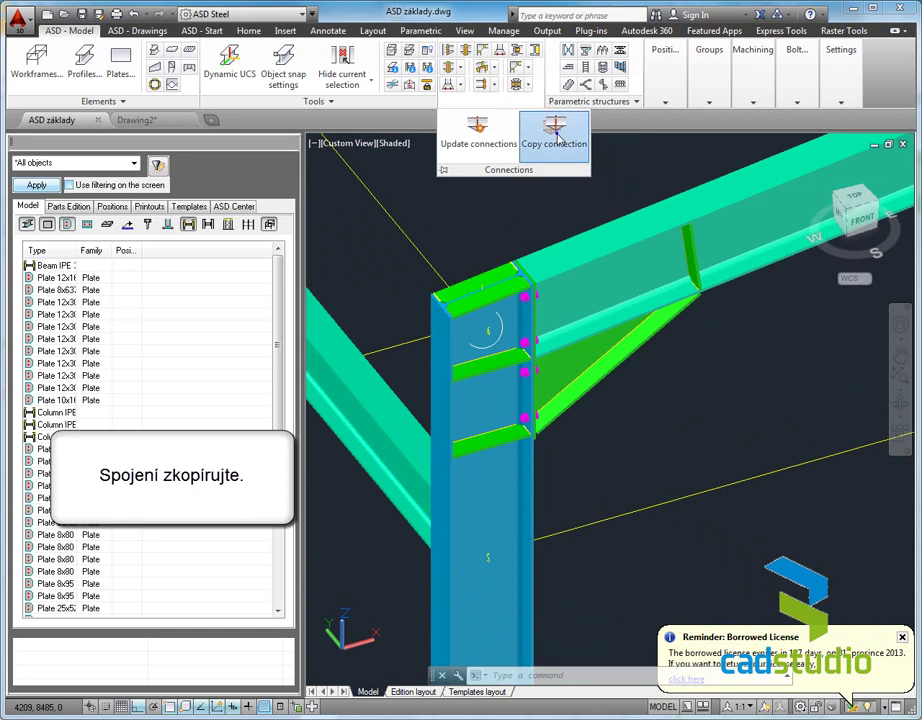
- Start copying connections and select the knee connection as the source
left_click(556, 141)
scroll(488, 333, "up", 2)
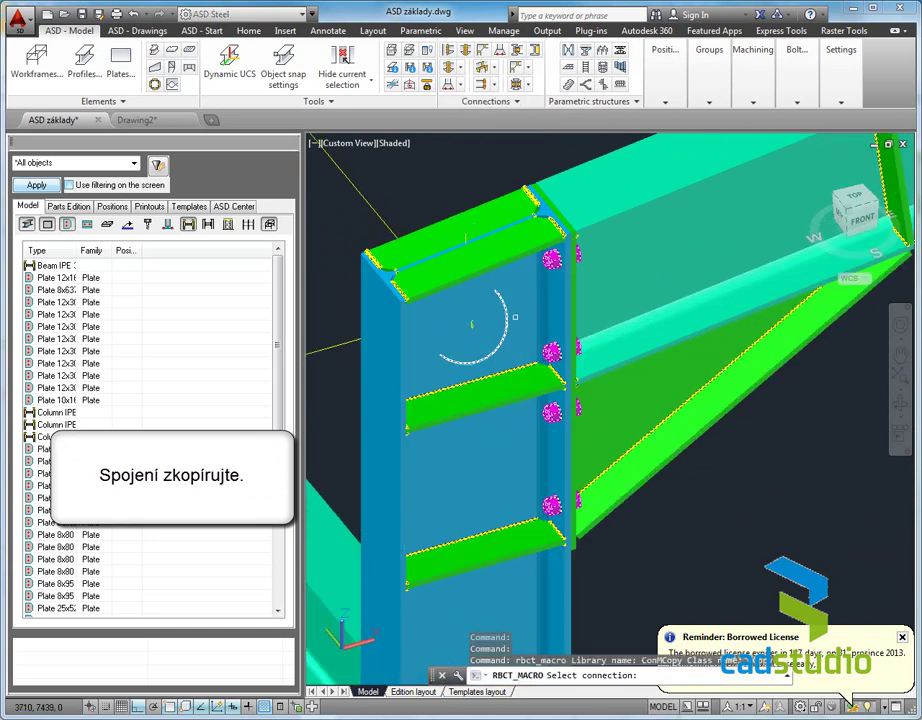
left_click(509, 316)
key("Return")
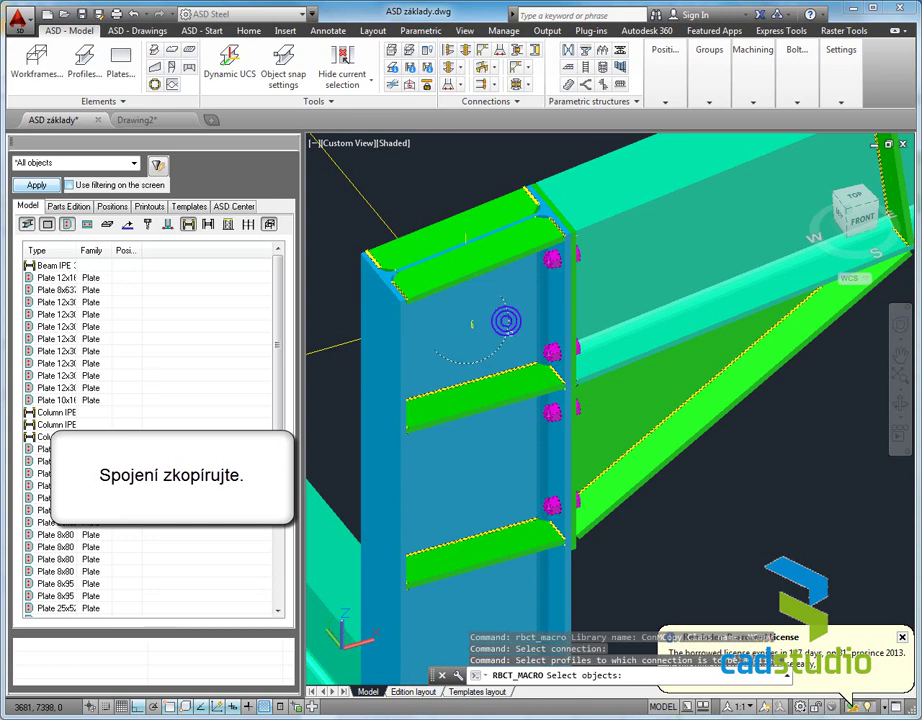
scroll(745, 502, "down", 2)
scroll(760, 525, "down", 3)
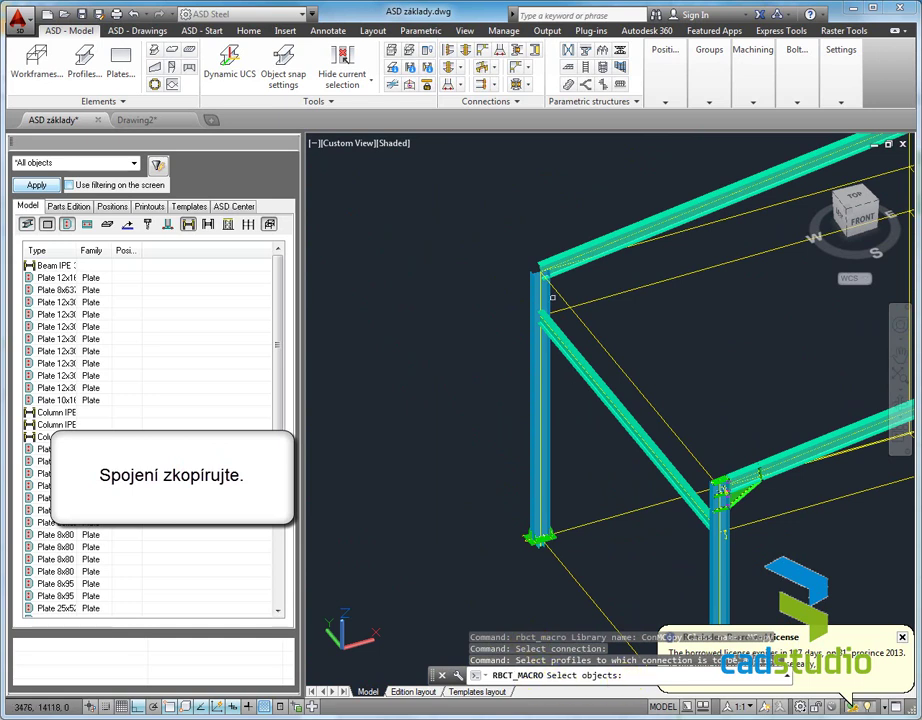
- Pick the other frames' columns and beams as targets and copy the knee connection onto them
left_click(541, 286)
left_click(565, 270)
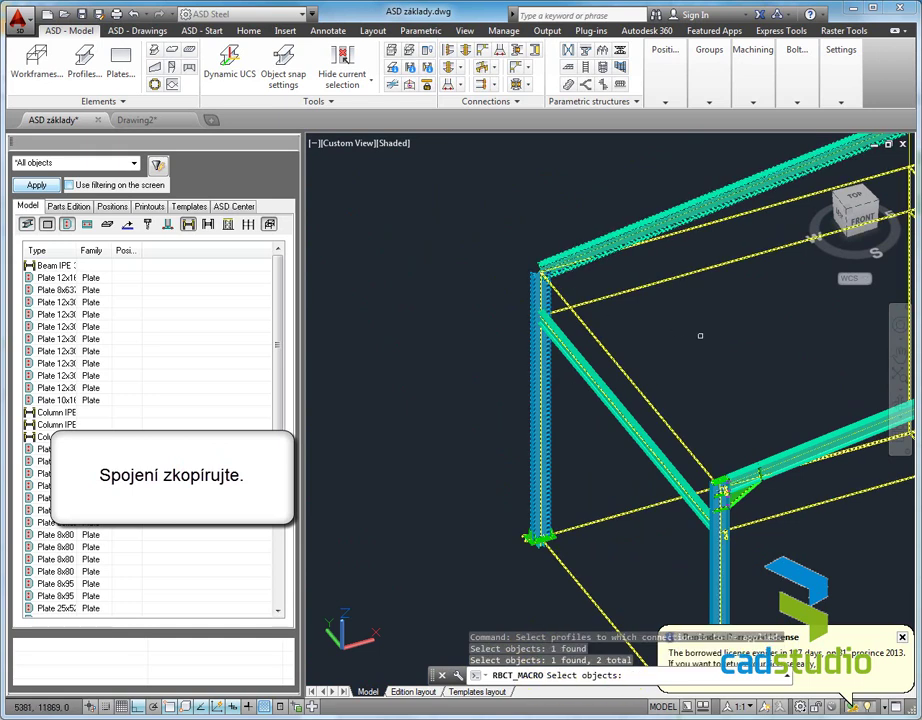
scroll(678, 330, "down", 3)
middle_click_drag(778, 350, 422, 380)
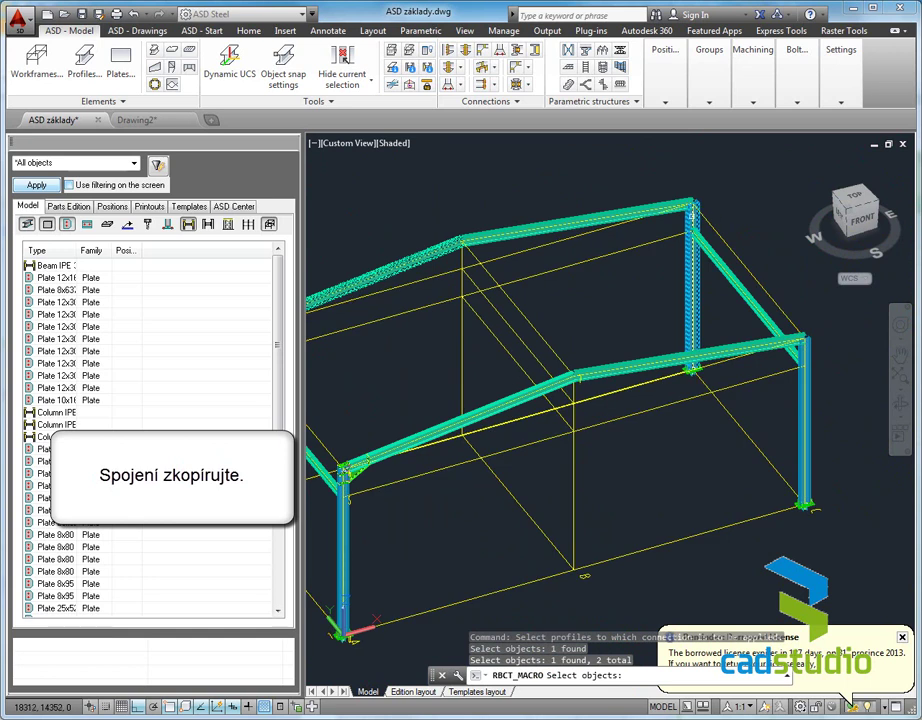
left_click(690, 216)
left_click(679, 211)
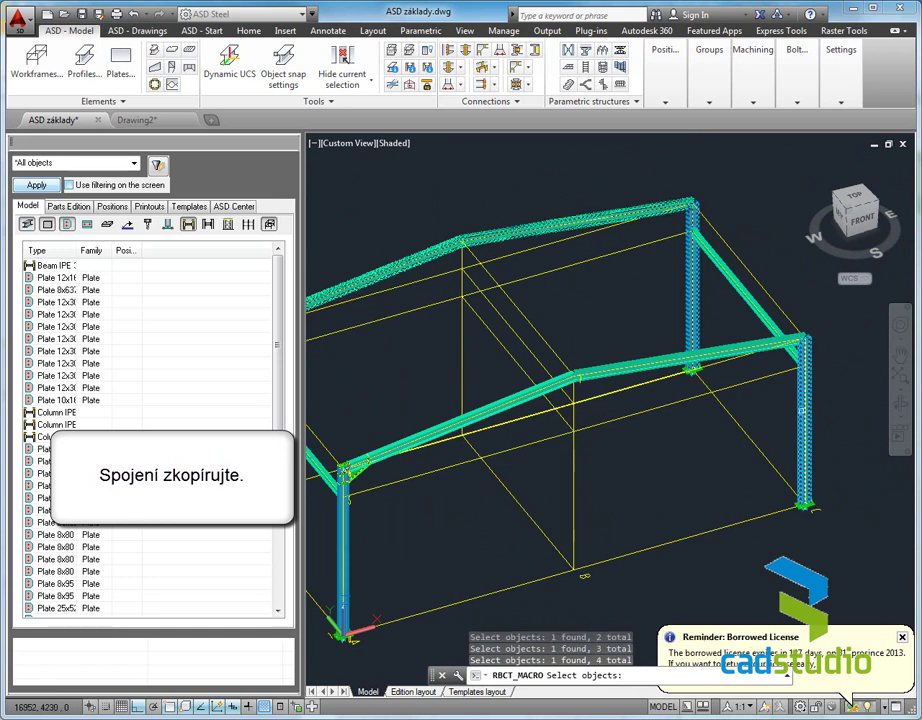
left_click(793, 338)
left_click(785, 344)
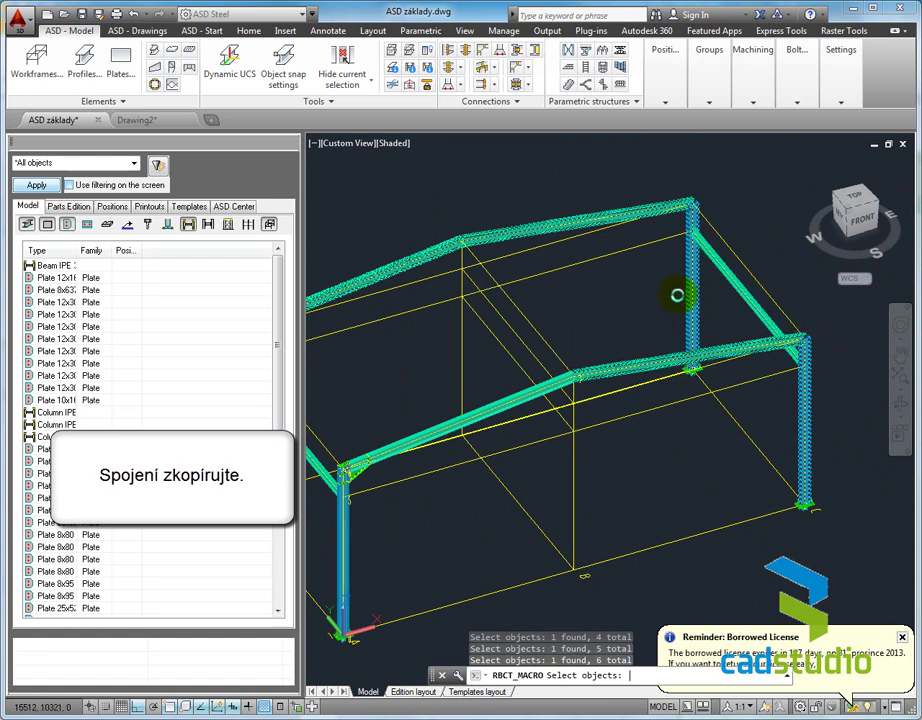
key("Return")
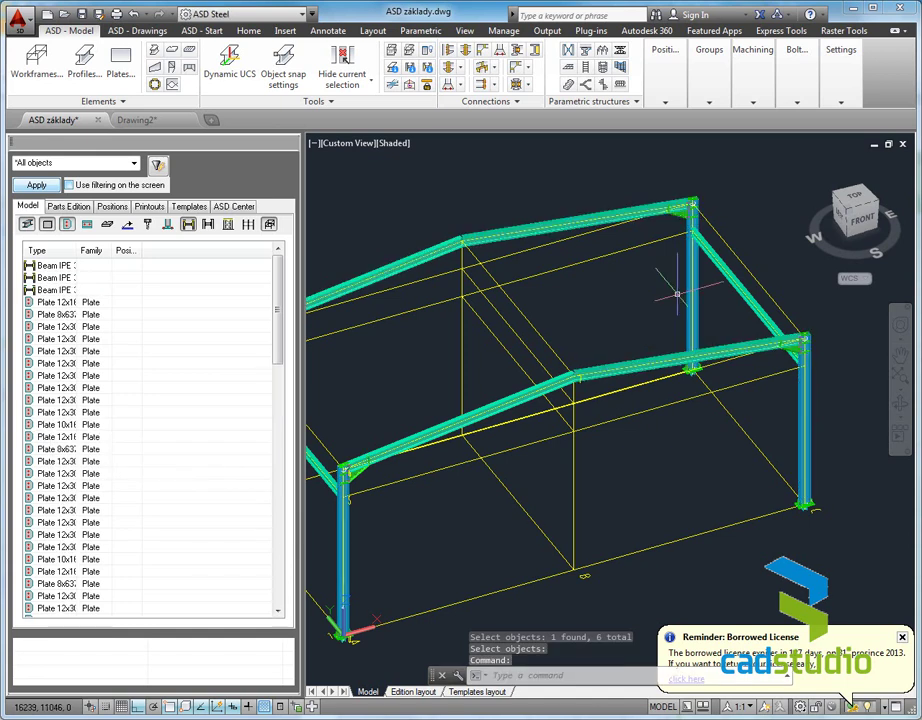
- Zoom in on the copied knee connections, zoom to extents, and save ASD základy.dwg
scroll(795, 338, "up", 3)
scroll(787, 330, "up", 3)
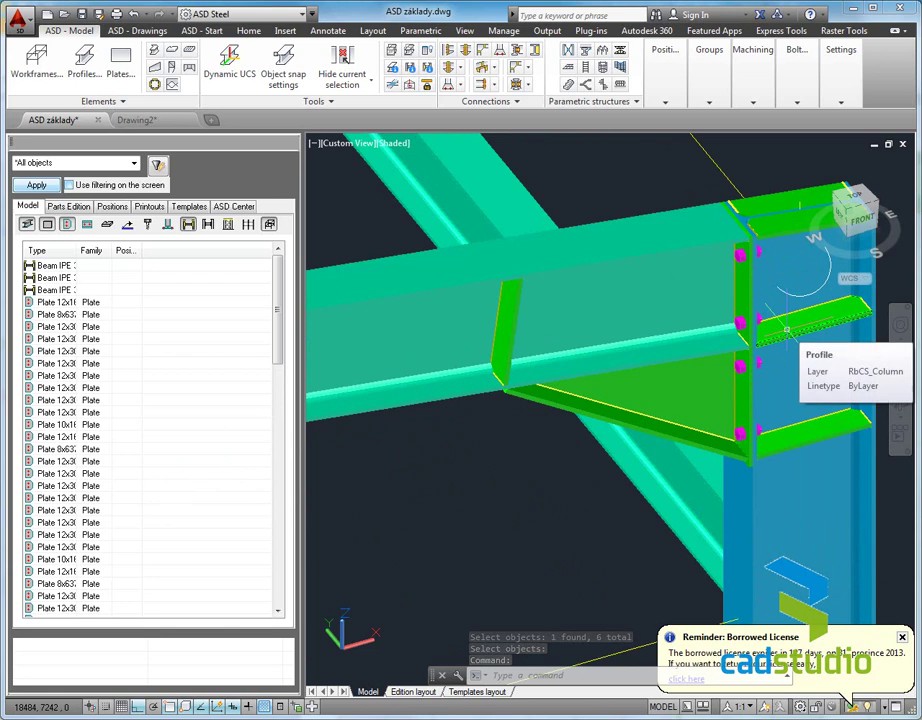
scroll(630, 310, "down", 8)
scroll(530, 325, "up", 3)
scroll(530, 325, "up", 4)
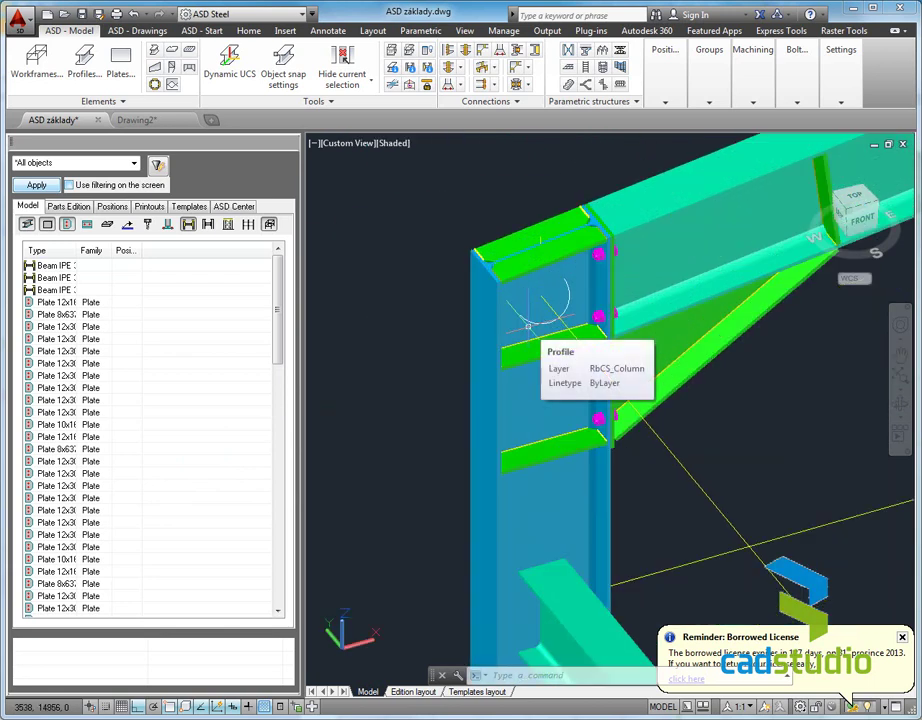
middle_click(528, 326)
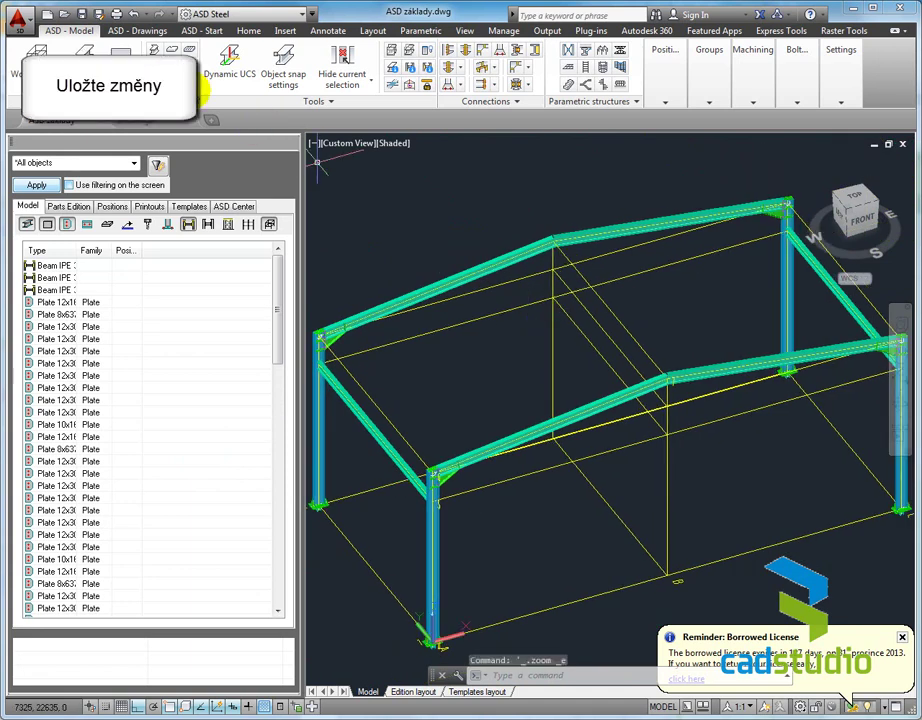
left_click(83, 14)
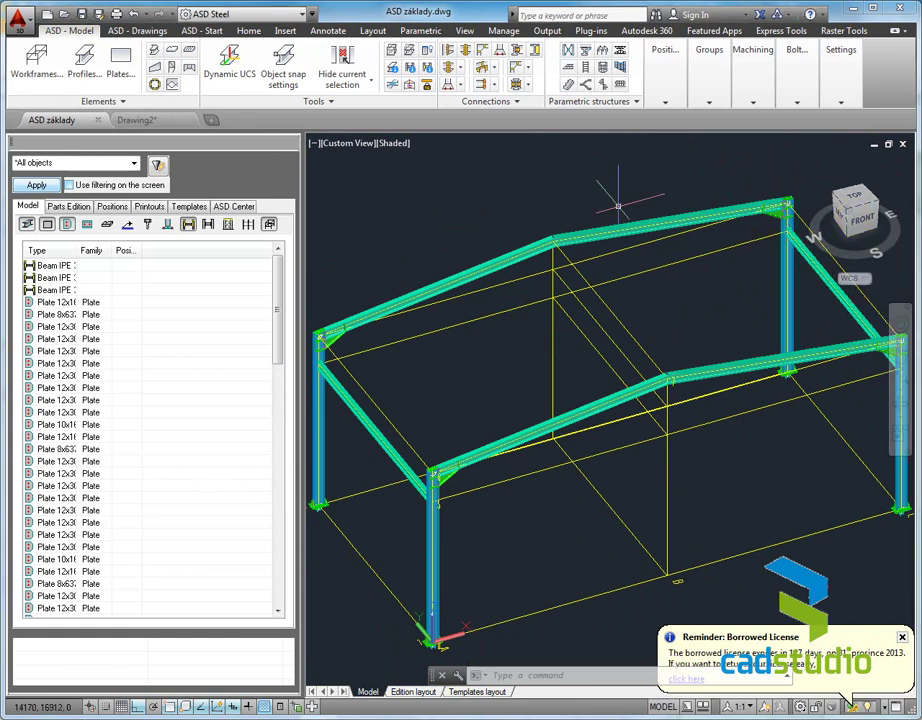
- Start an End plate - Apex connection, picking the main then the secondary ridge beam
left_click(457, 70)
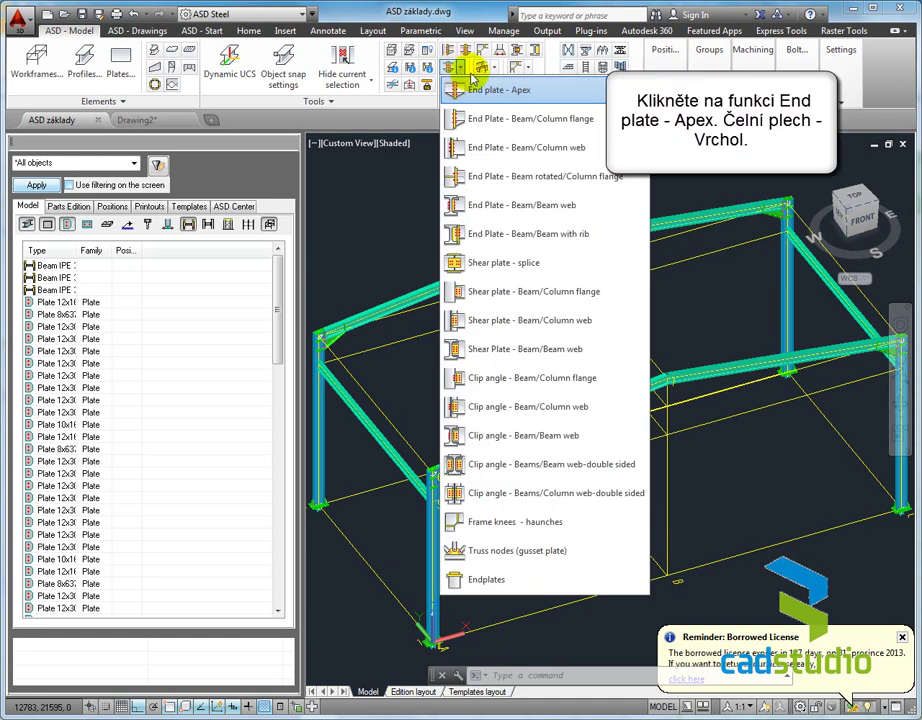
left_click(489, 91)
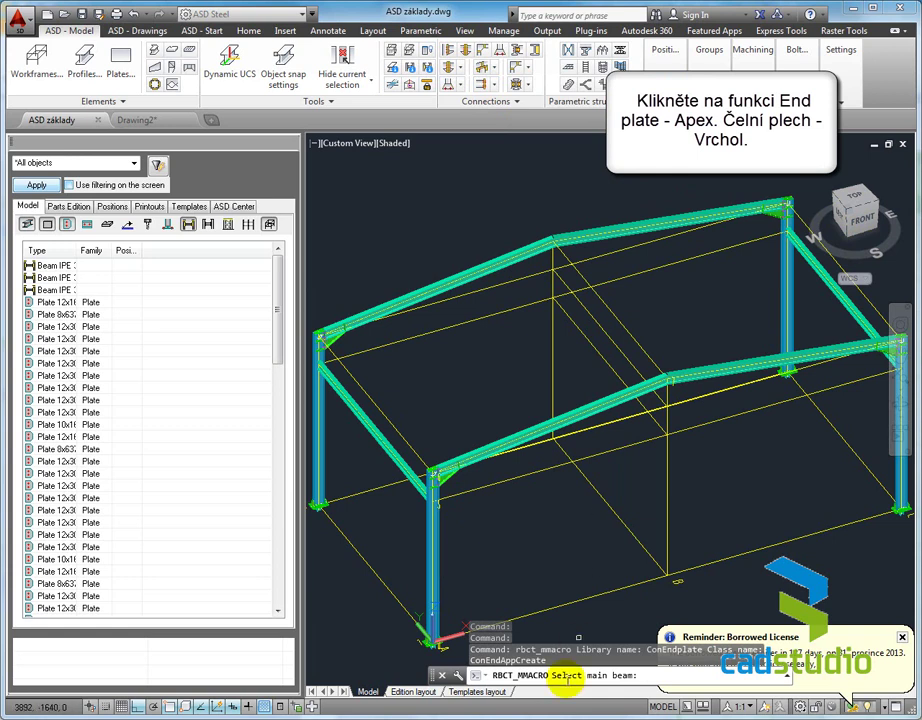
left_click(638, 385)
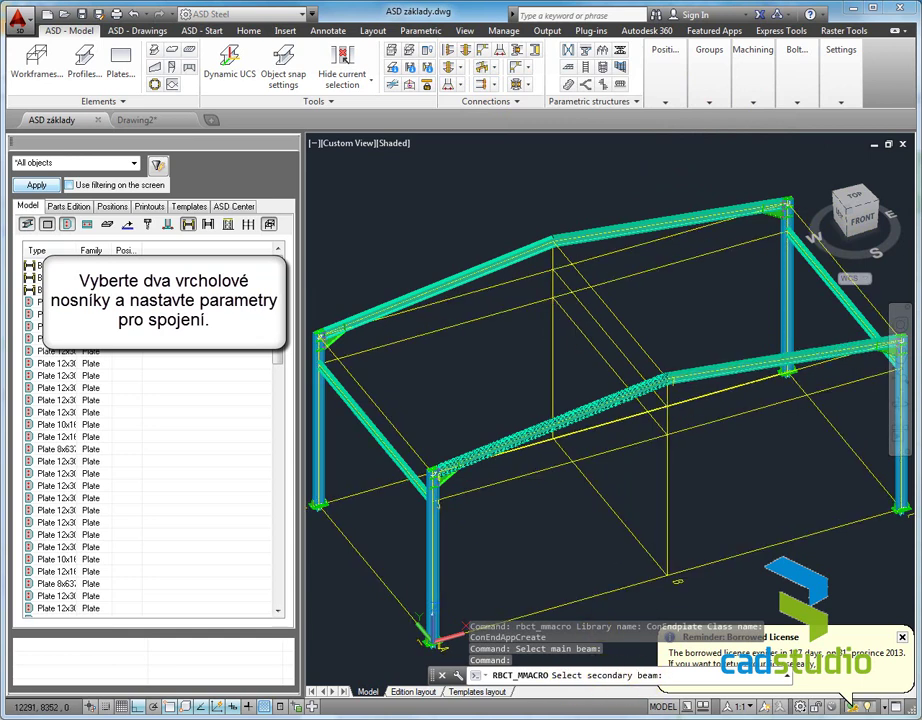
left_click(745, 365)
left_click(386, 196)
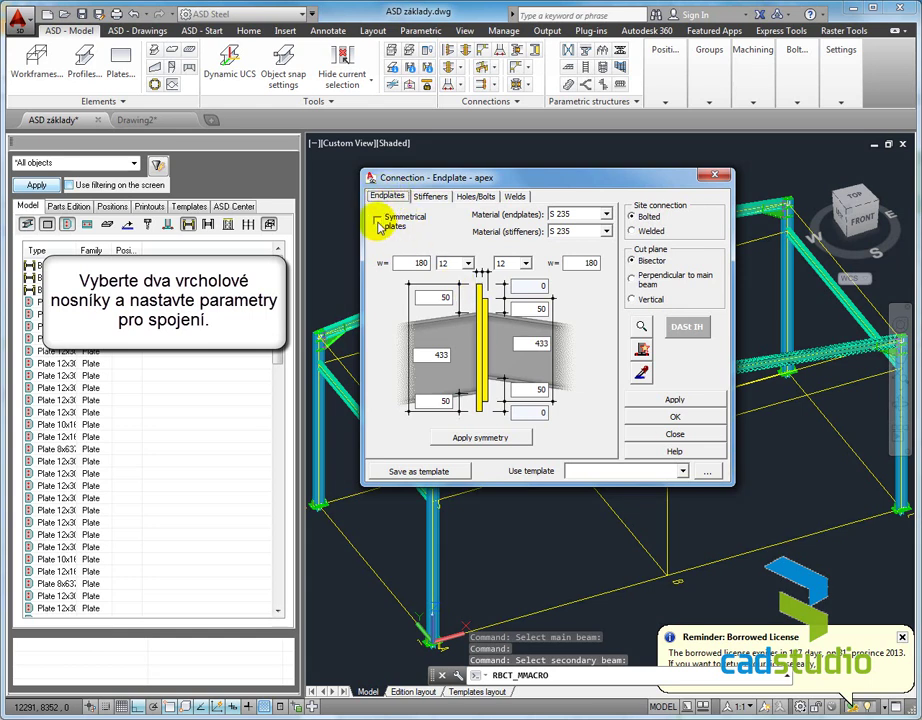
- Tick Symmetrical plates, set the end plate width to 160 and the middle height to 450
left_click(378, 221)
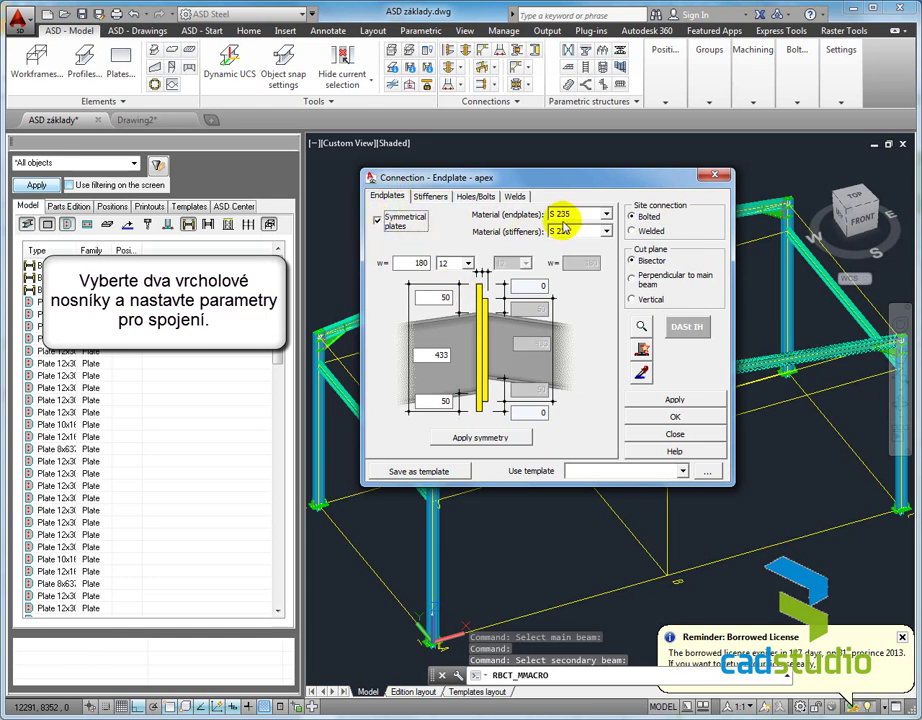
double_click(424, 262)
type("16")
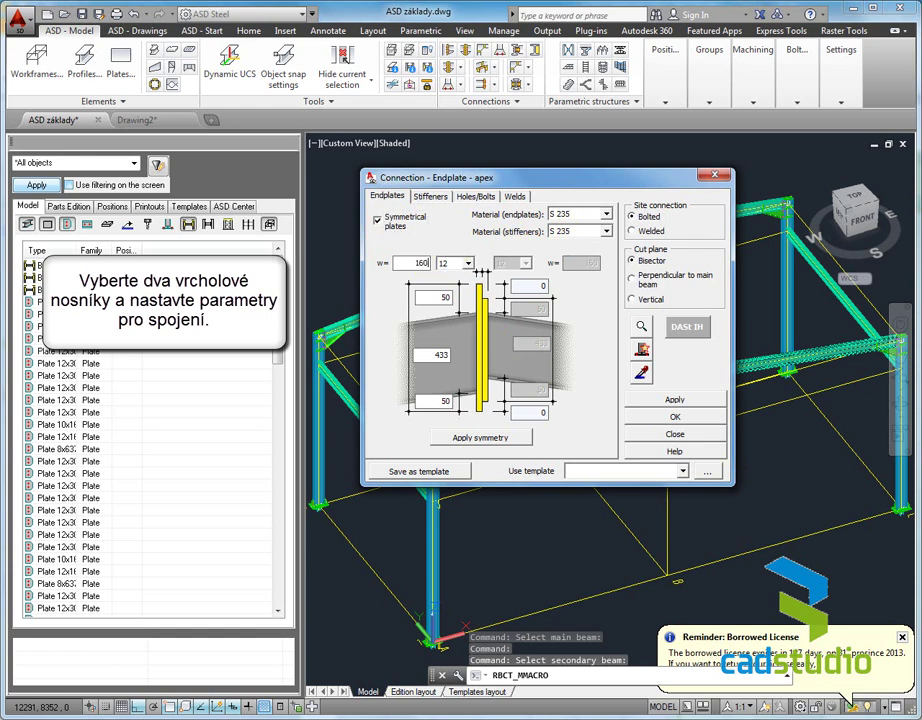
left_click(451, 262)
double_click(437, 296)
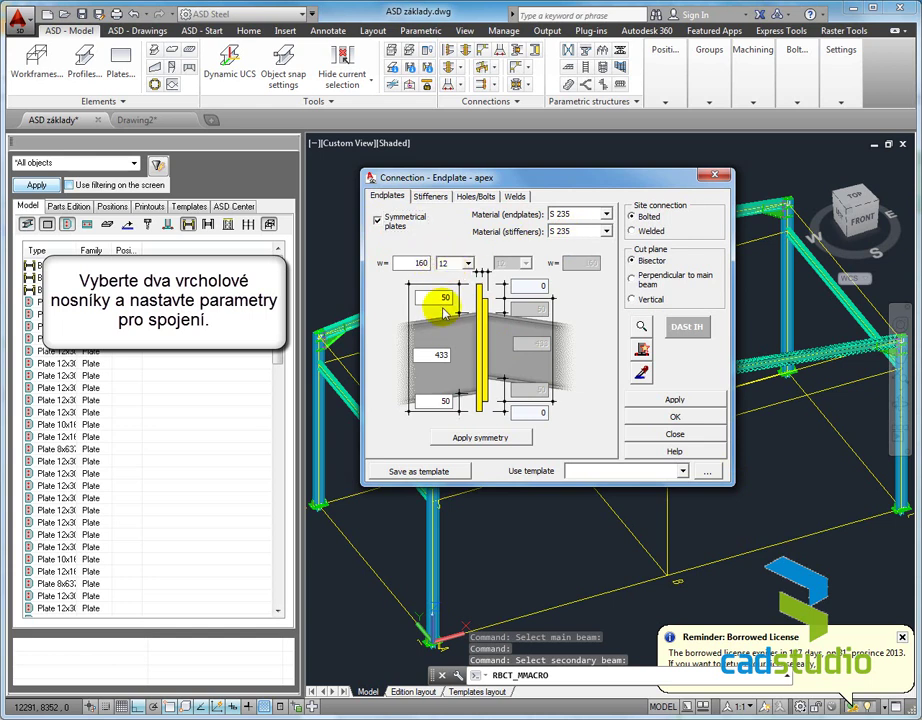
type("10")
double_click(422, 356)
type("450")
key("Tab")
type("107")
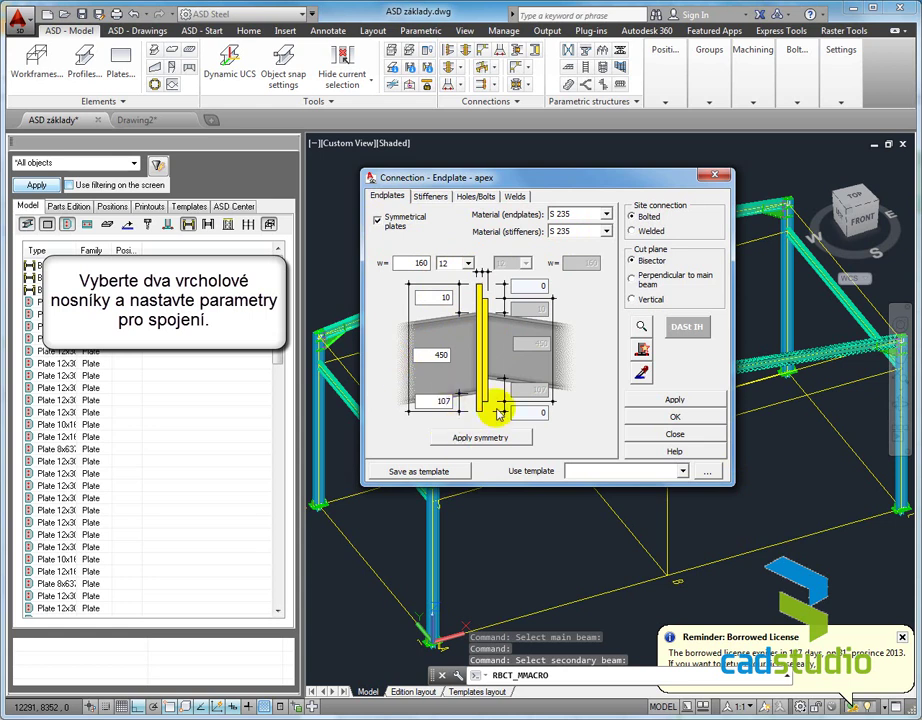
- Turn on vertical symmetry and add a lower-left stiffener 300 long with a 160×12 flange
left_click(426, 197)
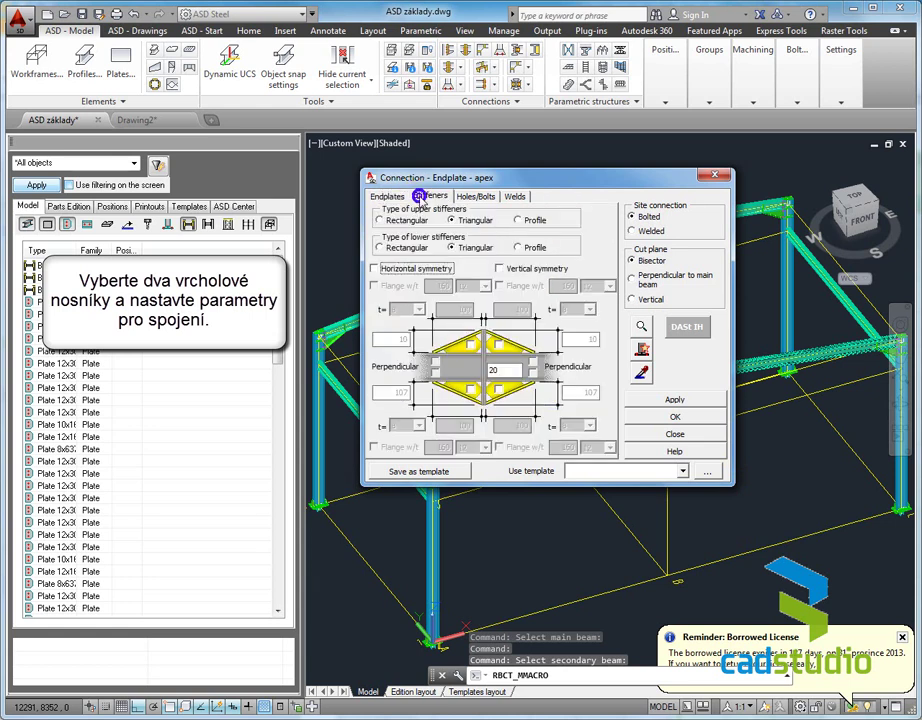
left_click(499, 269)
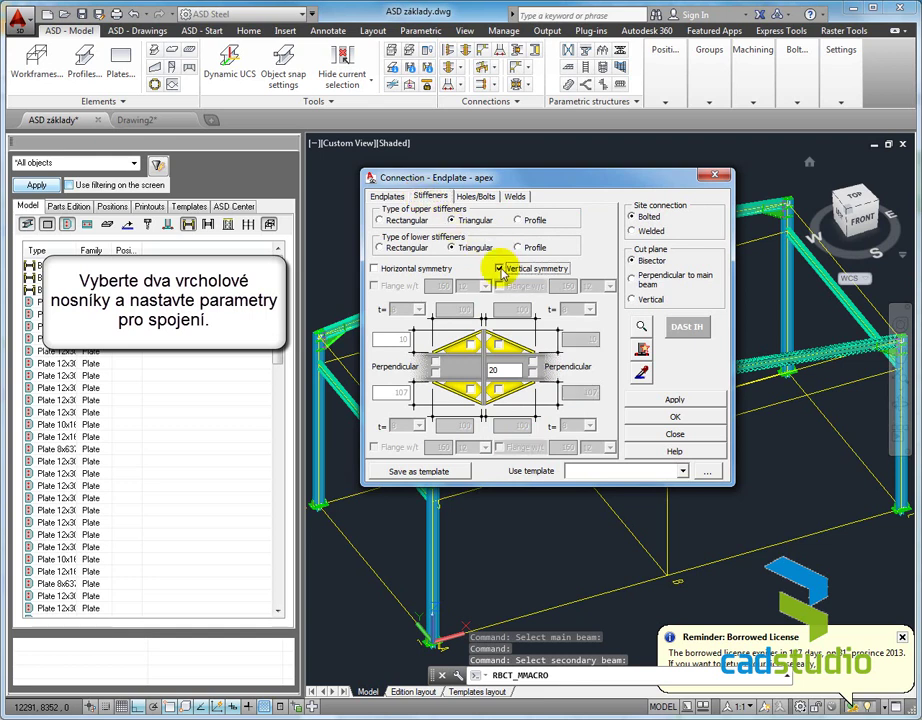
left_click(470, 389)
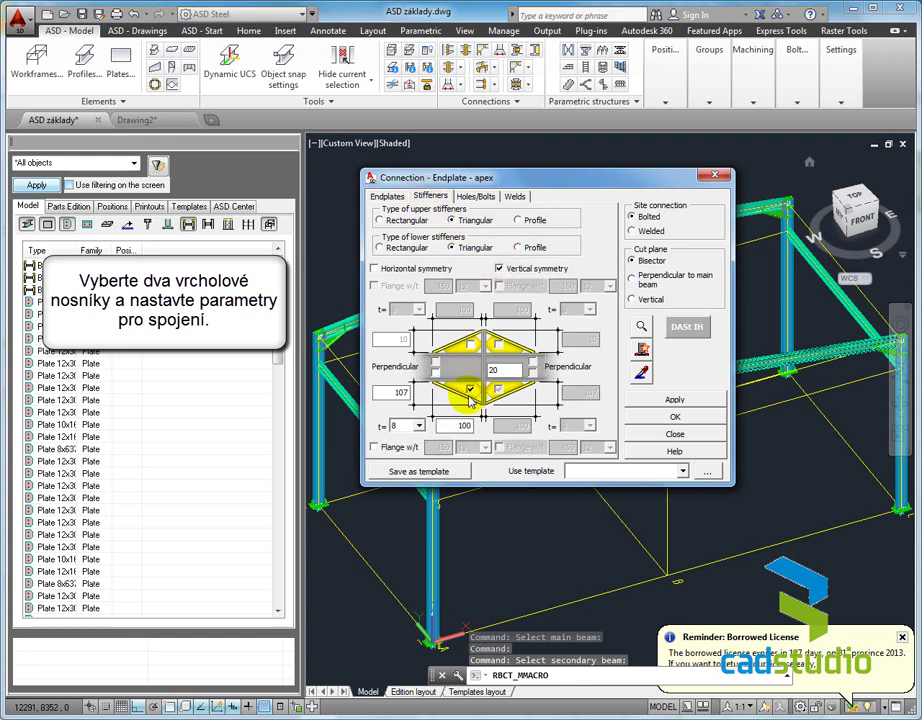
double_click(398, 392)
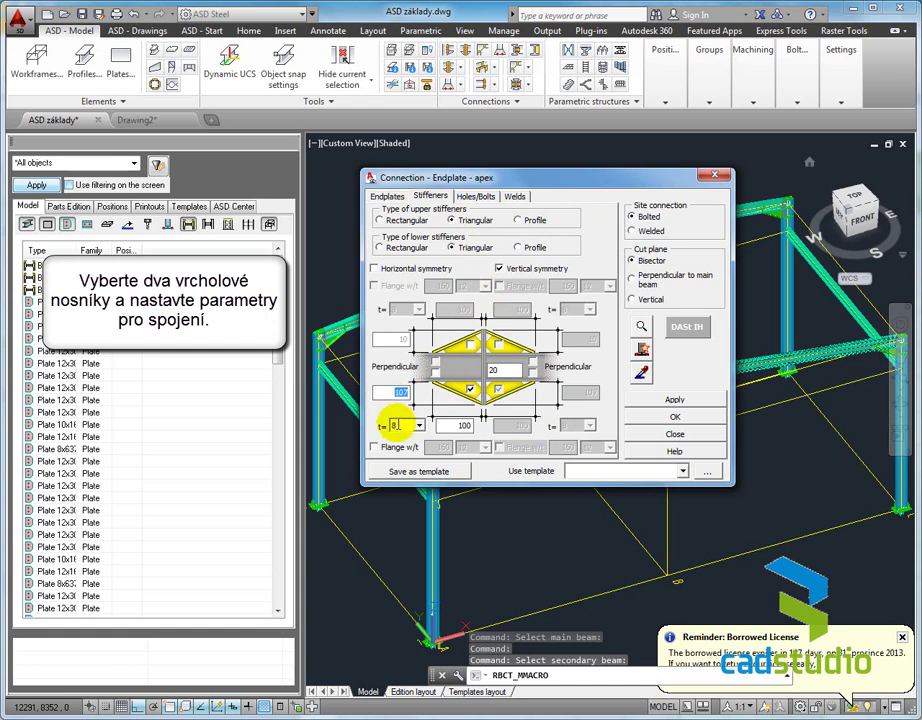
double_click(450, 427)
type("300")
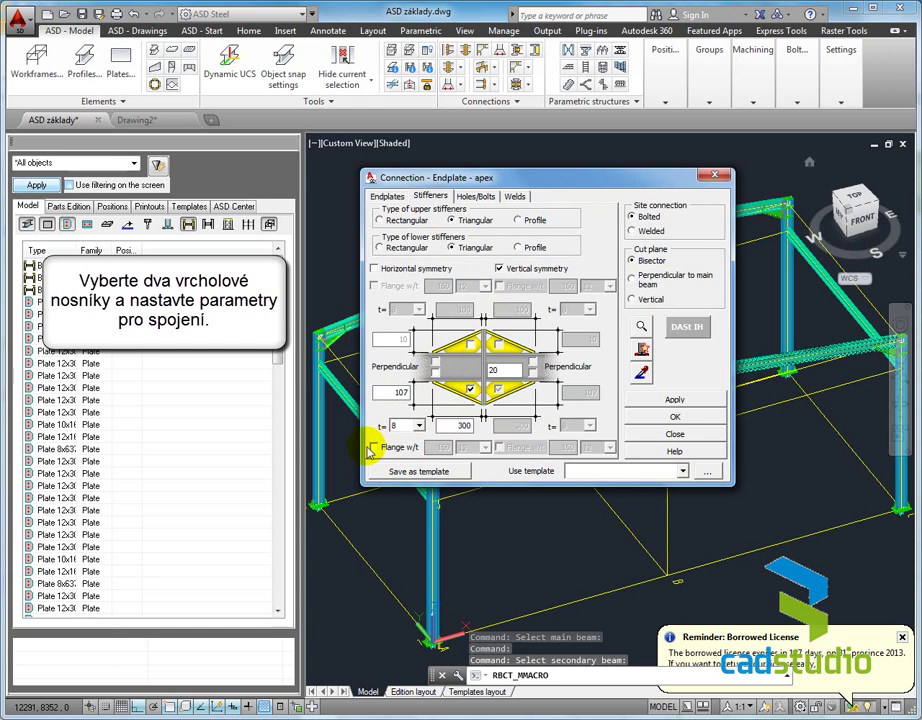
left_click(374, 447)
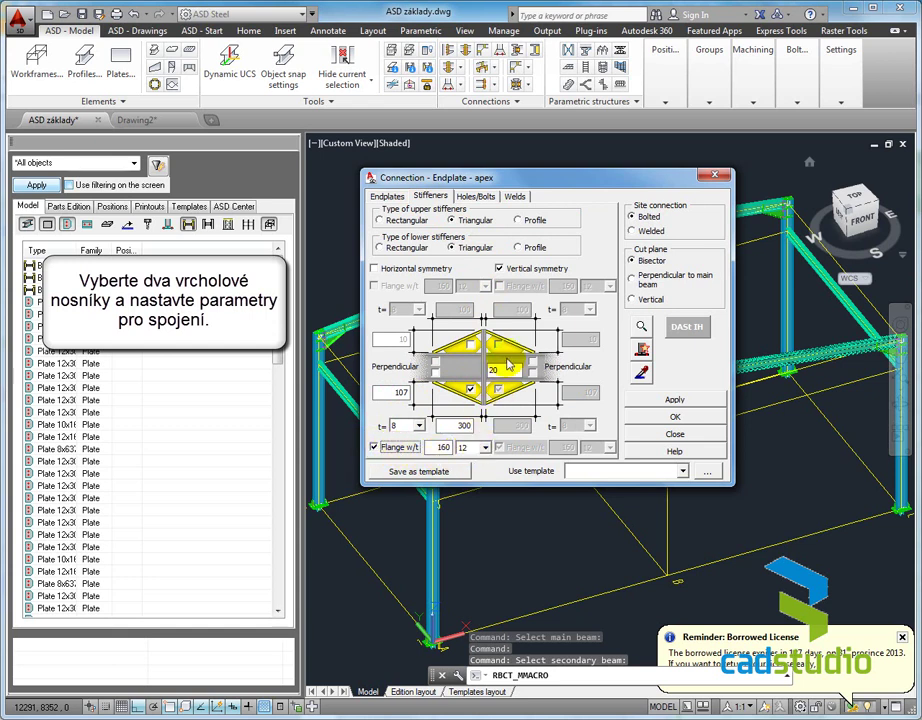
- Edit the apex bolt spacings to 100 and 30, with a 70 top bolt offset
left_click(477, 197)
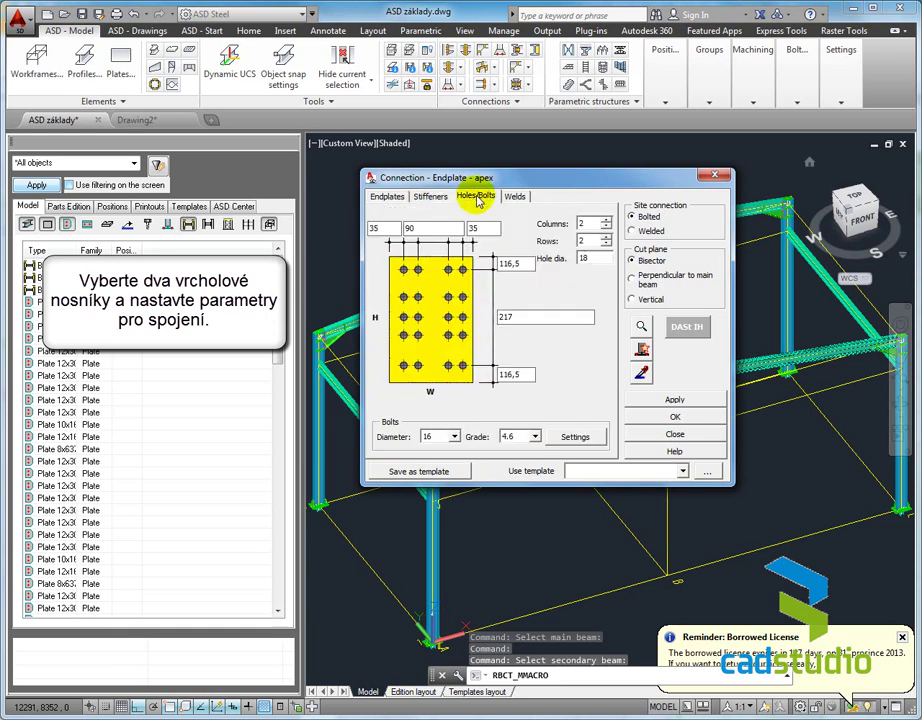
double_click(378, 228)
type("30")
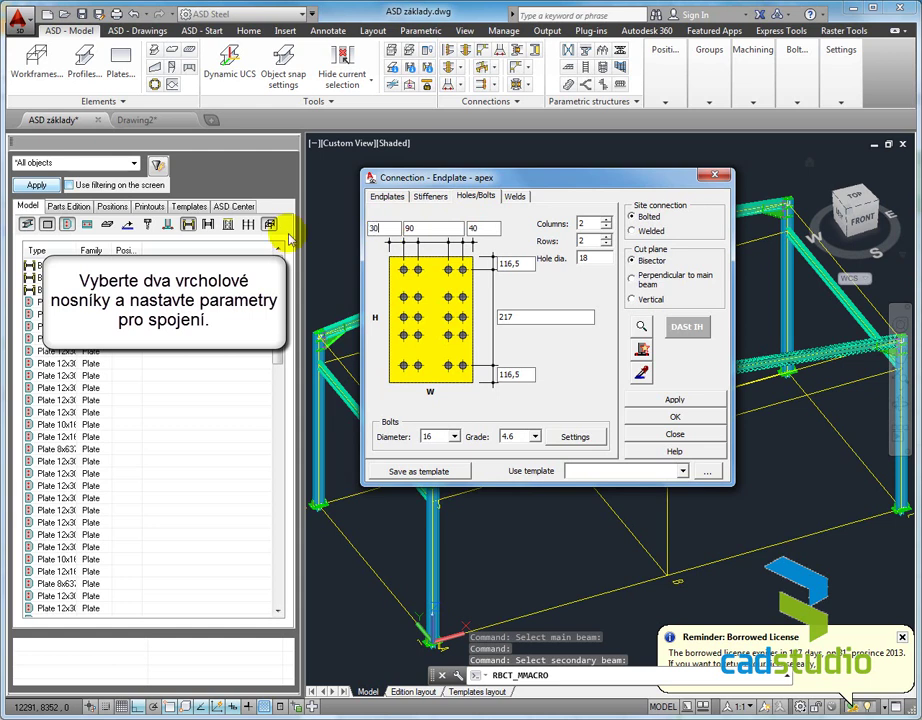
key("Tab")
type("100")
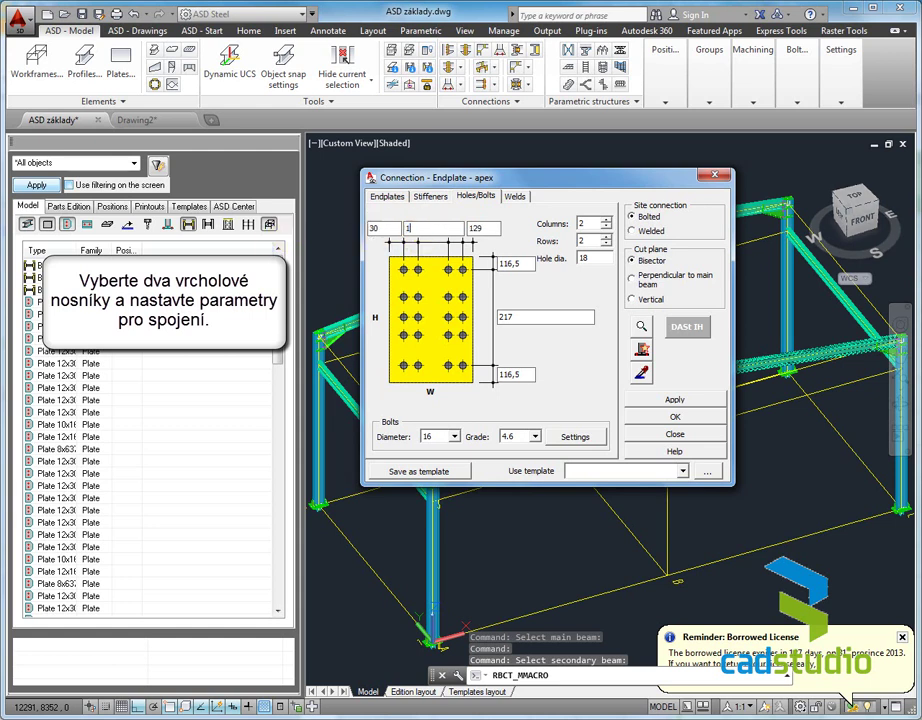
key("Tab")
type("30")
left_click(487, 225)
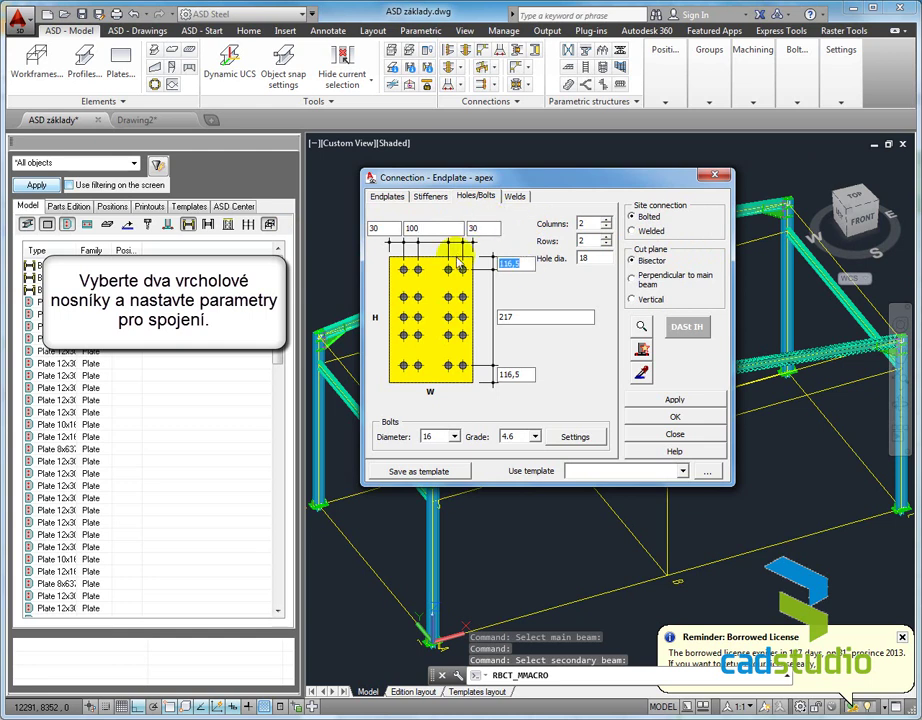
type("70")
left_click(521, 276)
key("Tab")
type("20 100")
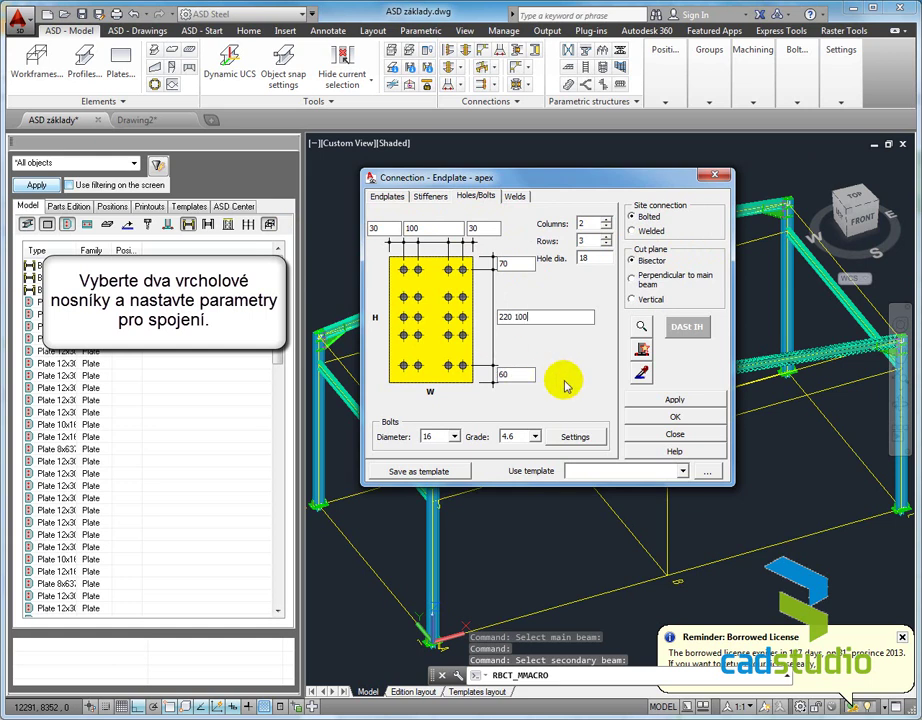
- Keep bolt grade 4.6, check the 3 mm weld sizes and accept the apex connection
left_click(519, 372)
left_click(453, 436)
left_click(535, 436)
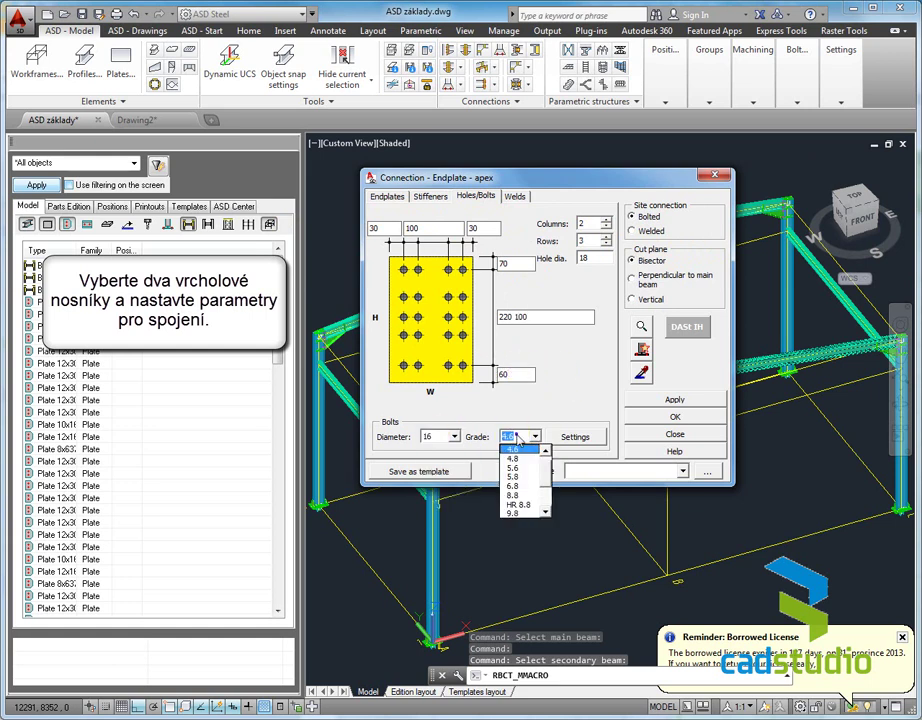
left_click(535, 436)
left_click(596, 256)
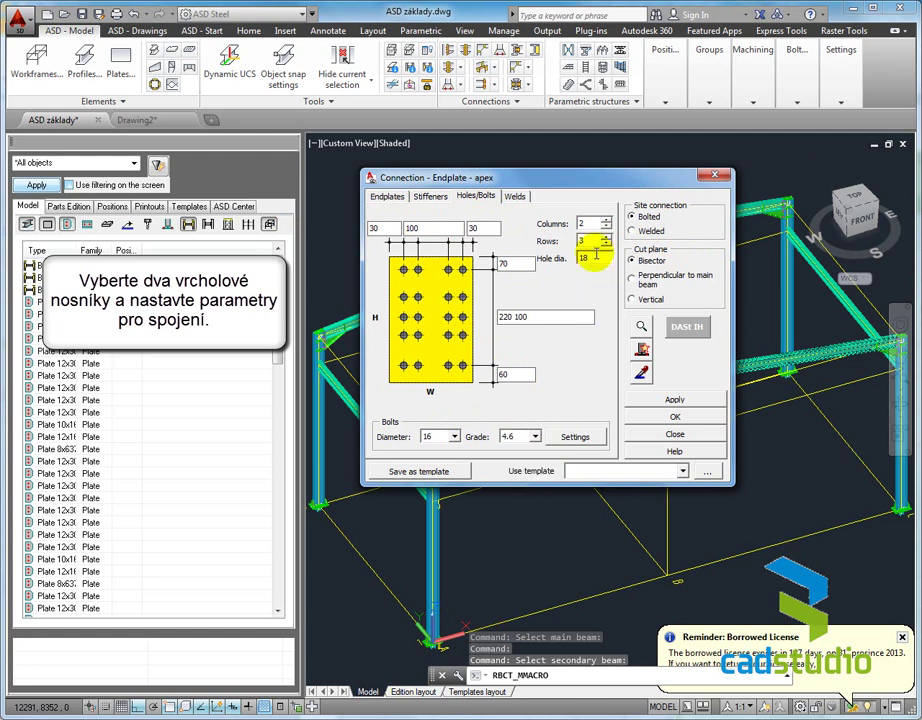
left_click(515, 197)
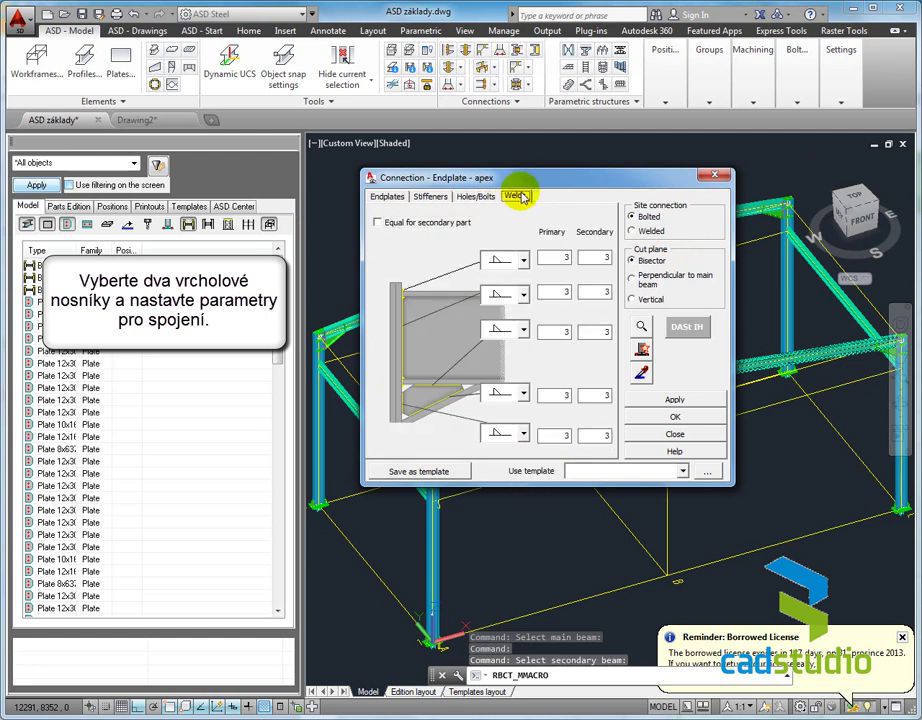
left_click(698, 417)
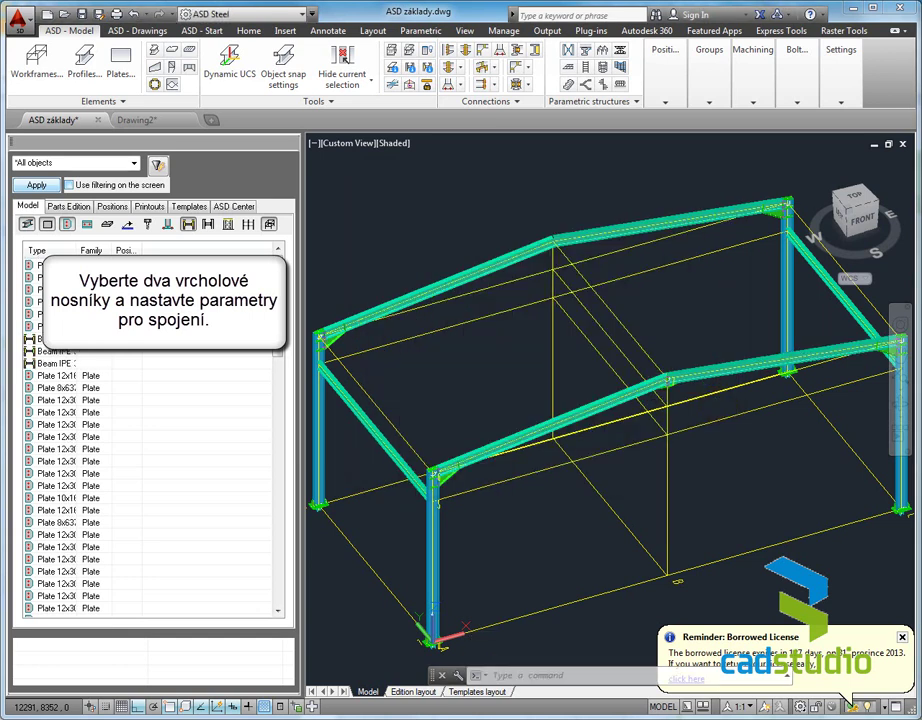
- Zoom in on the apex and view the bolted end plates straight from the front
left_click(680, 391)
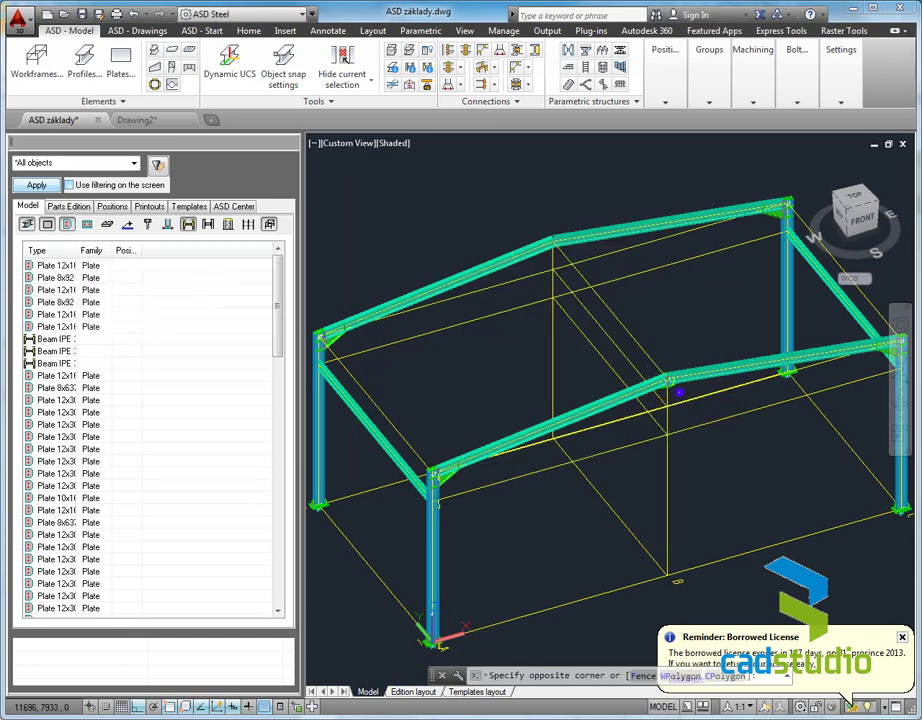
scroll(680, 391, "up", 5)
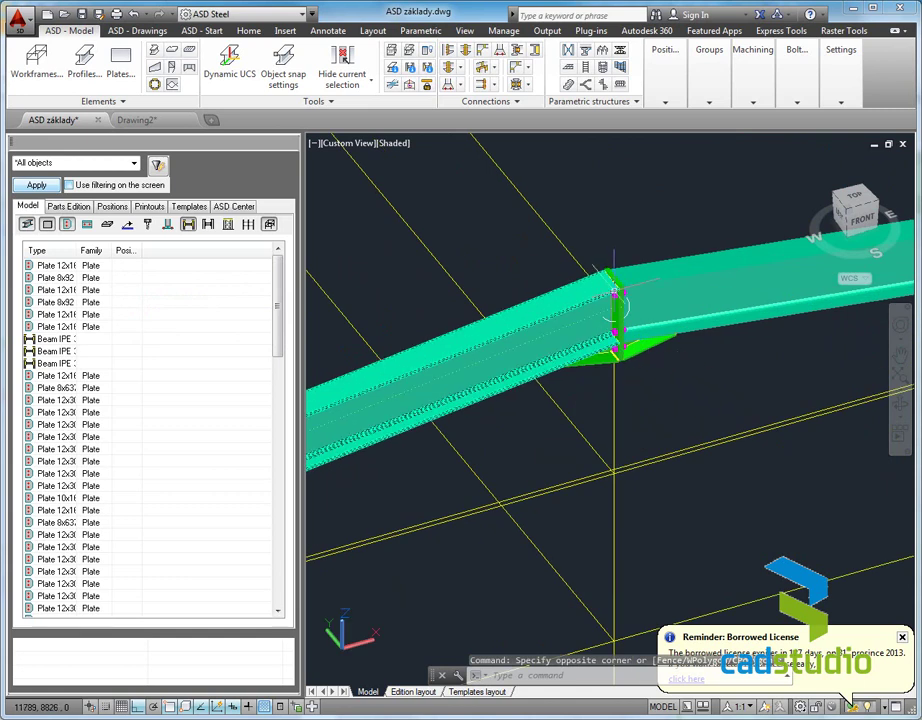
scroll(648, 373, "up", 3)
left_click(866, 228)
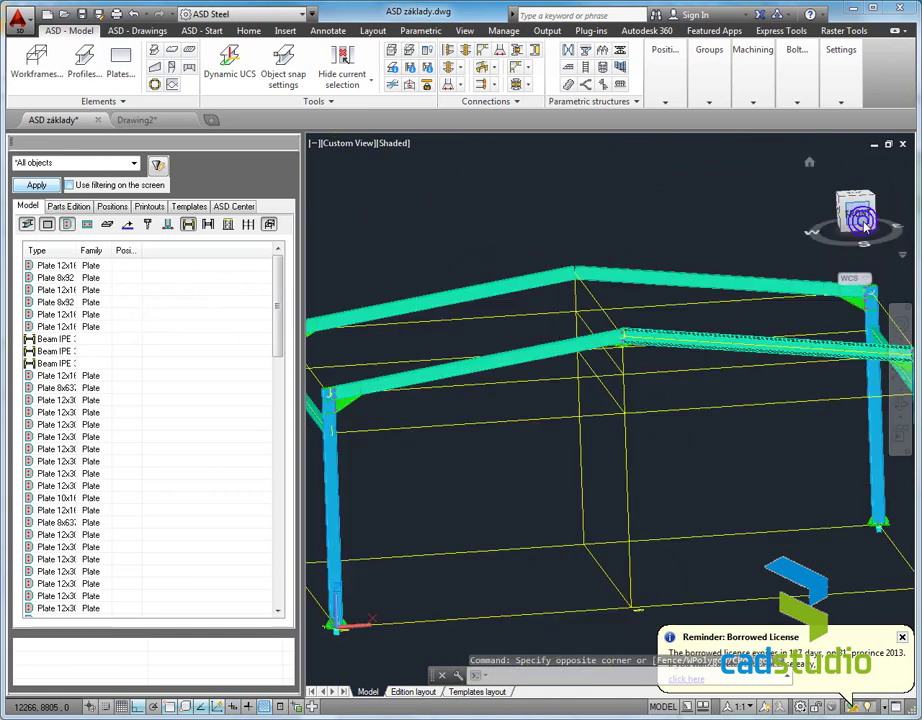
scroll(616, 250, "up", 3)
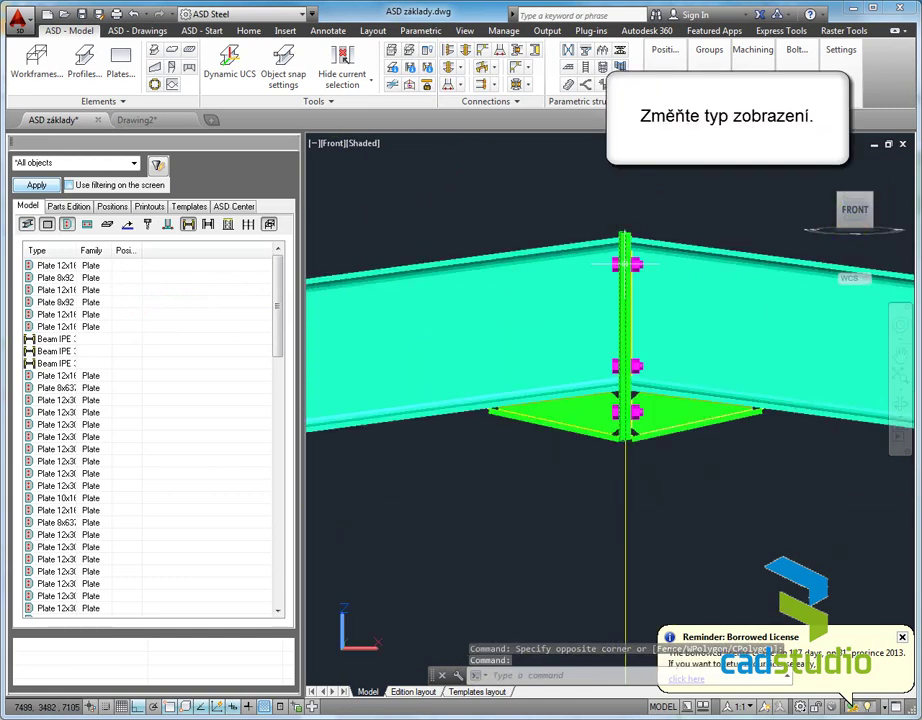
scroll(630, 330, "up", 2)
scroll(645, 420, "up", 1)
scroll(648, 442, "down", 1)
scroll(675, 484, "down", 3)
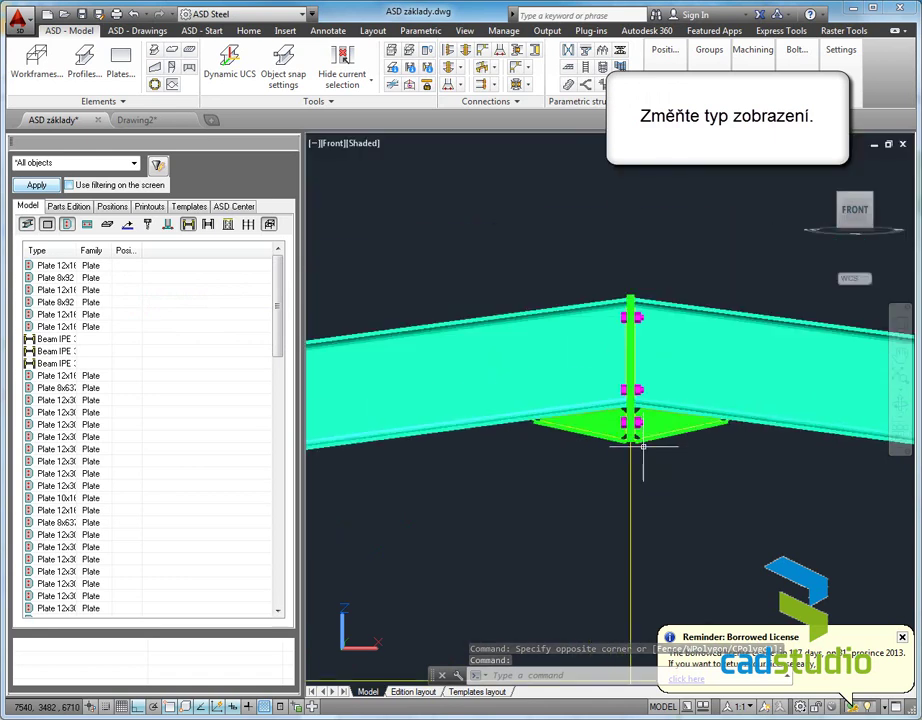
scroll(573, 452, "up", 1)
- Switch the model's visual style to 3D Wireframe
left_click(465, 31)
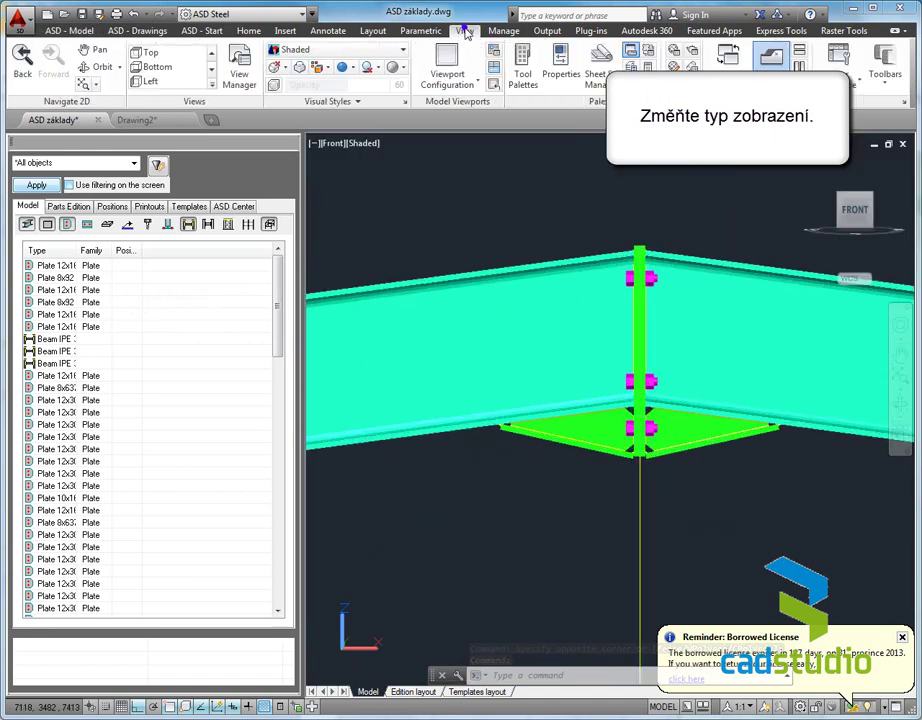
left_click(402, 52)
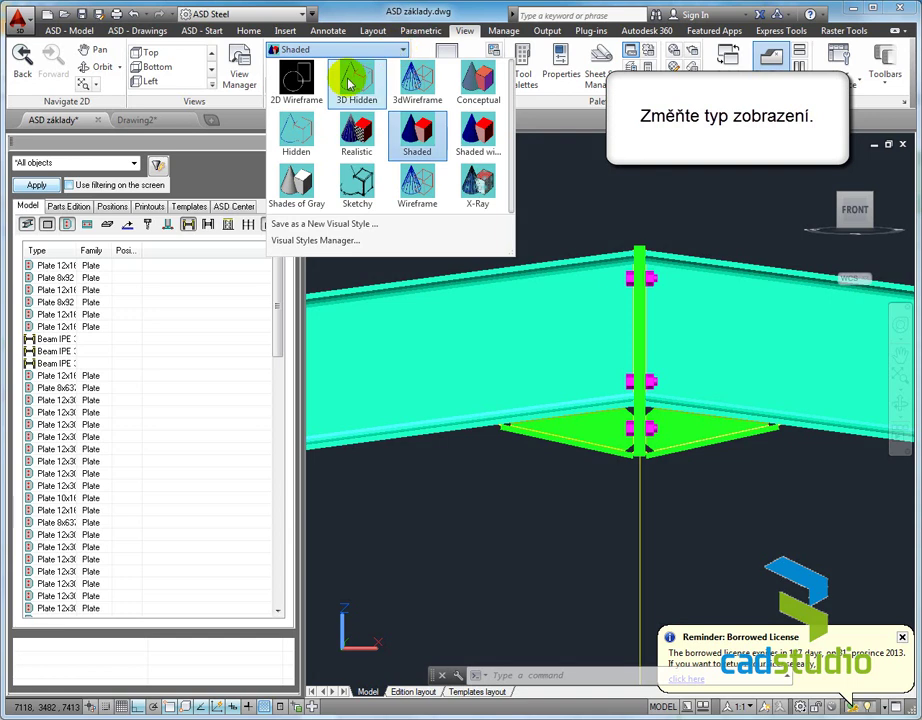
left_click(418, 80)
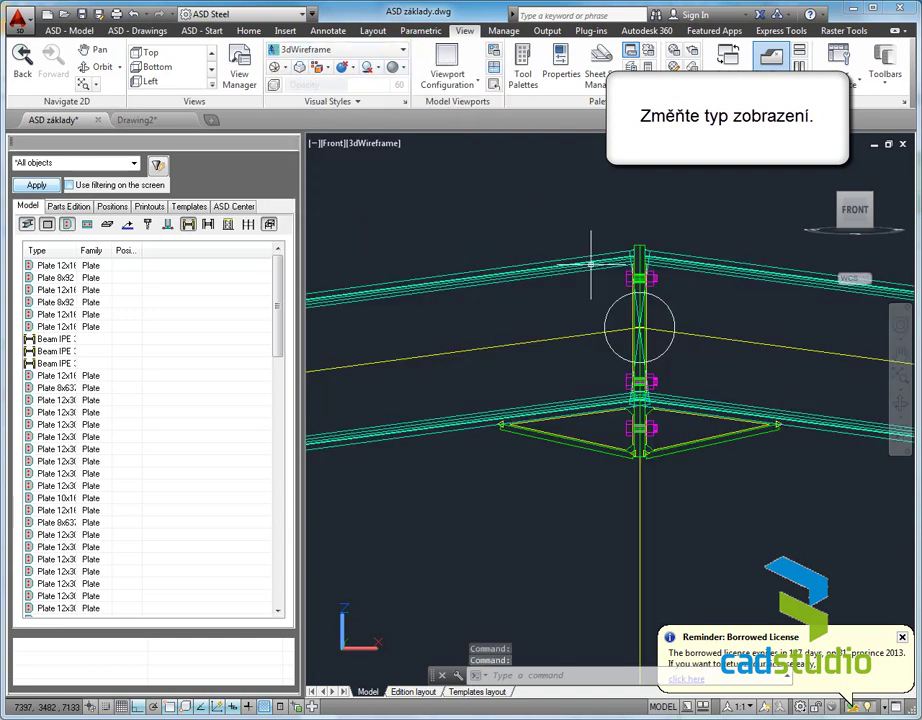
- View the whole frame from the SW Isometric corner and zoom to fit
left_click(842, 207)
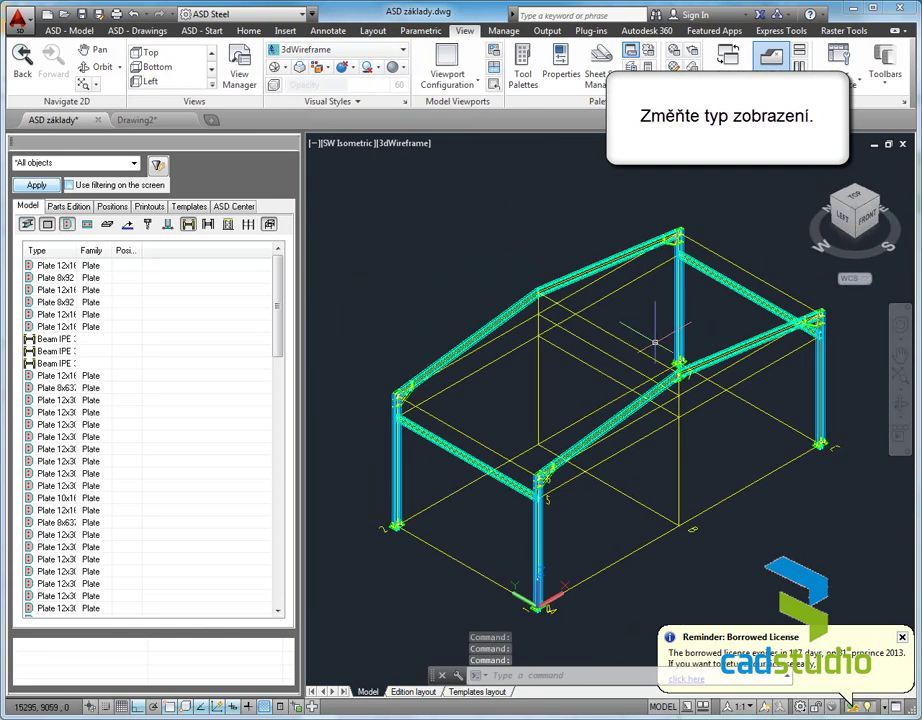
scroll(691, 345, "up", 5)
scroll(691, 345, "up", 3)
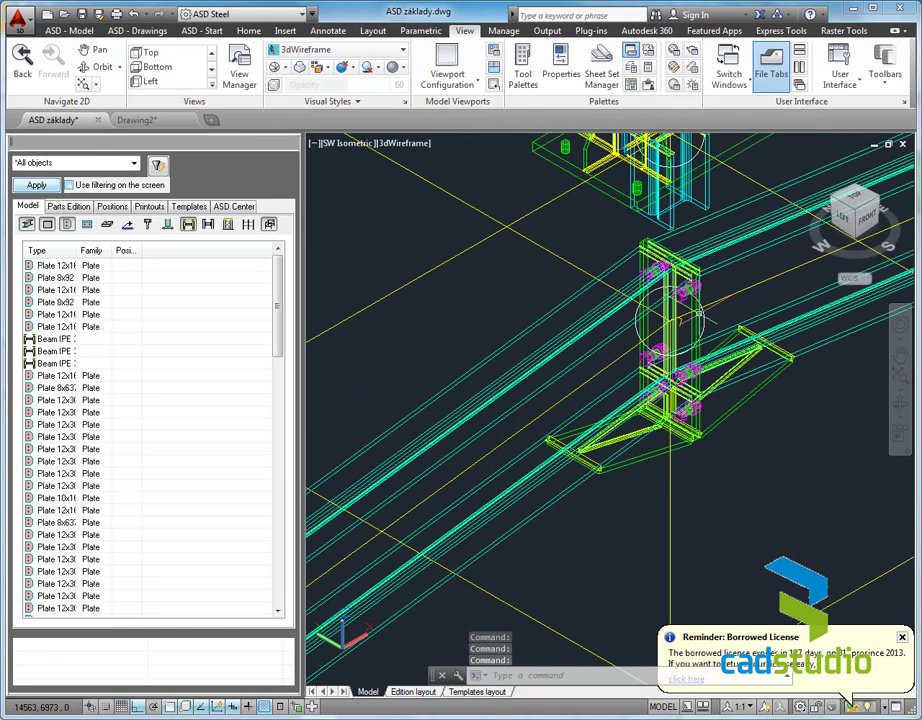
scroll(699, 314, "down", 5)
scroll(700, 318, "down", 6)
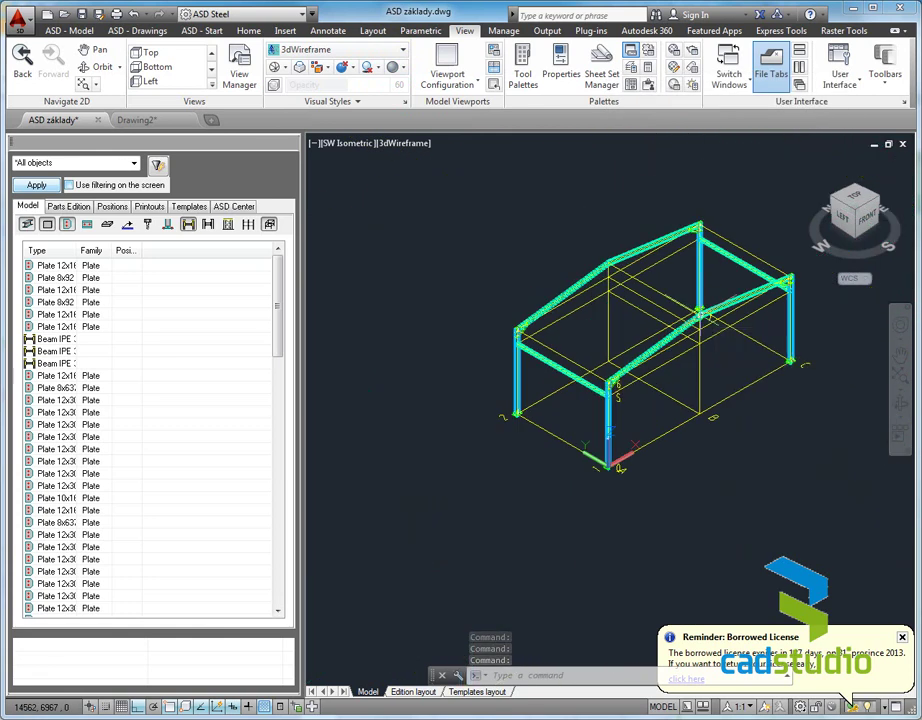
scroll(700, 318, "up", 3)
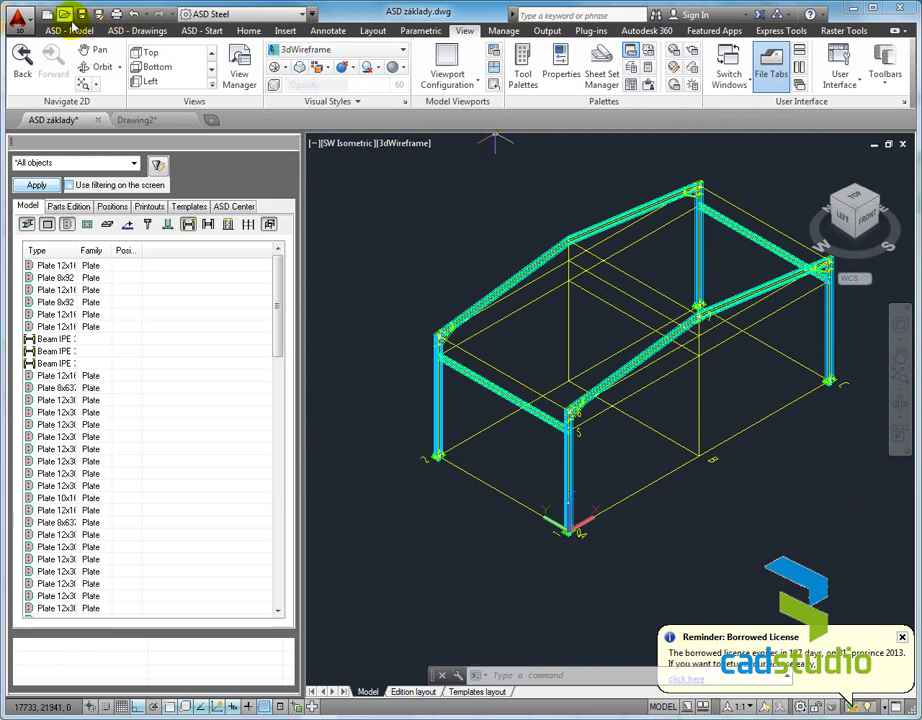
- Copy the apex end-plate connection onto the two ridge beams of the other frame
left_click(72, 30)
left_click(481, 102)
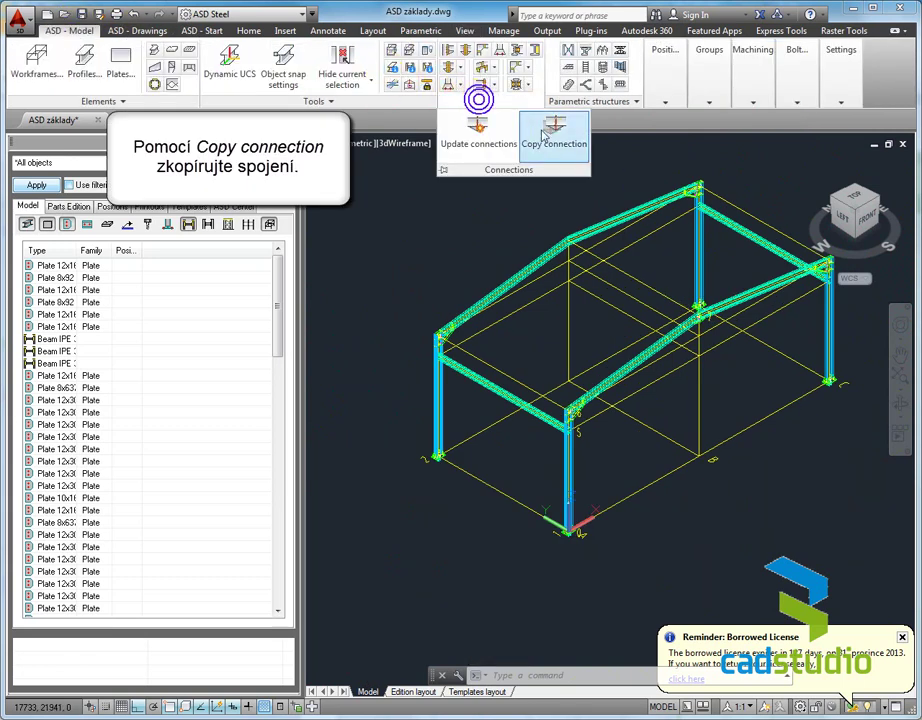
left_click(548, 140)
scroll(712, 320, "up", 2)
scroll(700, 312, "up", 2)
scroll(680, 300, "up", 2)
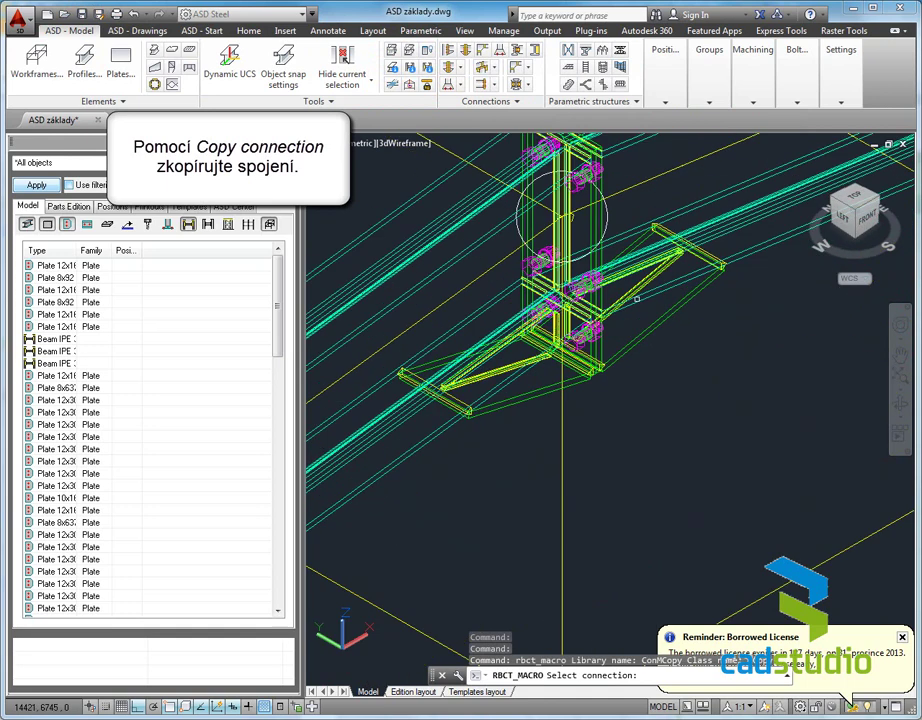
left_click(607, 215)
middle_click_drag(607, 215, 517, 263)
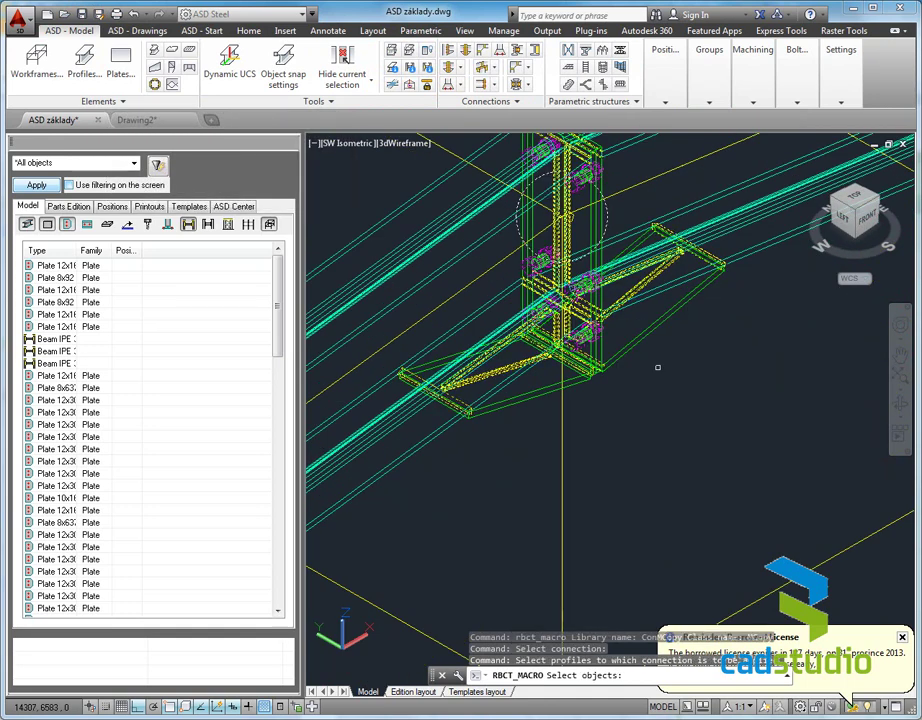
scroll(657, 367, "down", 3)
scroll(657, 367, "down", 5)
scroll(480, 265, "up", 3)
scroll(475, 266, "up", 3)
left_click(472, 268)
left_click(492, 257)
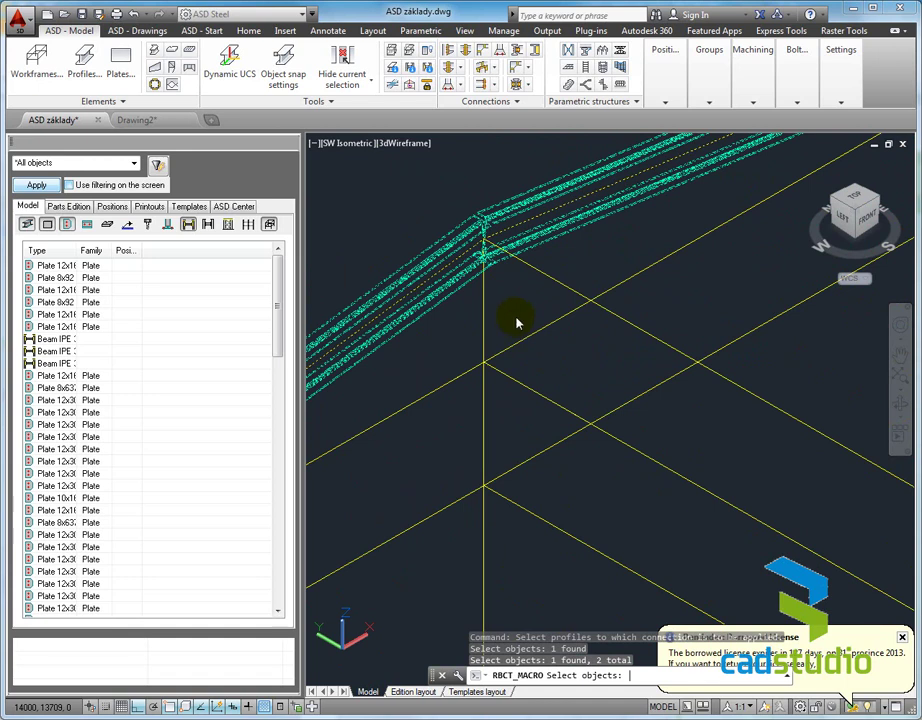
right_click(515, 318)
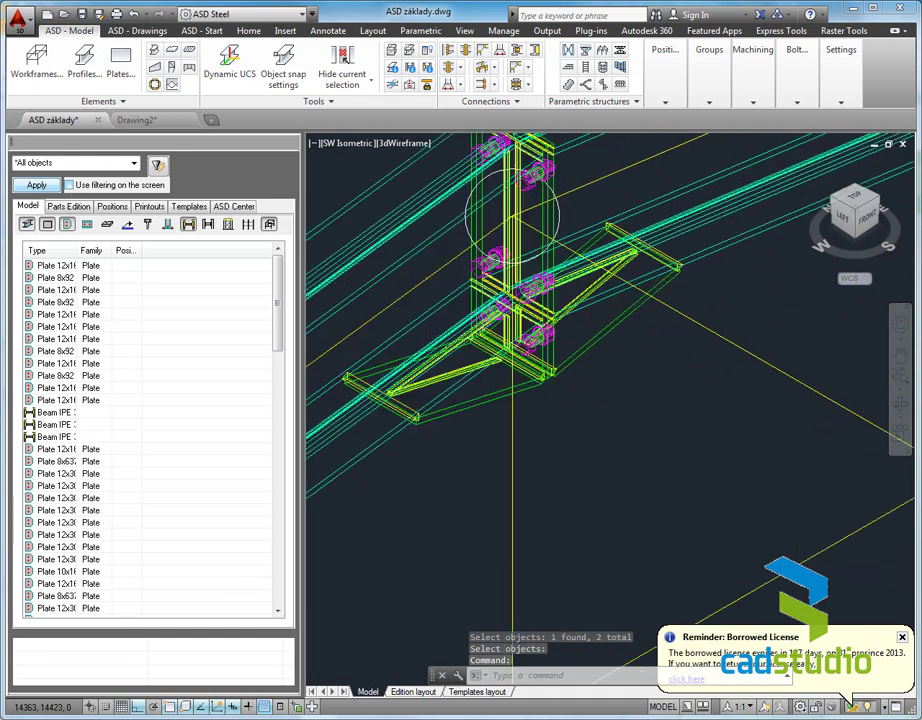
- Save the drawing ASD základy.dwg
scroll(657, 238, "up", 3)
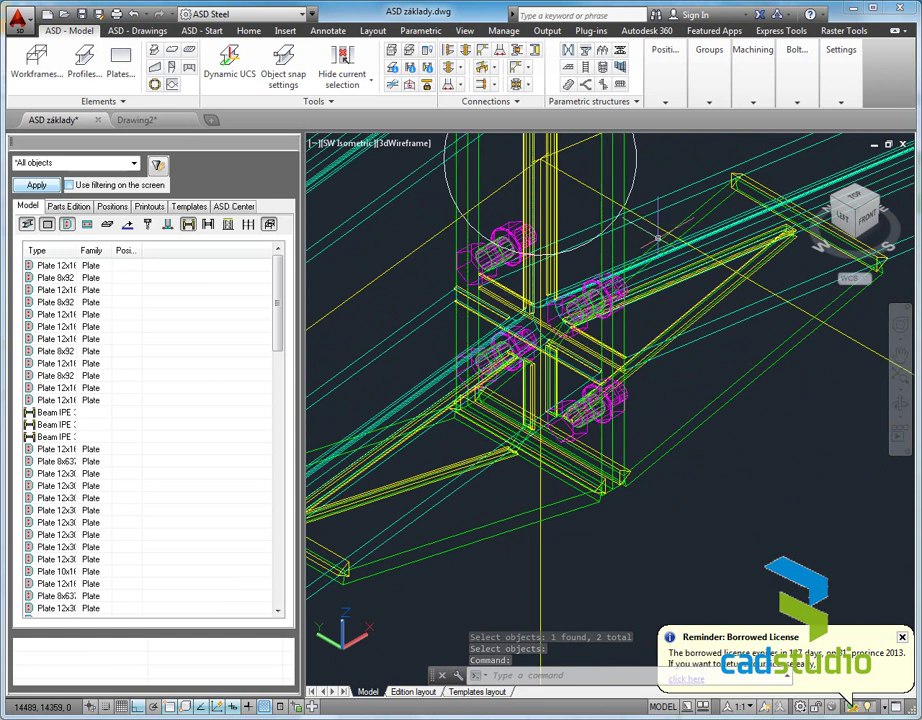
key("ctrl+s")
scroll(503, 140, "down", 5)
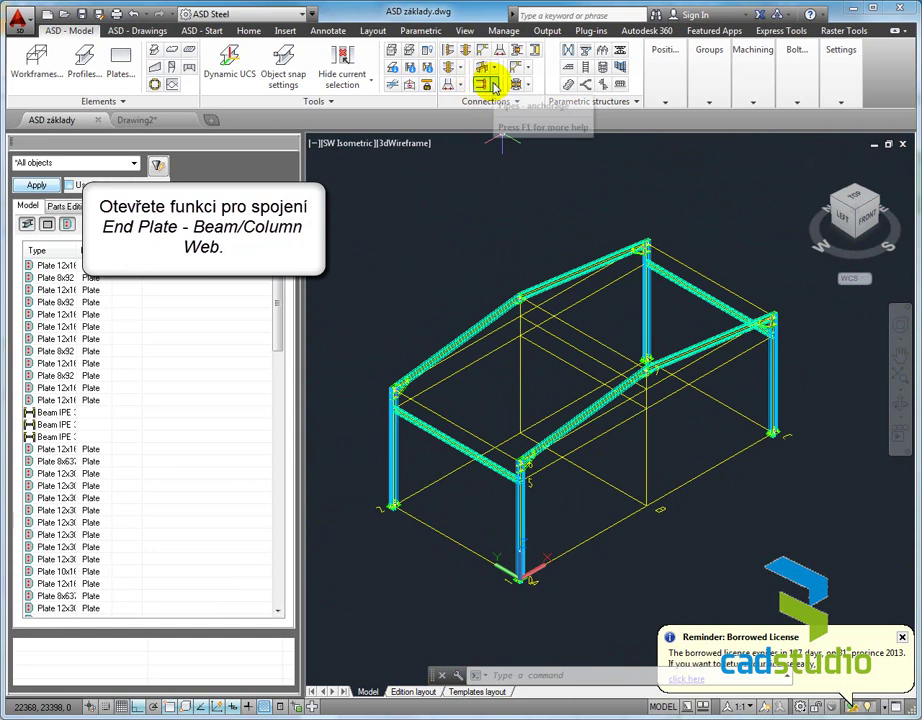
- Choose End Plate - Beam/Column web, then pick the left front column and its beam
left_click(463, 68)
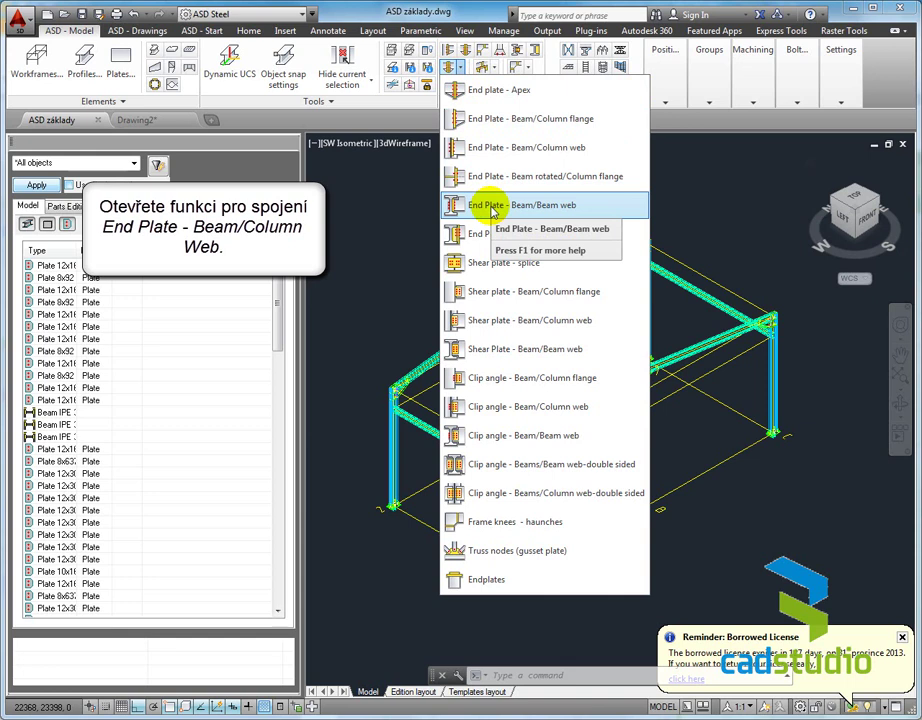
left_click(505, 148)
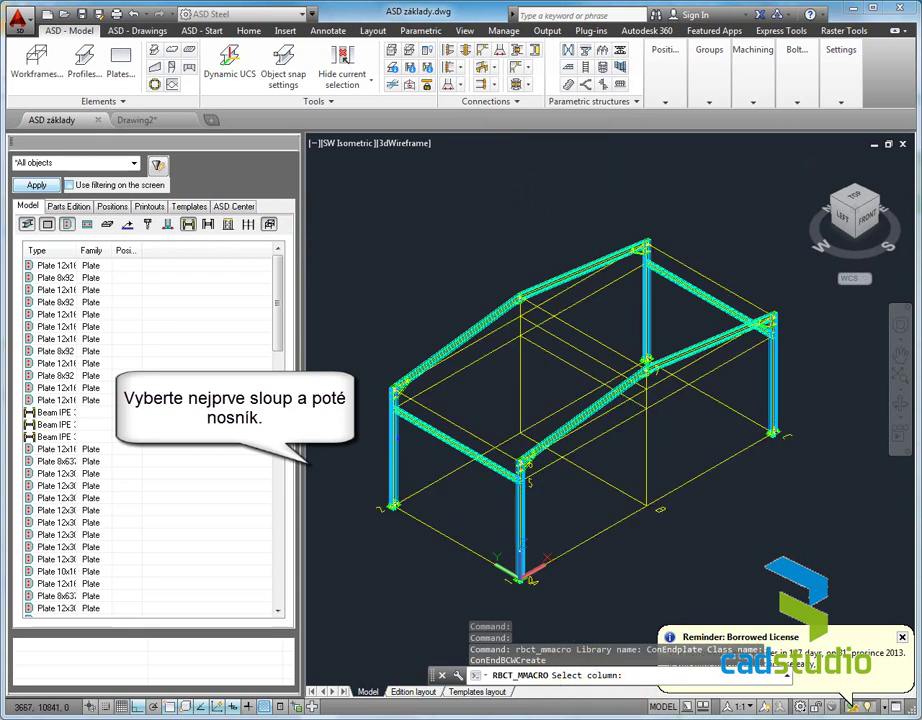
left_click(398, 437)
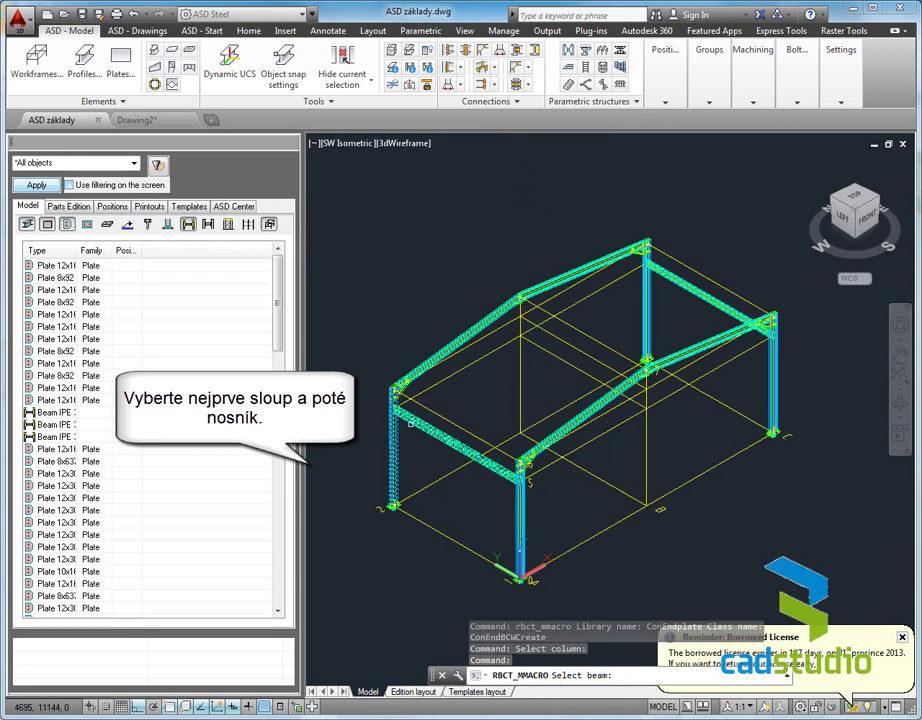
left_click(440, 426)
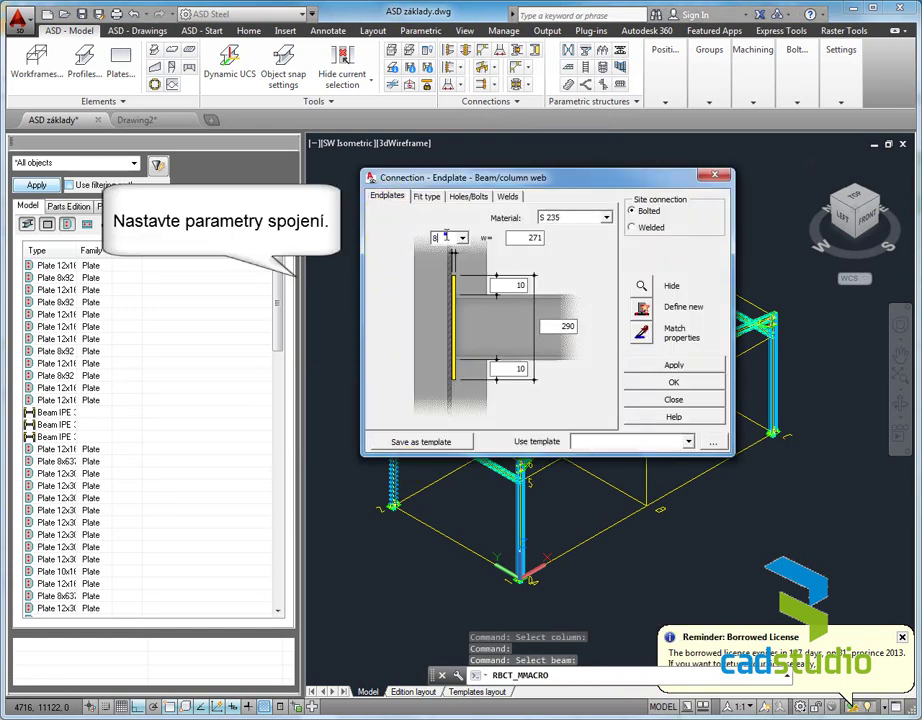
- Enter plate width 150, top offset 15, depth 475 and bottom offset 170
type("0")
double_click(520, 237)
type("150")
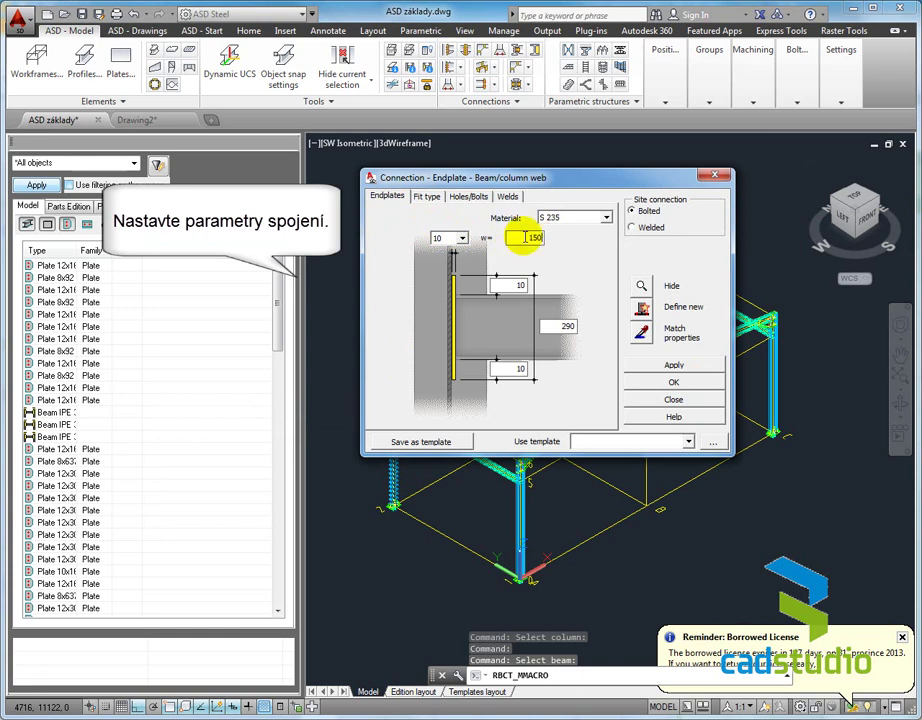
double_click(500, 286)
type("15")
double_click(545, 326)
type("475")
double_click(500, 369)
type("170")
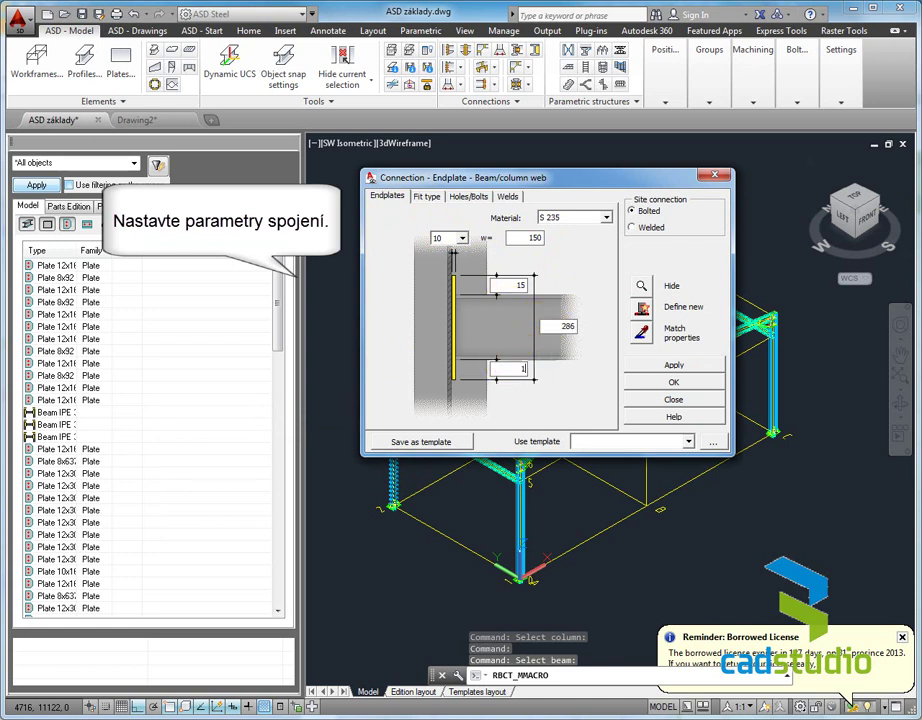
- Correct the plate to depth 475 with top offset 15 and a 190 bottom extension
left_click(548, 330)
double_click(565, 326)
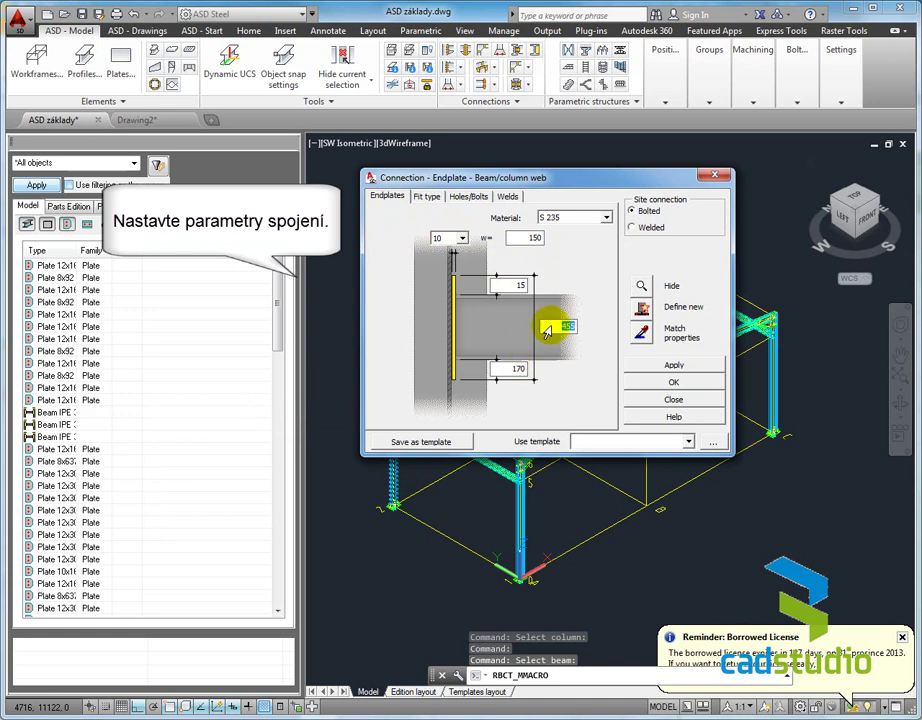
type("475")
double_click(495, 371)
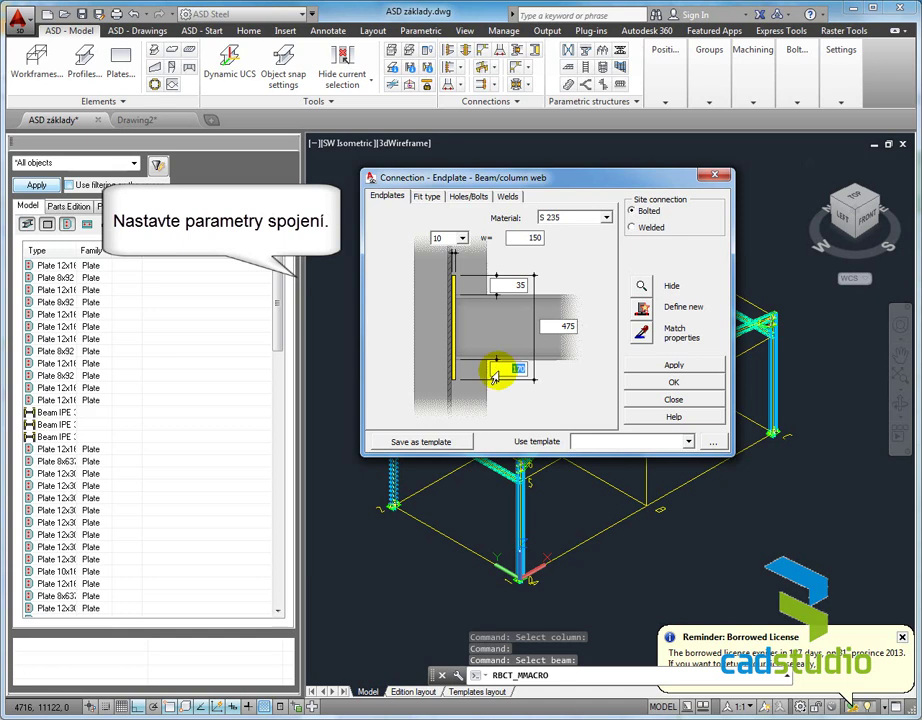
double_click(507, 285)
type("15")
double_click(548, 327)
type("4")
left_click(511, 285)
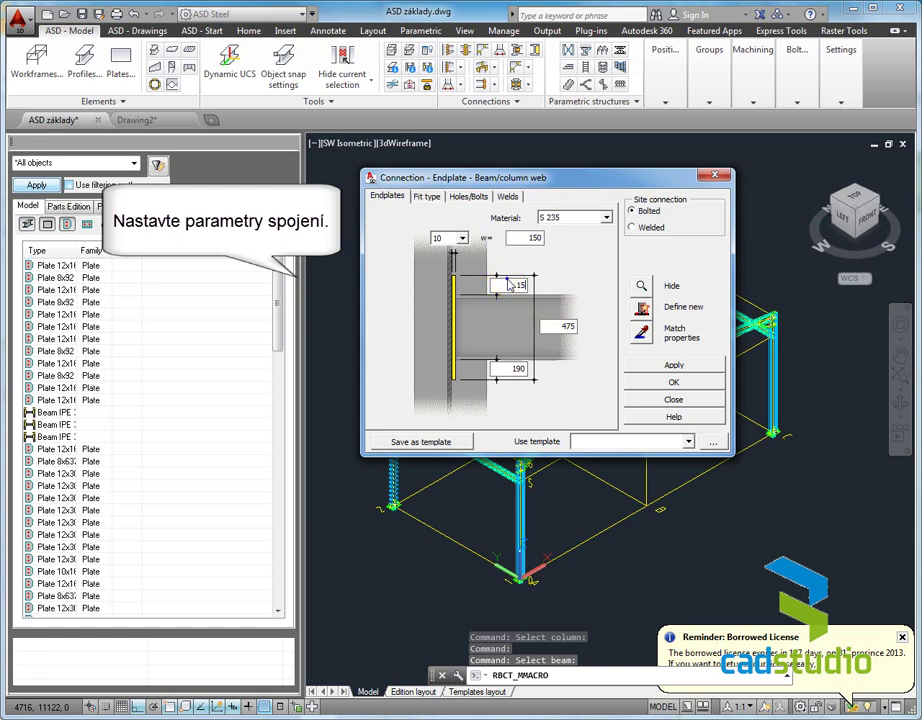
left_click(504, 290)
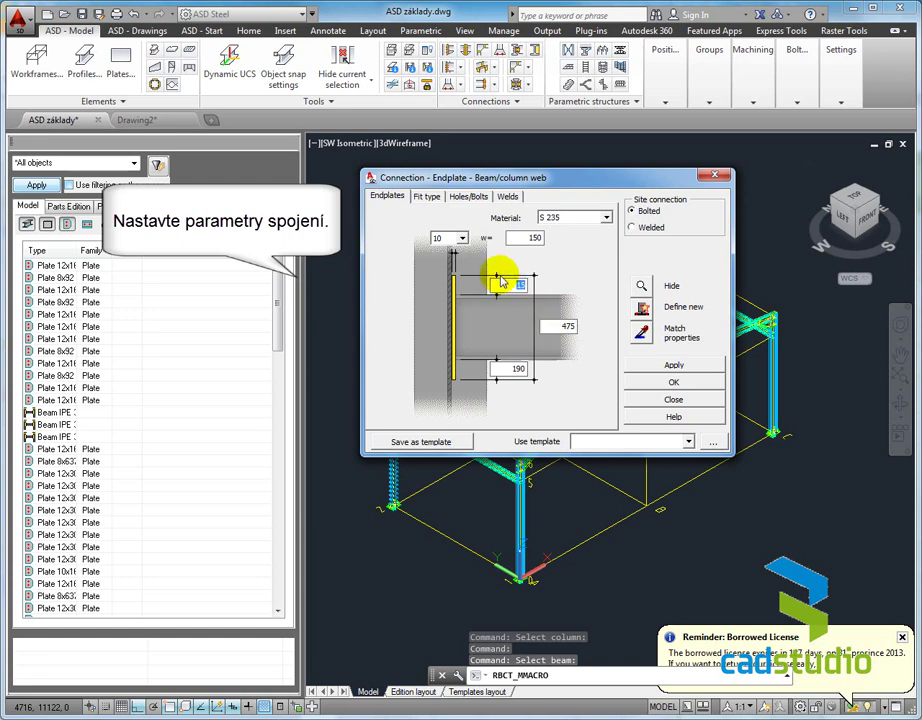
left_click(426, 196)
left_click(463, 197)
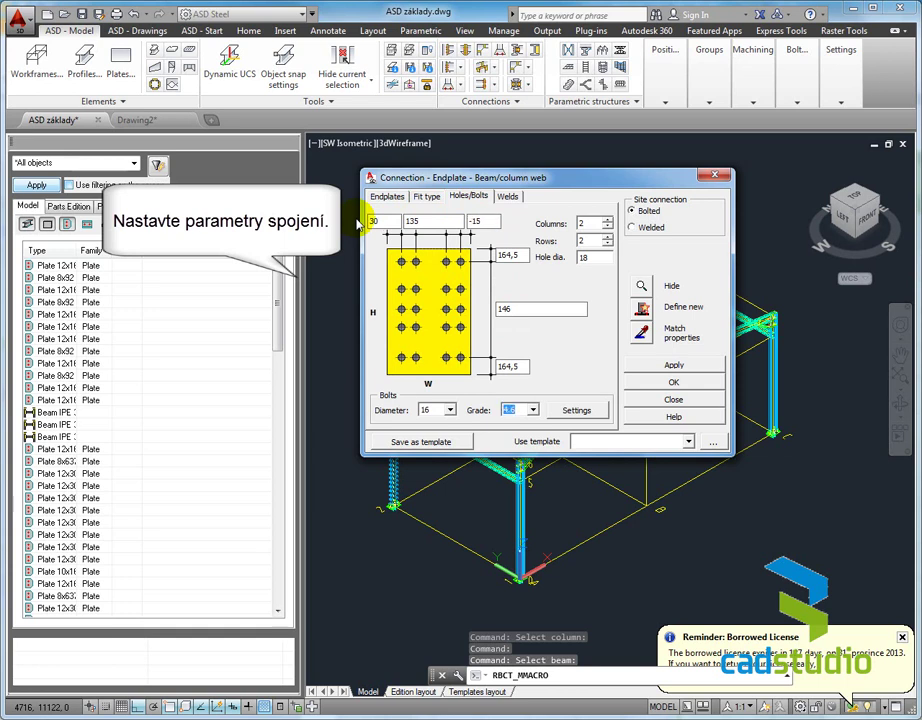
- Space the bolts 30/90/30 across with vertical spacings 50, 190, 200, 35, then accept
double_click(432, 221)
type("90")
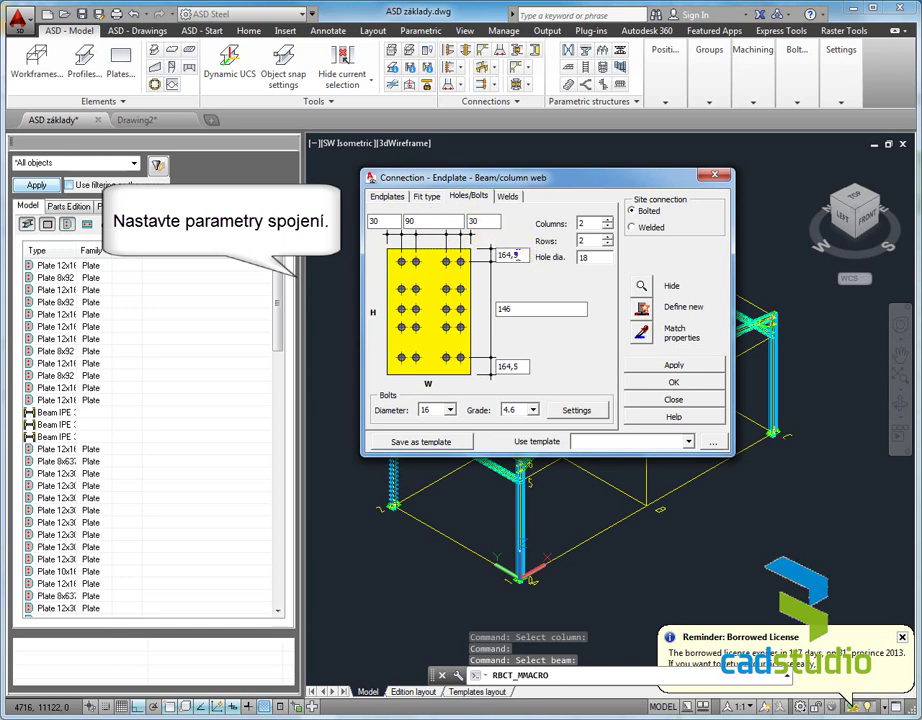
type("50")
double_click(515, 308)
type("190 200")
left_click(510, 366)
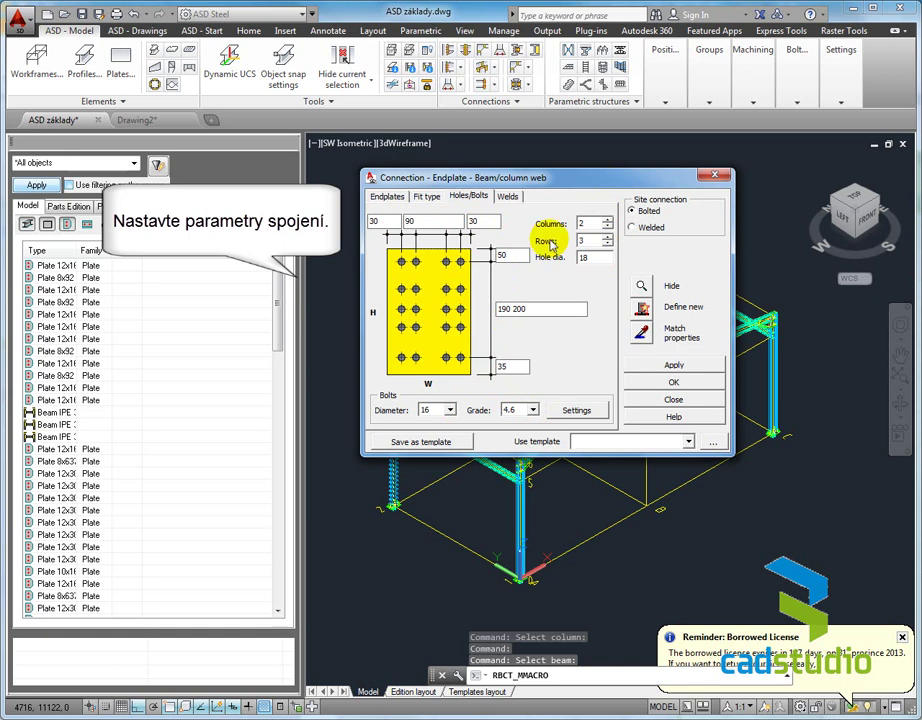
left_click(508, 196)
left_click(668, 386)
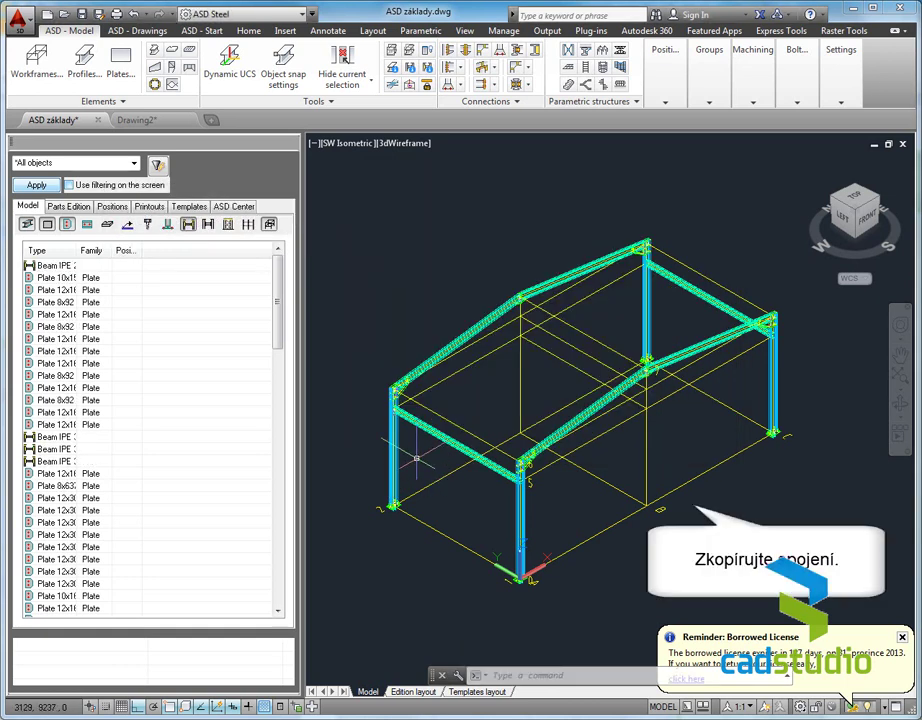
- Zoom in to inspect the six-bolt end plate on the front column, then cancel with Esc
left_click(430, 458)
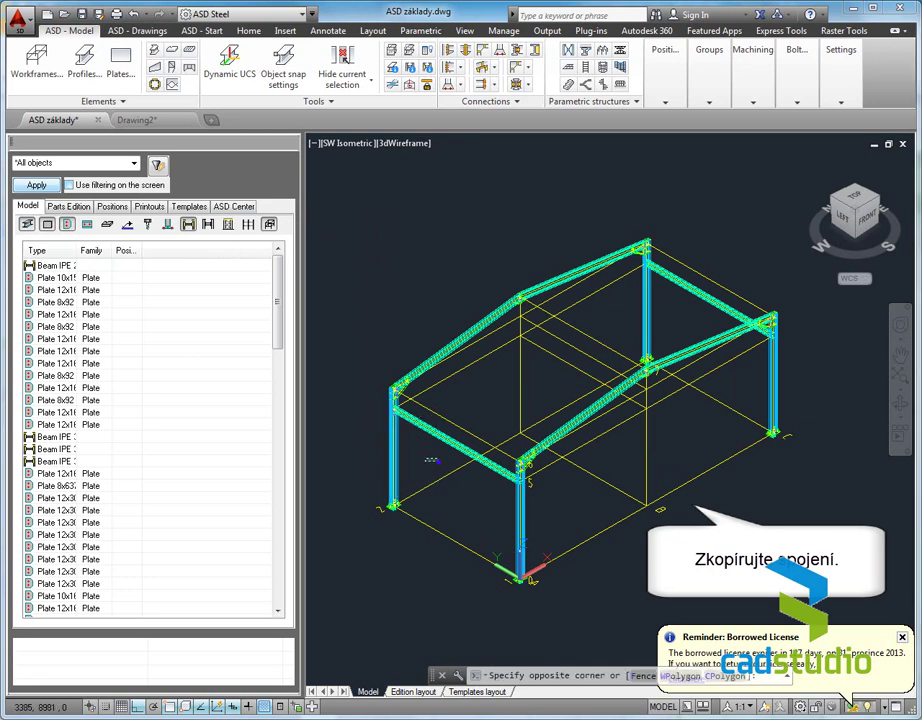
scroll(412, 445, "up", 3)
scroll(337, 425, "up", 2)
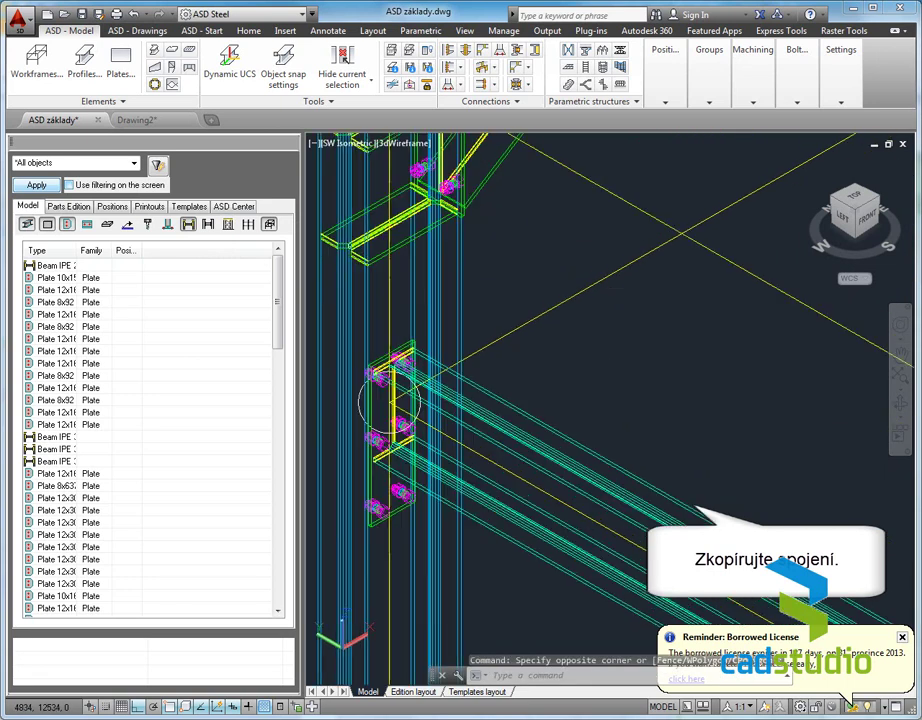
scroll(337, 425, "up", 3)
scroll(340, 425, "down", 2)
scroll(340, 425, "down", 2)
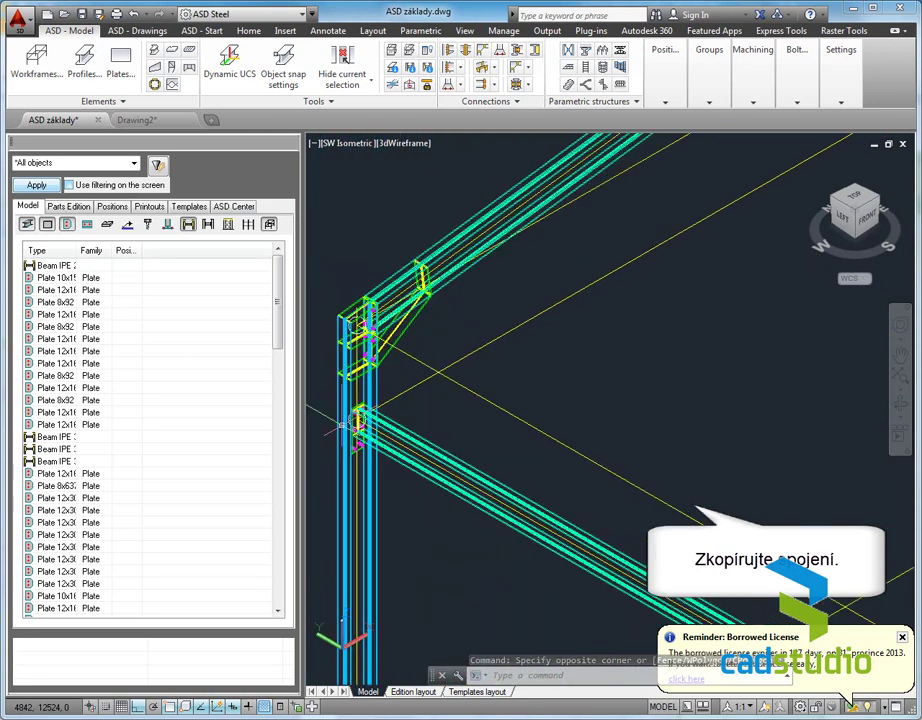
scroll(340, 425, "down", 2)
scroll(500, 518, "up", 5)
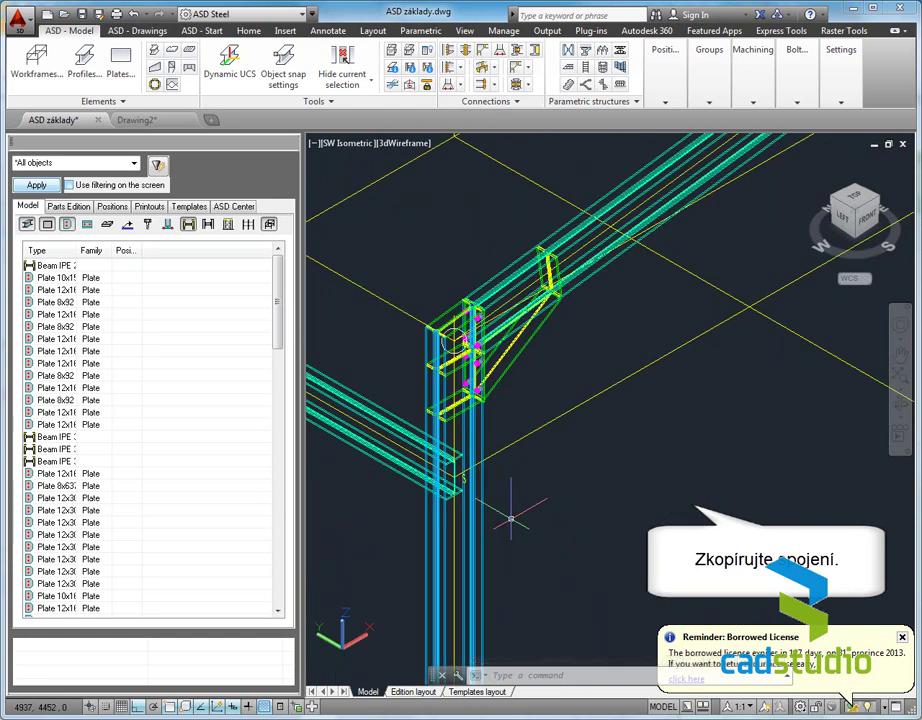
scroll(511, 518, "down", 5)
mouse_move(502, 608)
middle_mouse_down()
mouse_move(463, 461)
mouse_move(405, 391)
middle_mouse_up()
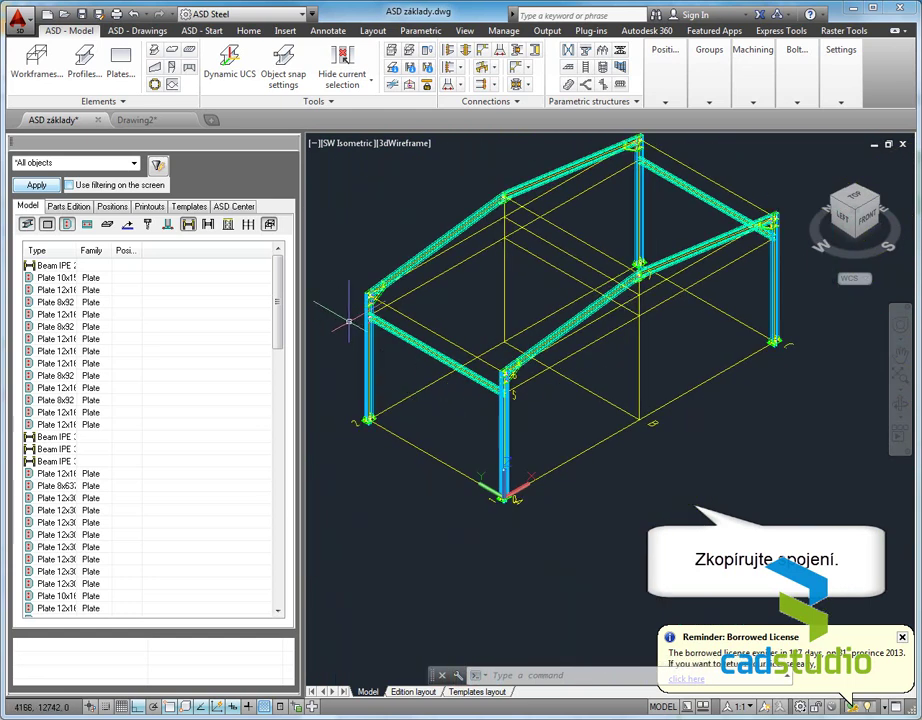
scroll(348, 320, "up", 3)
scroll(476, 312, "up", 2)
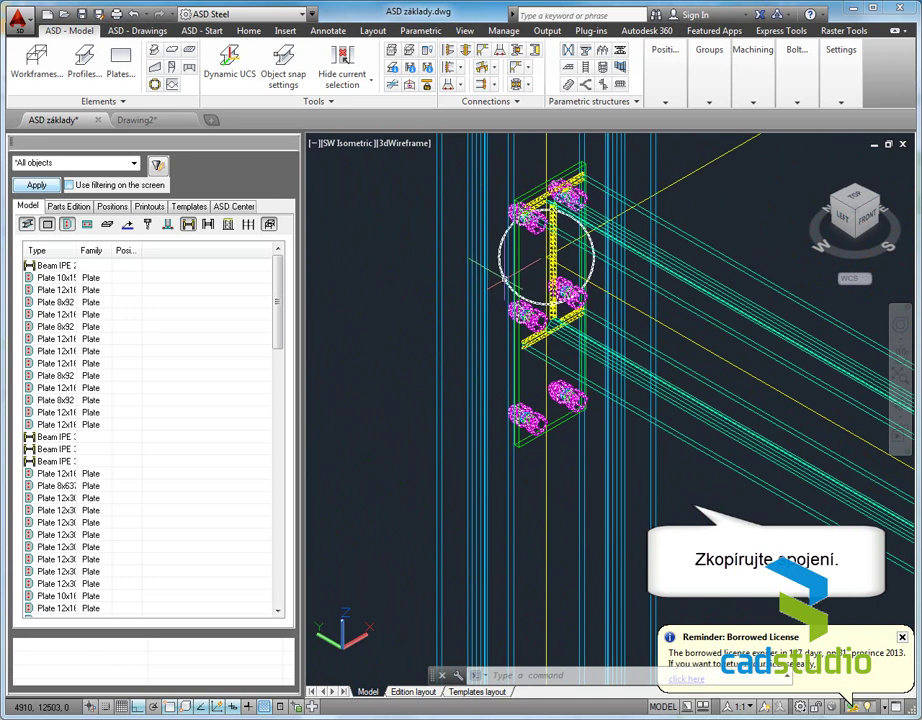
key("Escape")
- Start copying the new end-plate connection, picking the front corner column and a second column
left_click(486, 101)
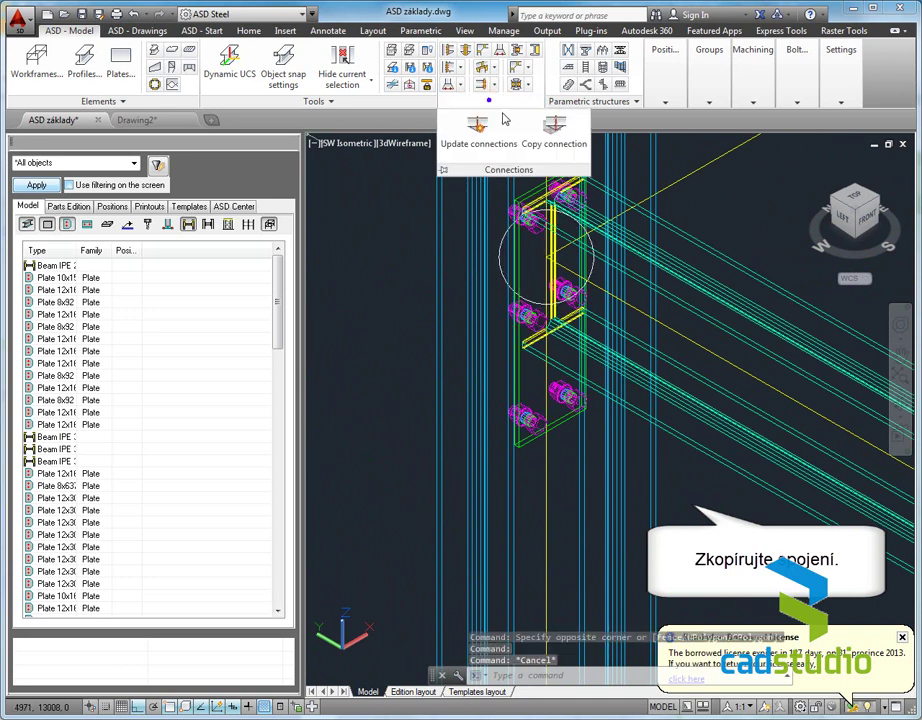
left_click(553, 128)
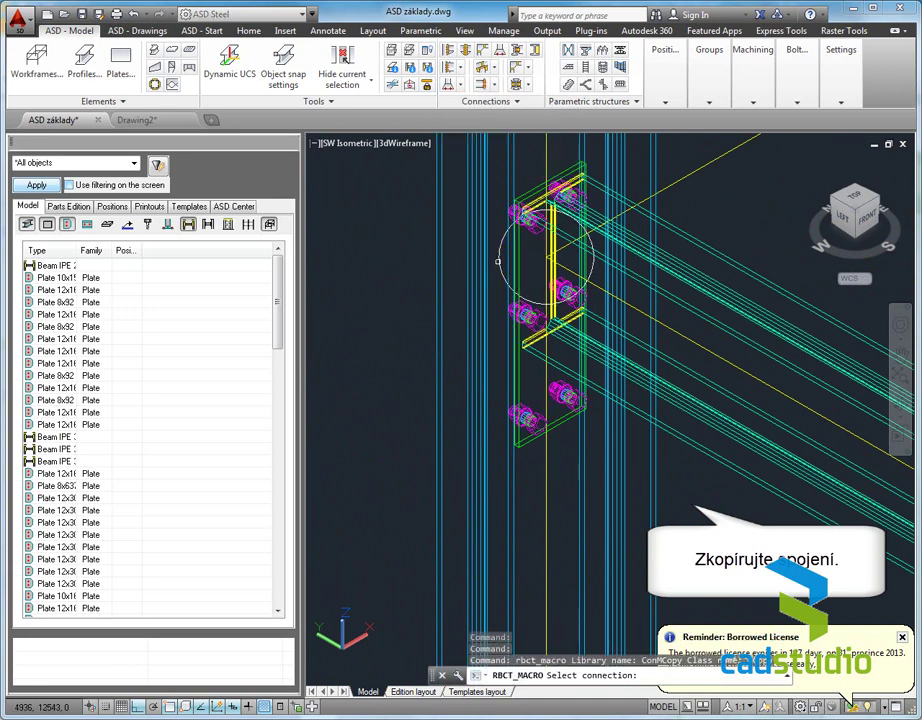
left_click(498, 262)
scroll(397, 335, "down", 3)
scroll(400, 337, "down", 3)
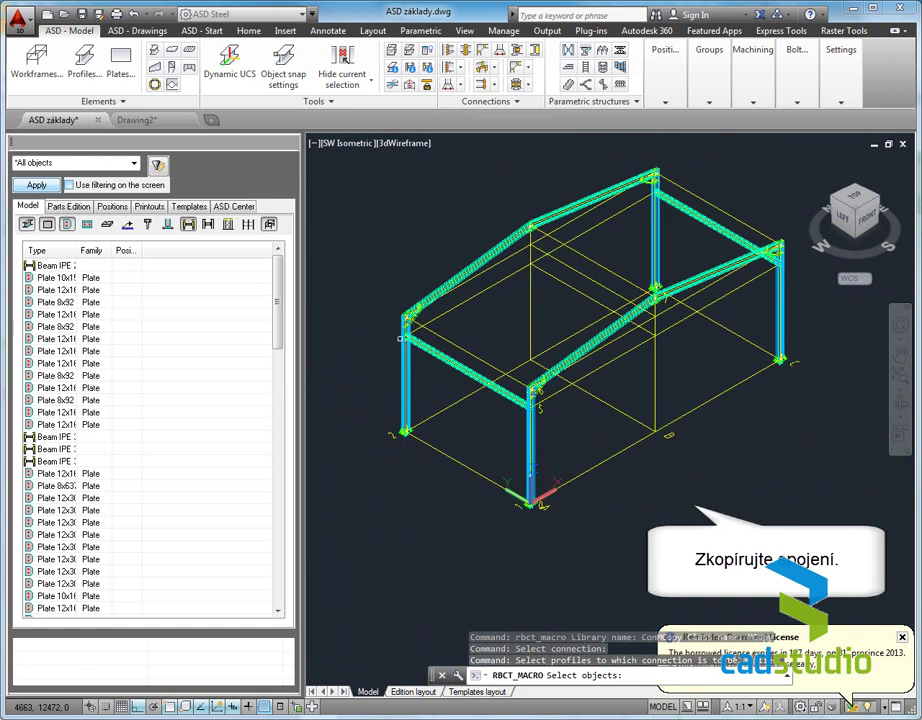
scroll(533, 421, "up", 4)
left_click(512, 393)
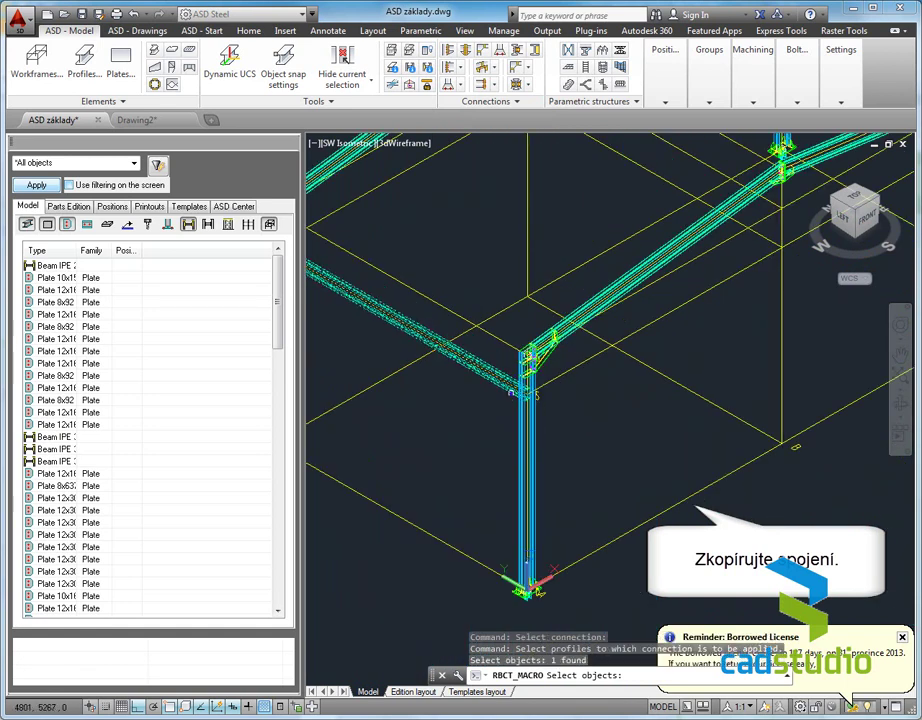
left_click(516, 410)
- Add the back-right column and two more columns as targets and finish the copy
scroll(487, 411, "down", 3)
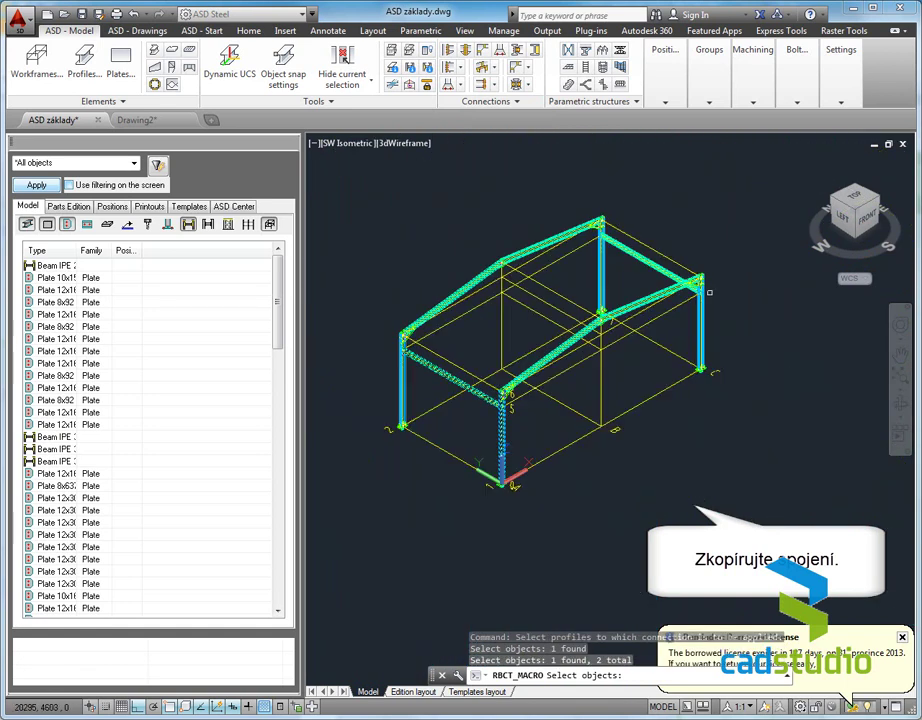
scroll(709, 292, "up", 5)
scroll(685, 332, "down", 3)
left_click(670, 333)
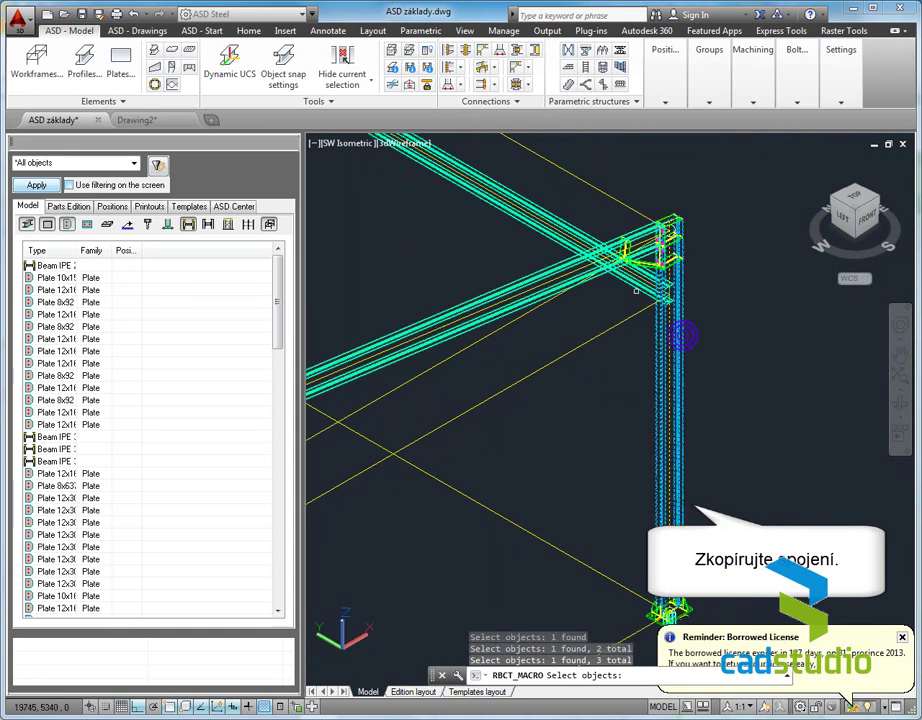
left_click(640, 288)
scroll(668, 502, "down", 3)
scroll(563, 219, "up", 3)
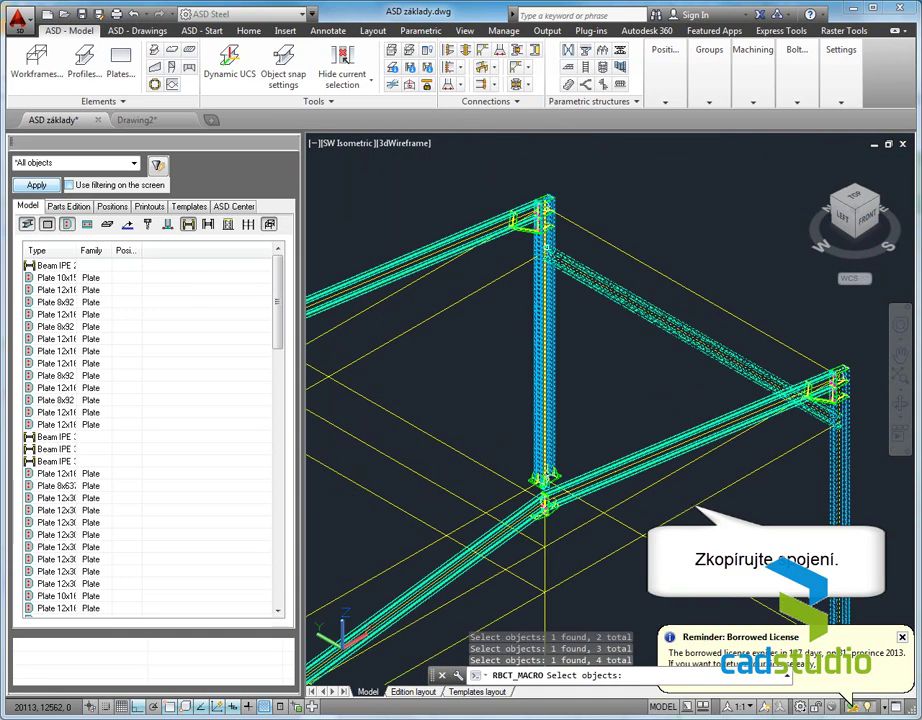
scroll(563, 219, "up", 3)
left_click(530, 235)
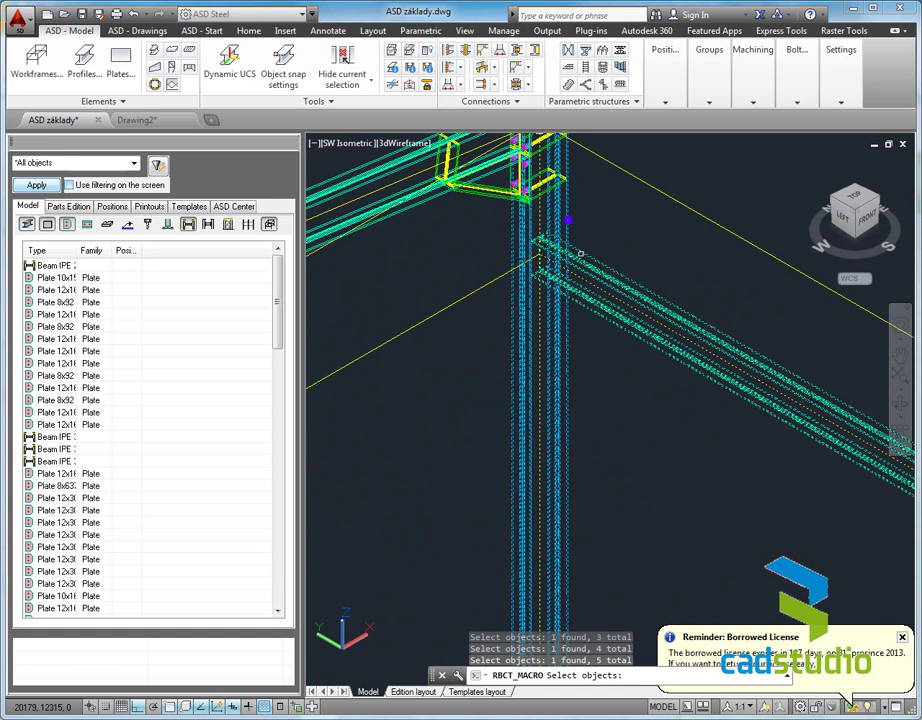
scroll(554, 277, "down", 2)
scroll(540, 290, "down", 2)
scroll(480, 340, "up", 2)
scroll(471, 350, "up", 2)
scroll(471, 350, "down", 2)
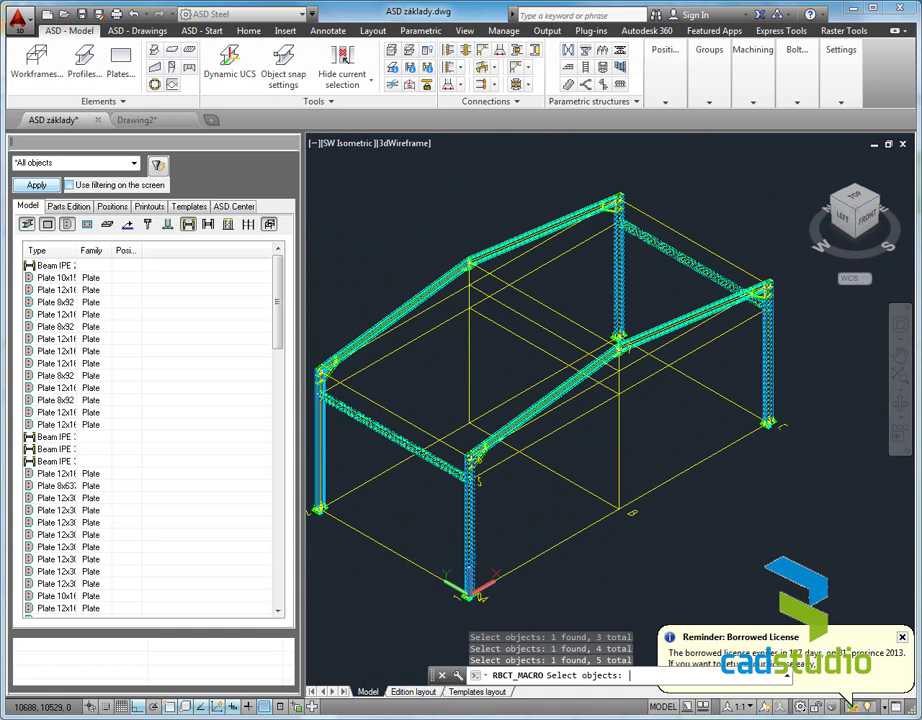
key("Return")
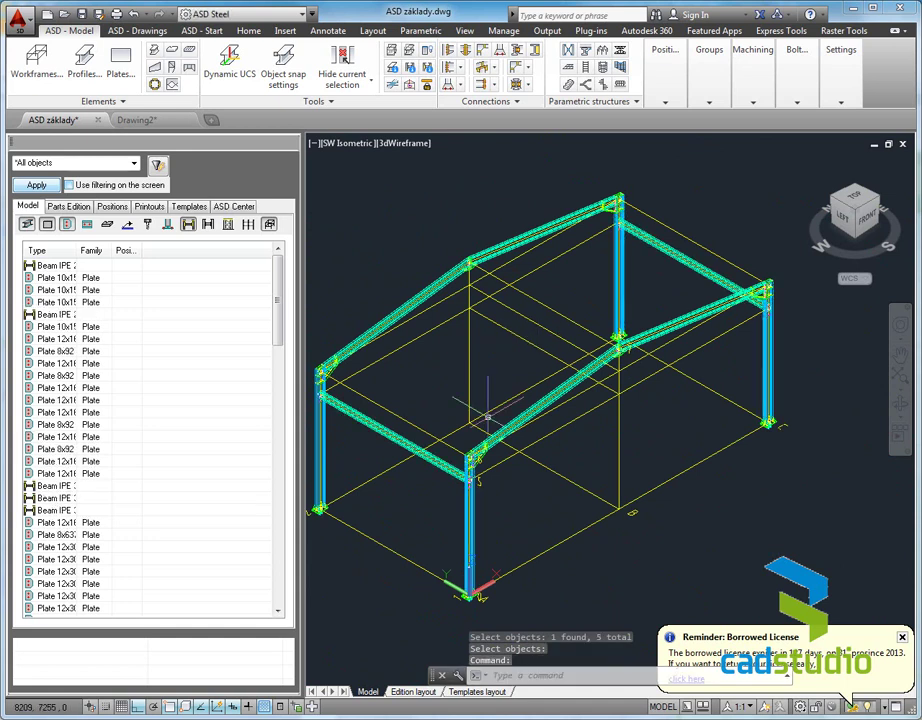
scroll(430, 398, "up", 3)
scroll(460, 404, "up", 2)
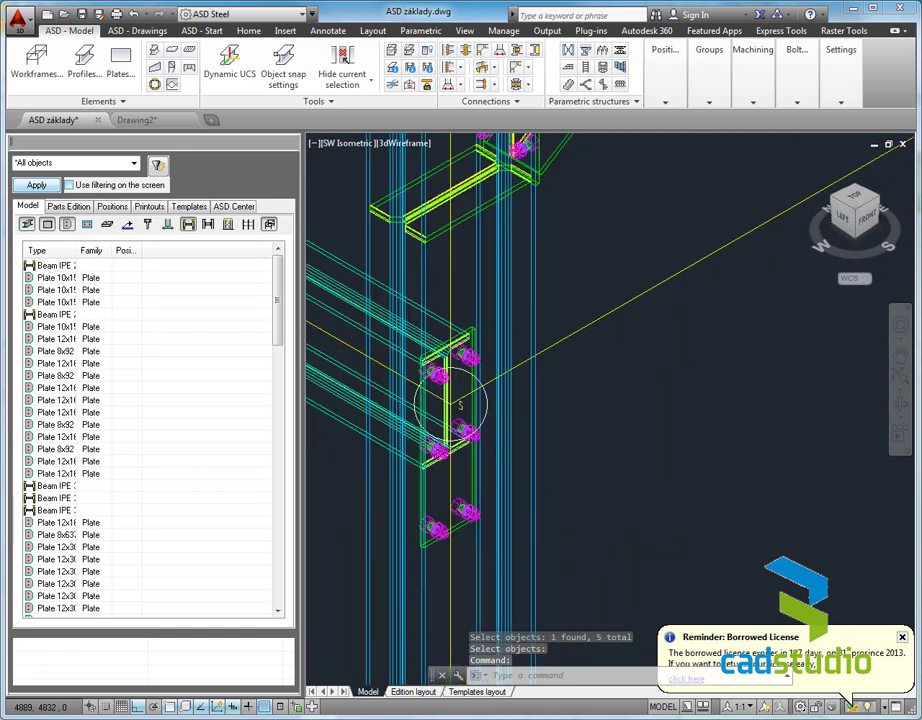
- Change the model's visual style from 3D Wireframe to Shaded
left_click(525, 486)
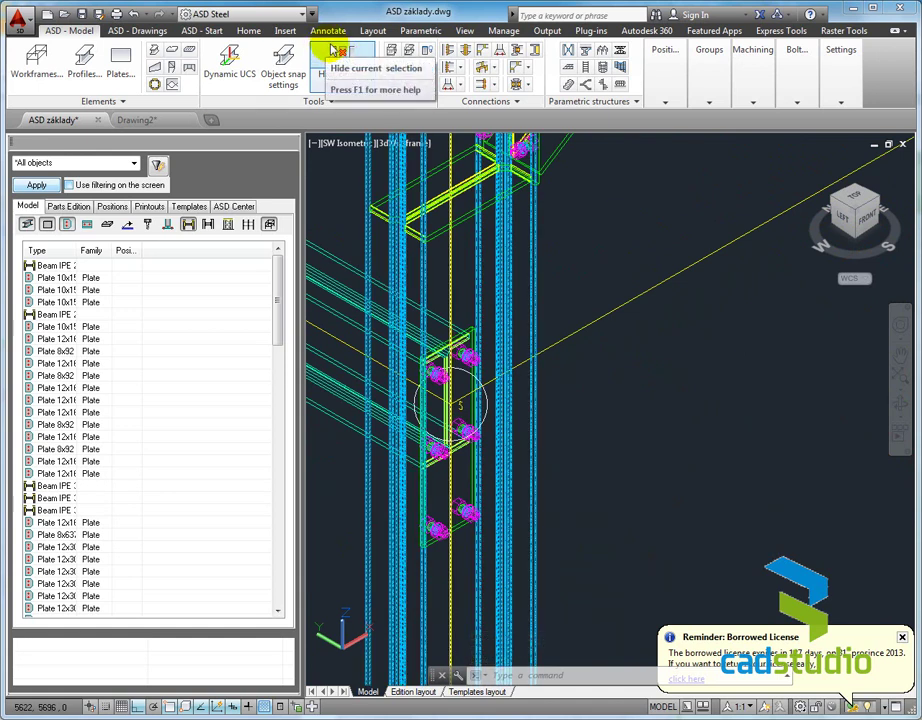
left_click(464, 30)
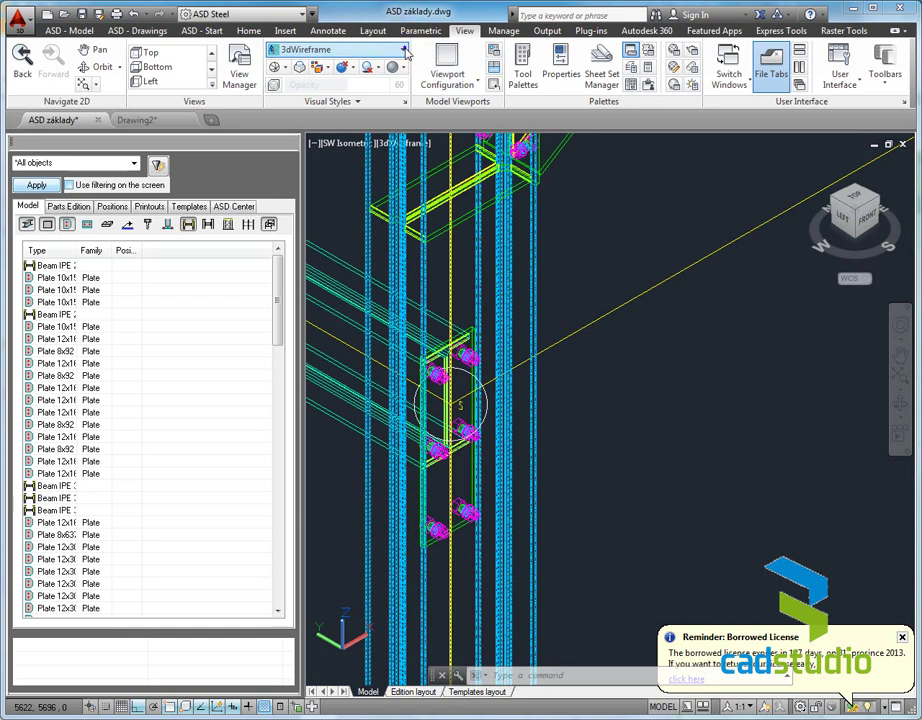
left_click(406, 53)
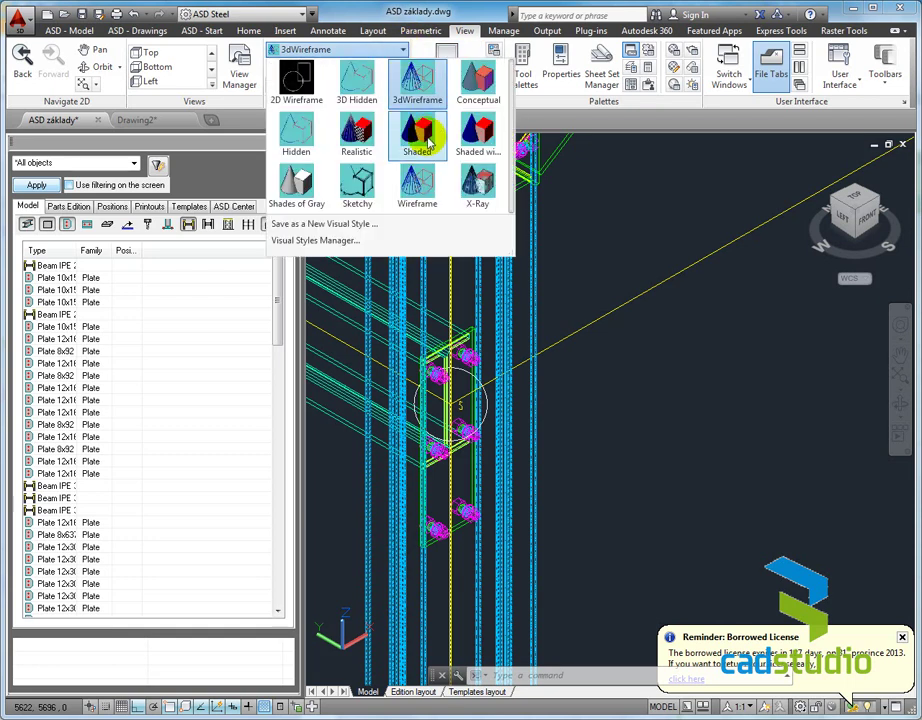
left_click(417, 135)
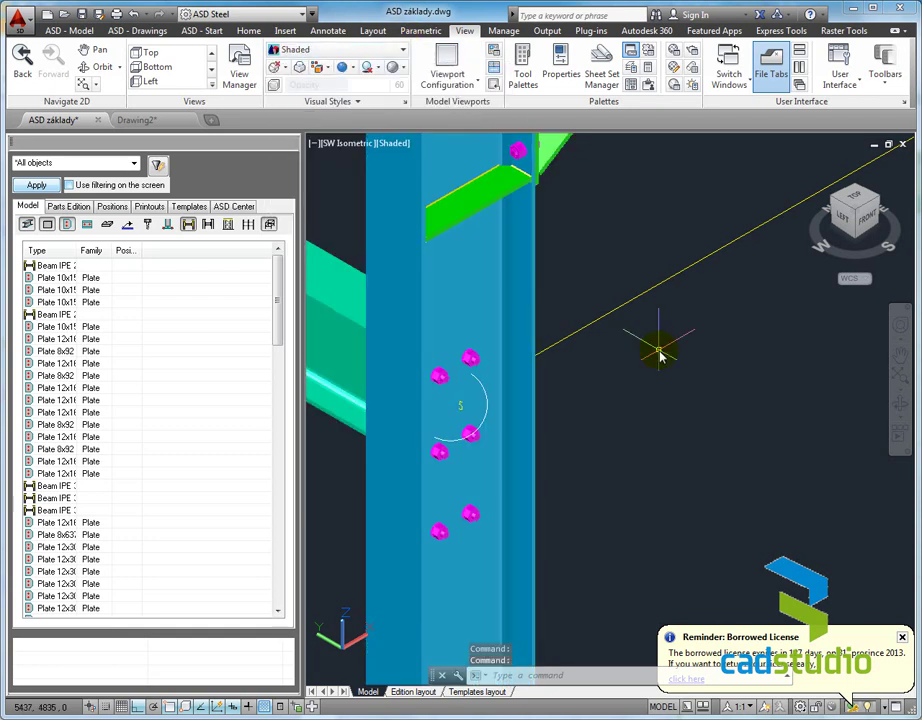